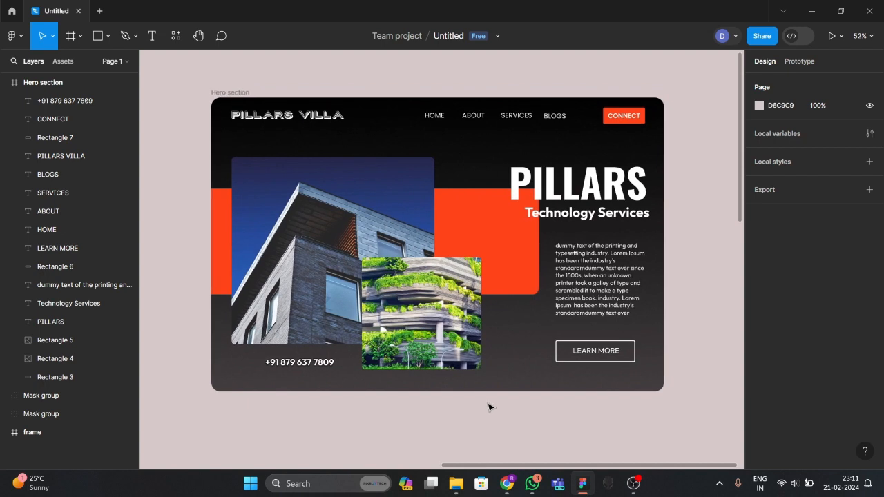
Open a new tab with the design and FigJam creation options and recent files.
scroll(381, 331, up, 1)
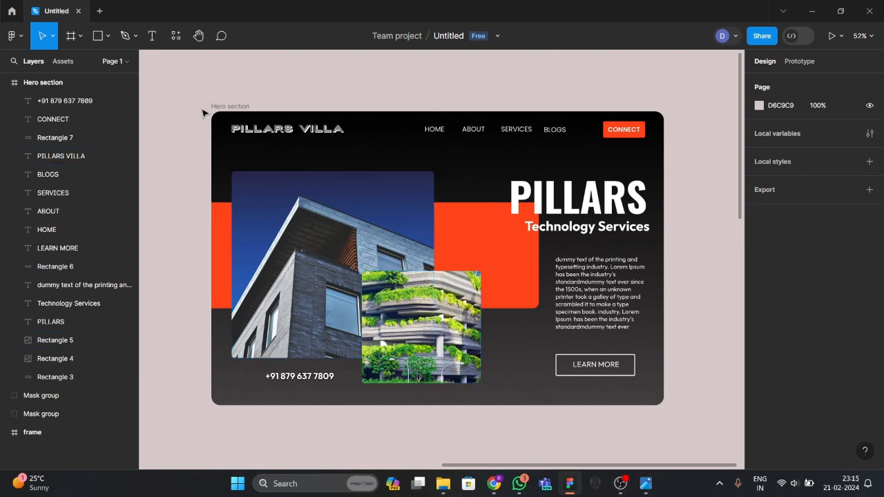
click(101, 13)
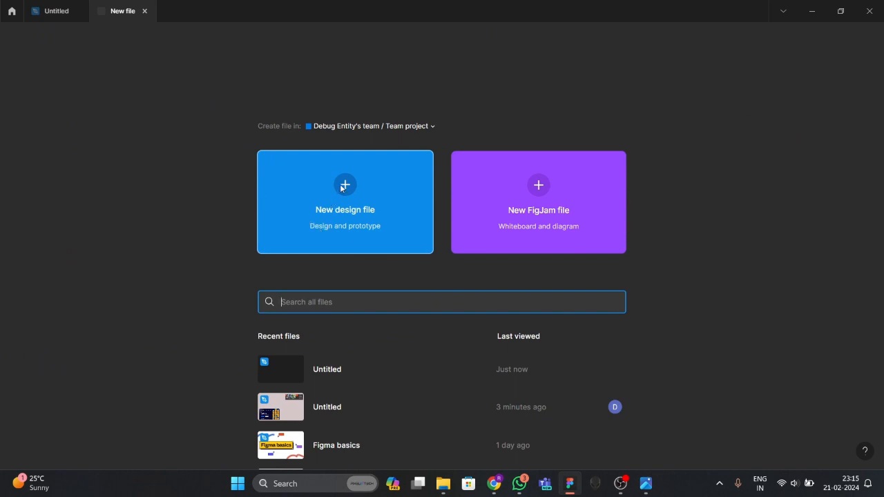
Open the latest Untitled file and delete its small Frame 1.
click(338, 377)
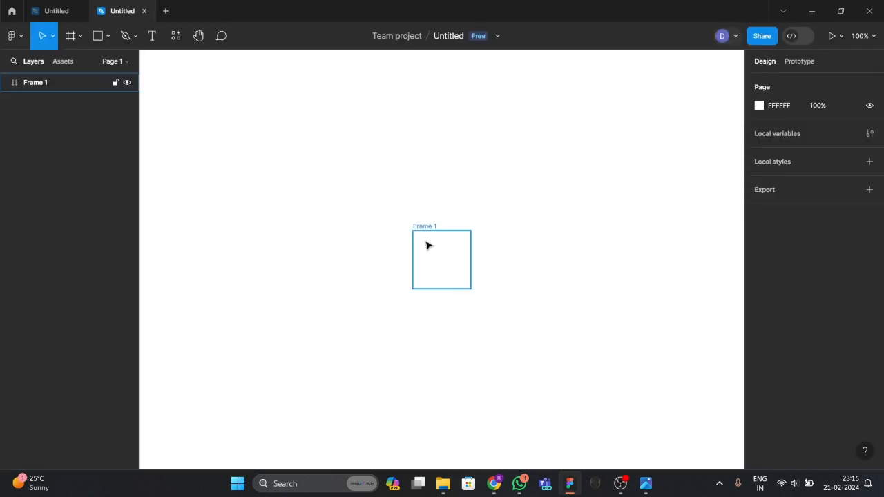
click(442, 284)
key(Delete)
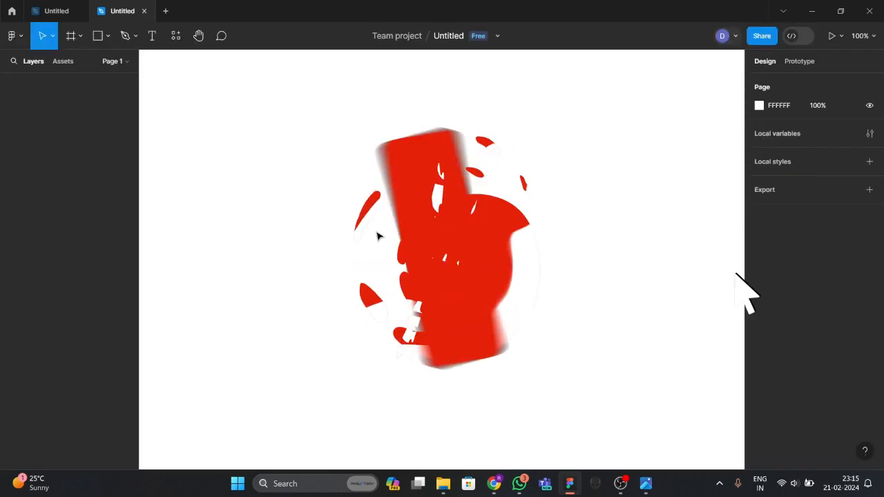
Add a 1512×982 MacBook Pro 14" frame, then bring up the Downloads folder.
click(80, 36)
click(79, 64)
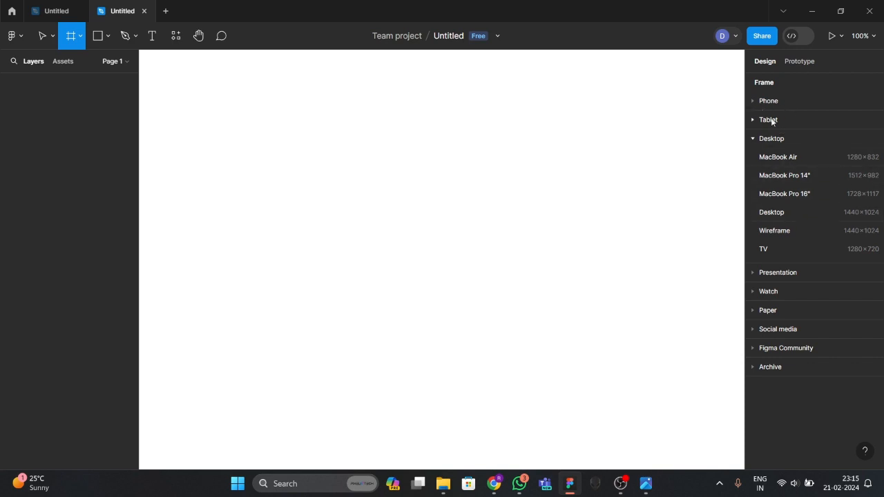
click(795, 177)
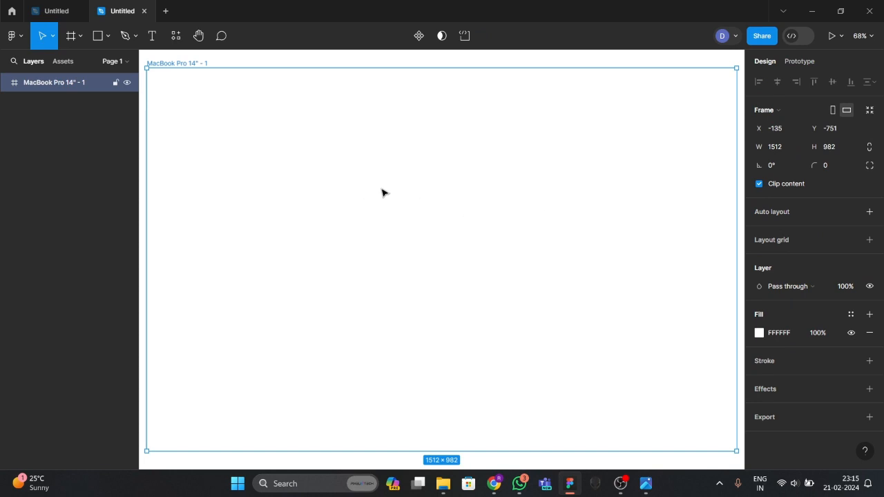
ctrl+scroll(364, 187, down, 5)
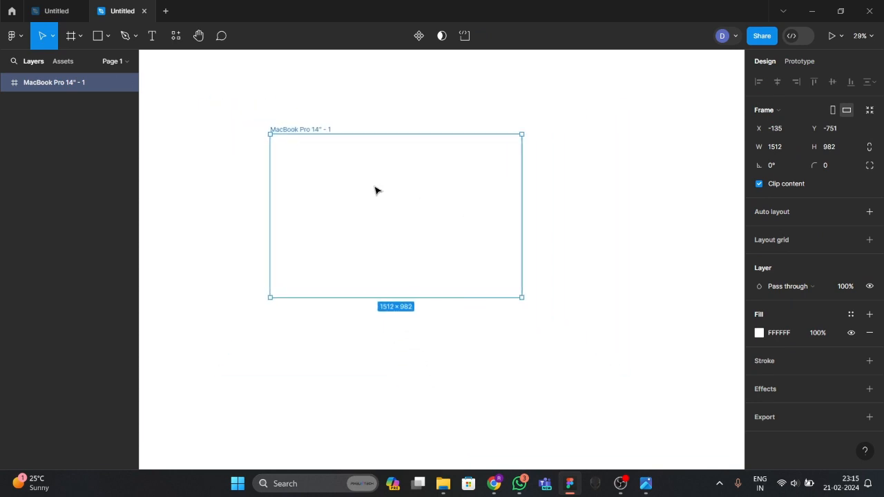
ctrl+scroll(375, 190, up, 3)
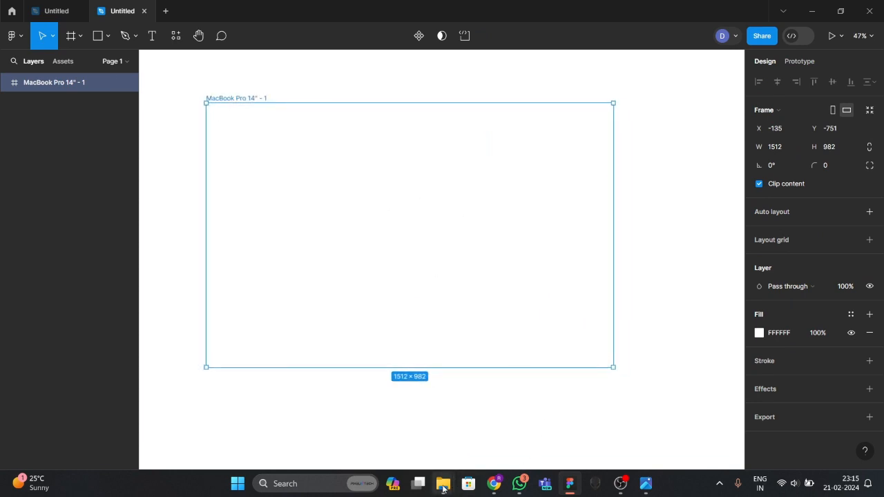
mouse_move(442, 484)
click(418, 440)
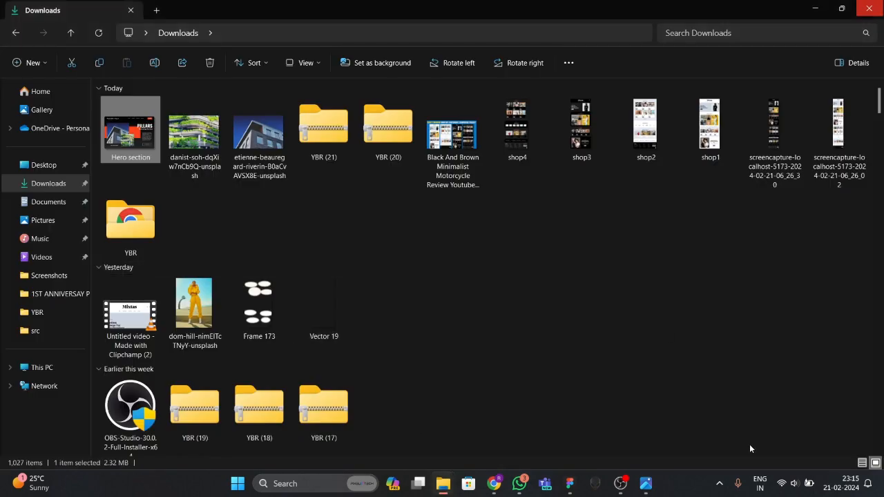
mouse_move(656, 489)
click(615, 438)
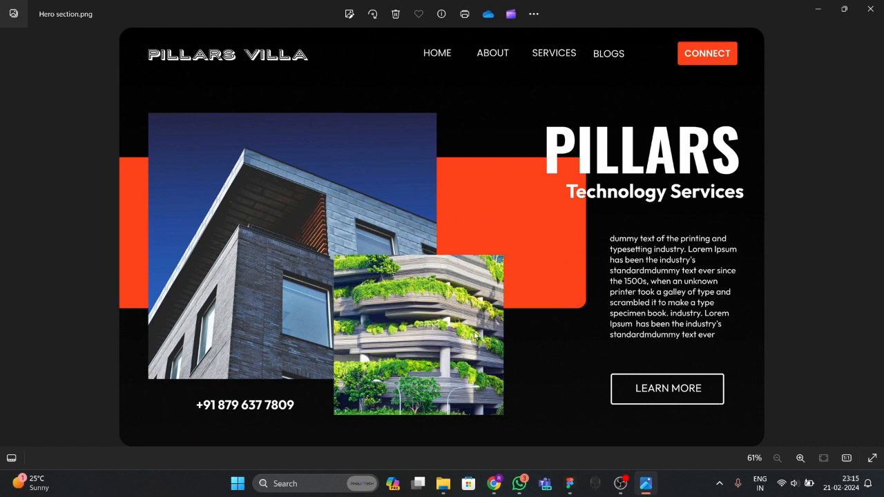
click(494, 482)
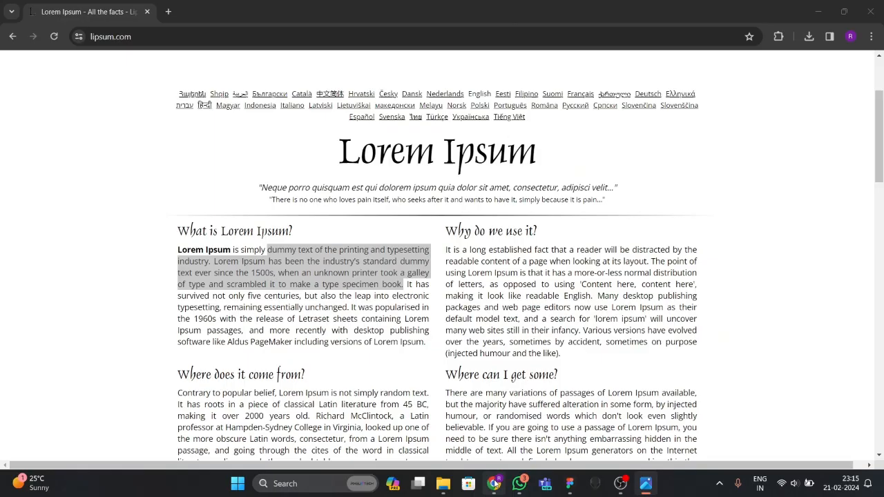
click(571, 485)
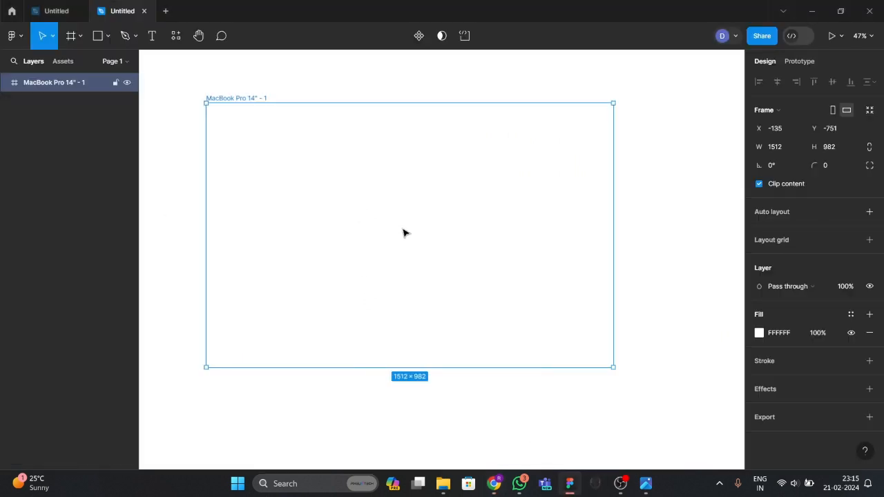
Fill the frame with near-black 1E1B1B.
click(759, 333)
drag(668, 240, 620, 299)
click(576, 391)
click(521, 268)
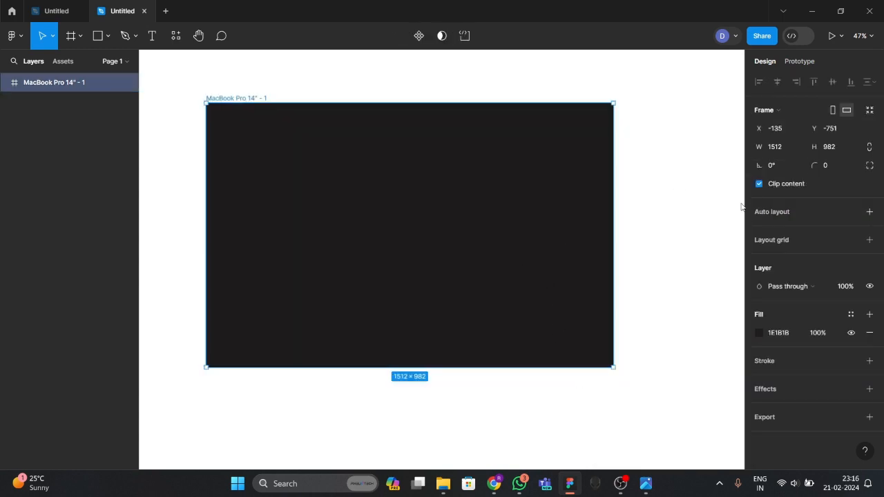
Round the frame's corners to a radius of 20.
click(827, 168)
text(20)
key(Return)
click(672, 238)
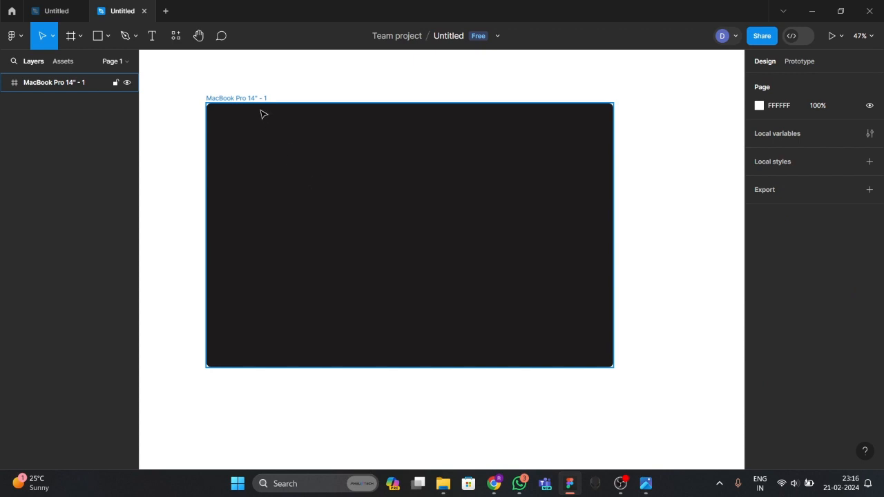
Rename the frame to 'hero section'.
click(243, 97)
text(hero section)
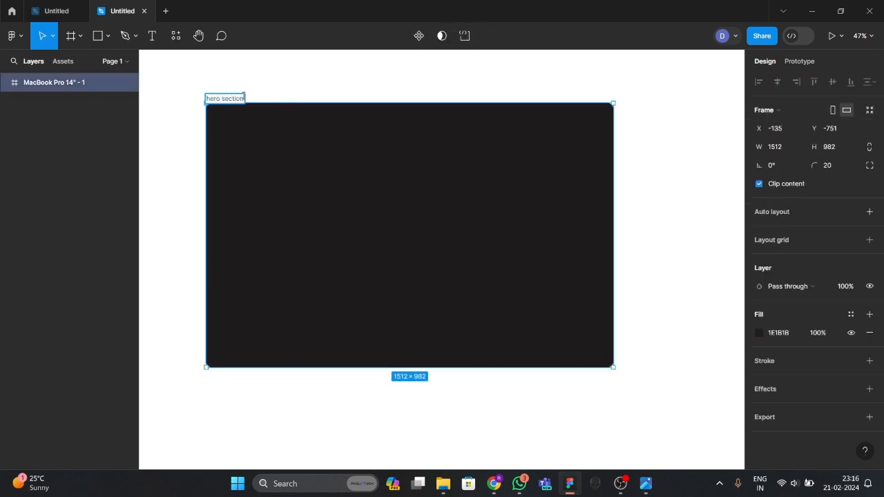
key(Return)
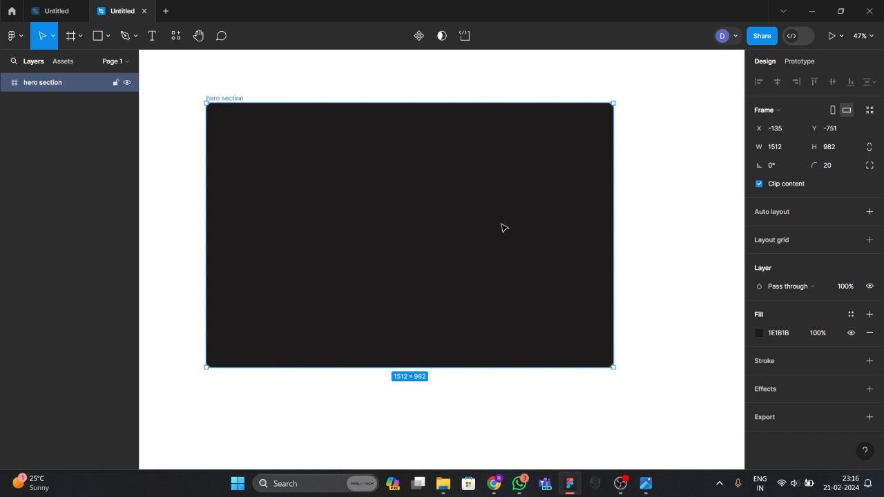
click(641, 237)
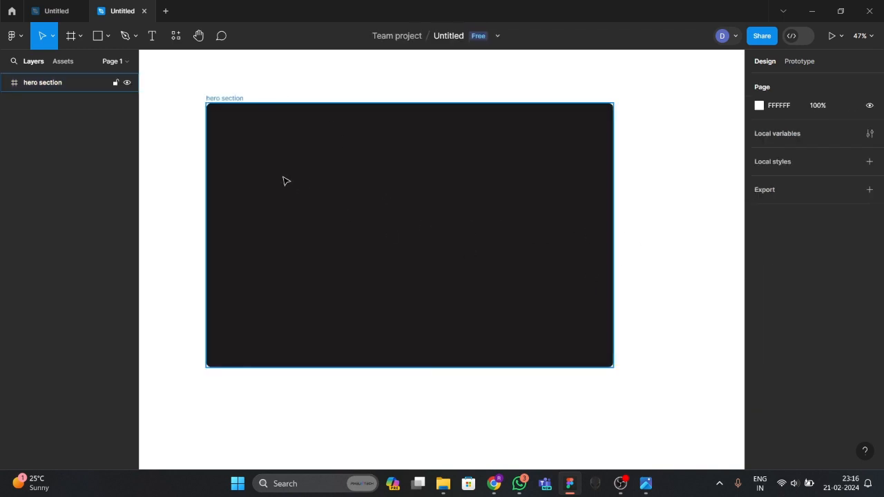
Compare the hero section frame against the Hero section reference image.
click(646, 483)
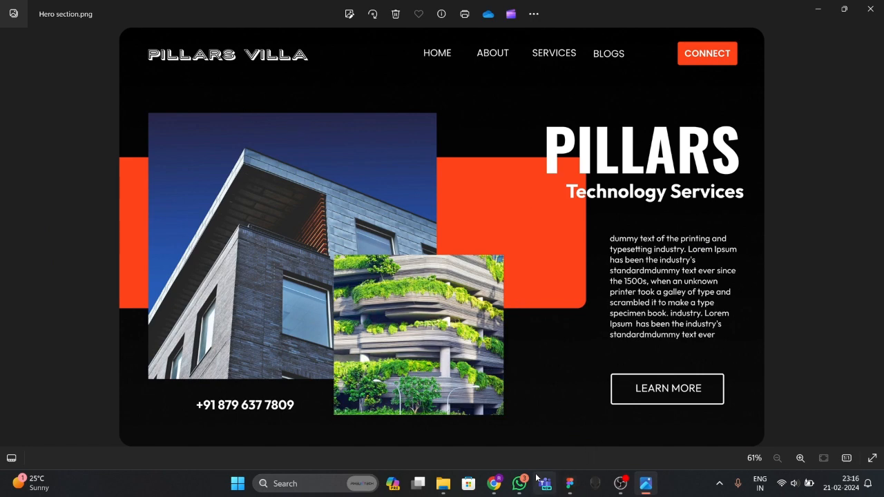
click(570, 484)
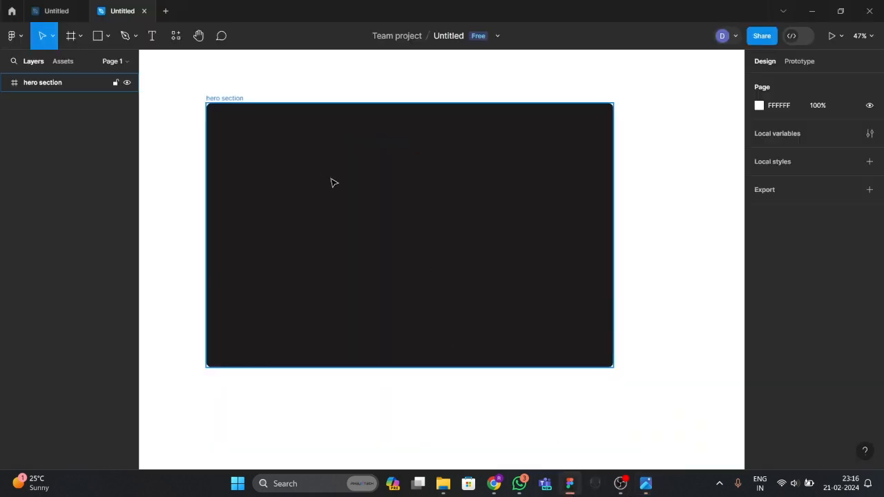
click(290, 147)
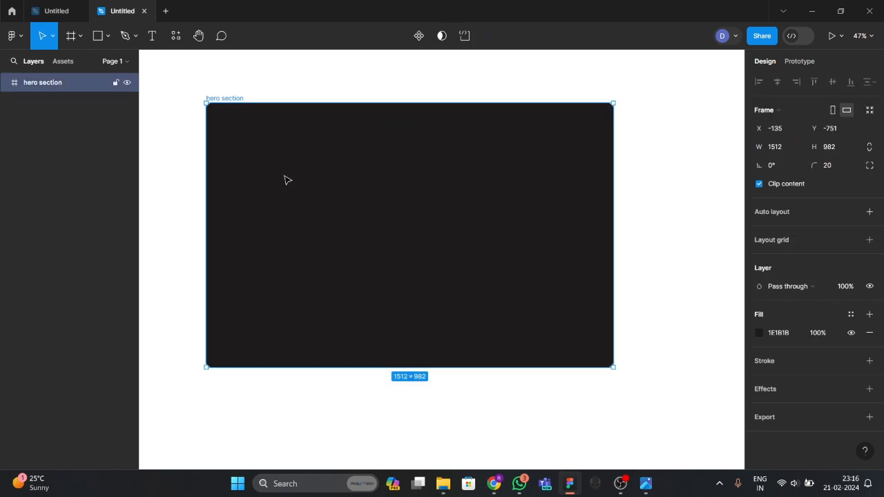
click(646, 484)
click(646, 485)
Add a text box near the frame's top-left and type the title.
click(152, 36)
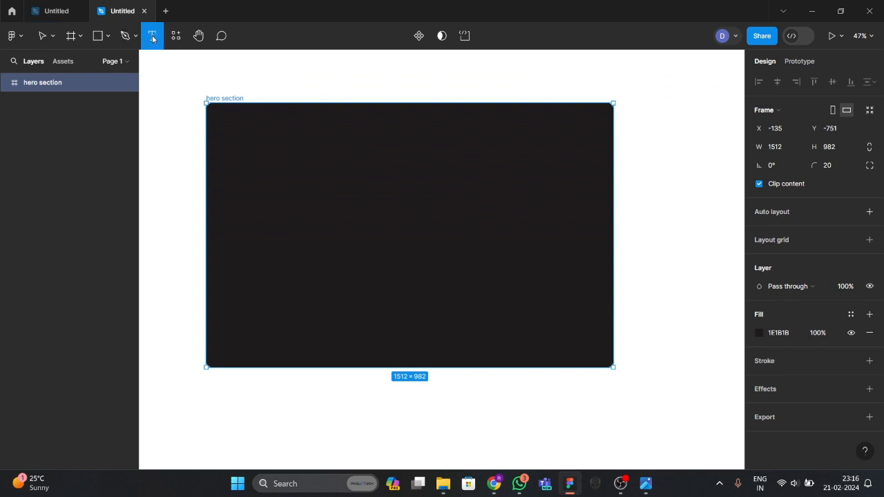
click(232, 117)
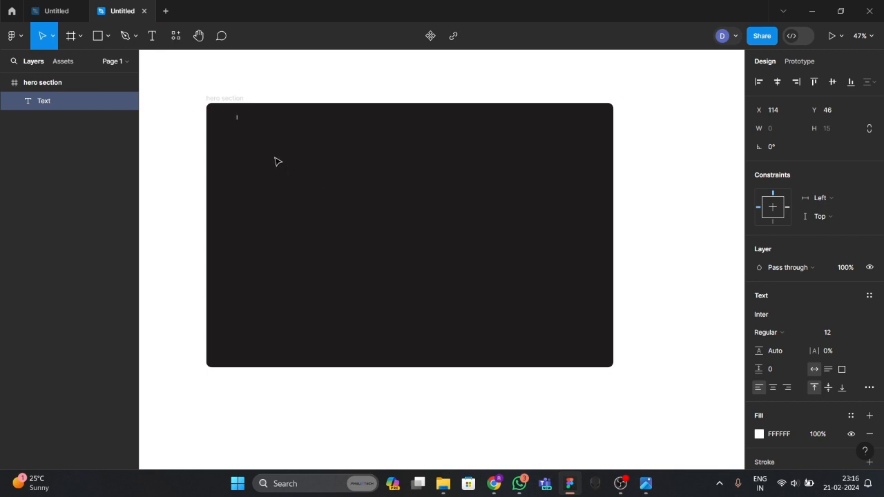
text(PlLLARS VILLAA)
key(BackSpace)
key(BackSpace)
key(BackSpace)
Try font sizes 40 and 167 on the title text.
double_click(250, 117)
click(832, 334)
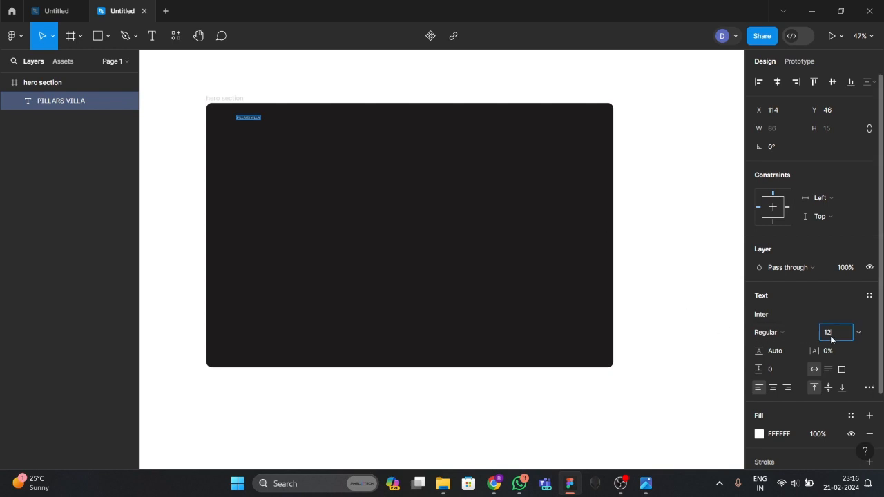
key(Return)
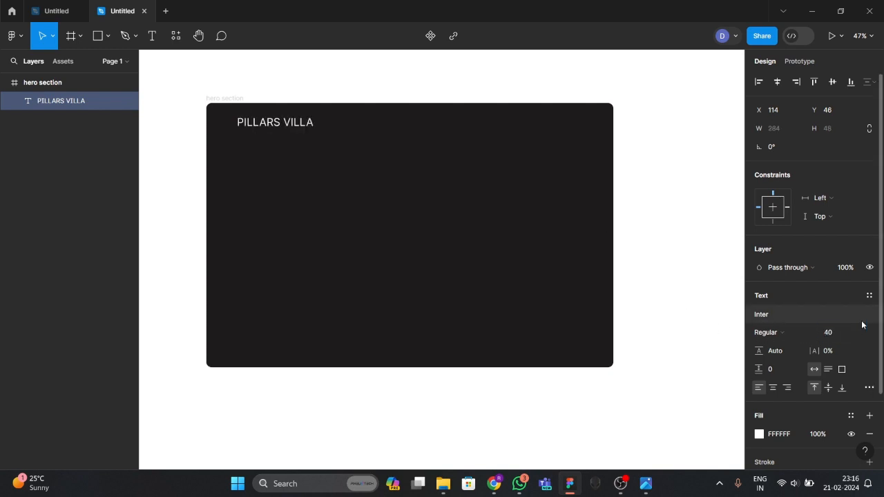
click(832, 335)
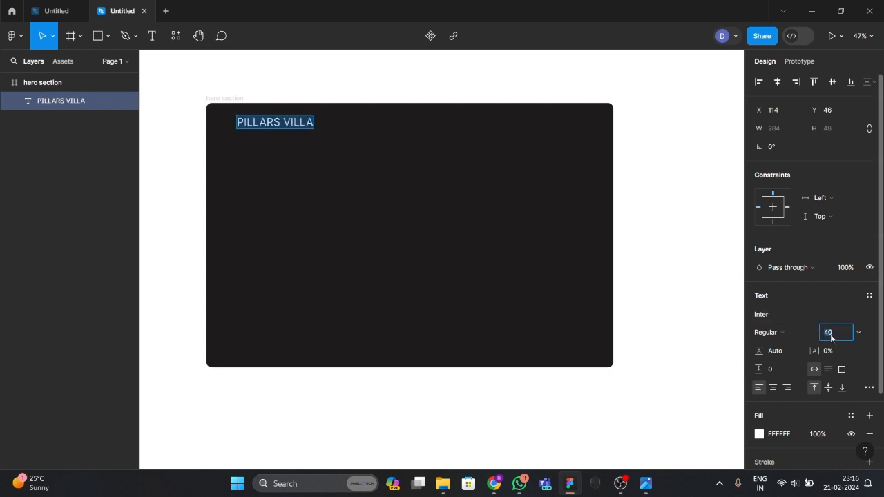
key(Return)
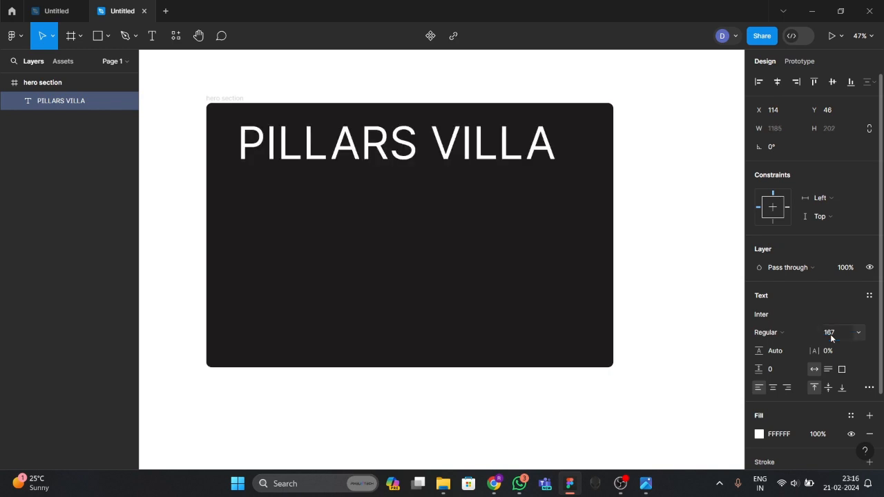
key(BackSpace)
text(40)
key(BackSpace)
key(BackSpace)
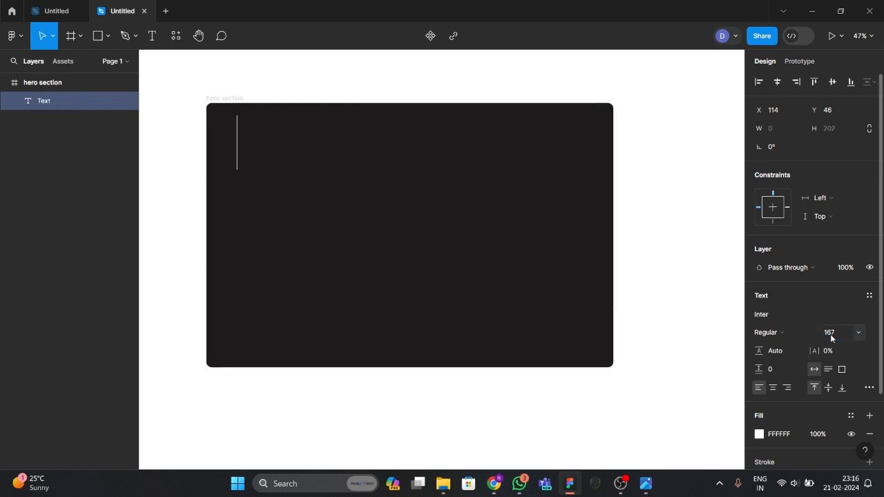
click(830, 334)
double_click(832, 336)
text(1)
Replace the text box contents with 'PILLARS VILLA'.
double_click(242, 148)
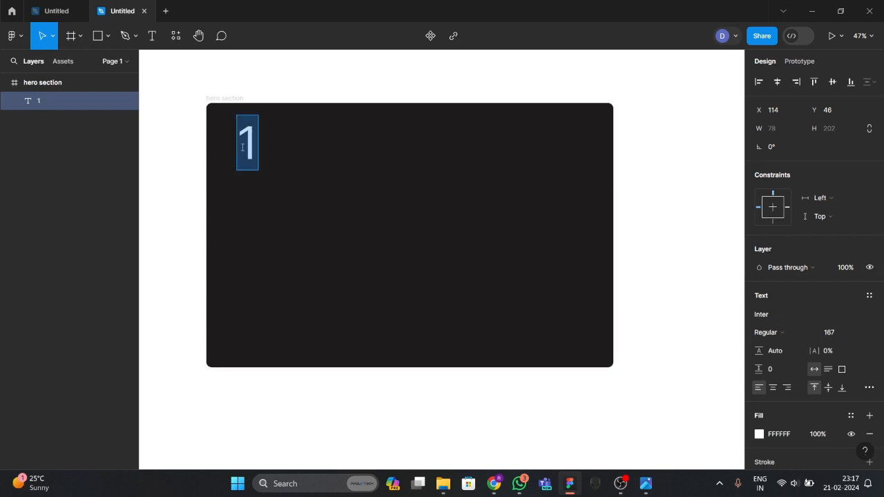
text(pillar)
key(BackSpace)
key(BackSpace)
key(BackSpace)
key(BackSpace)
key(BackSpace)
key(BackSpace)
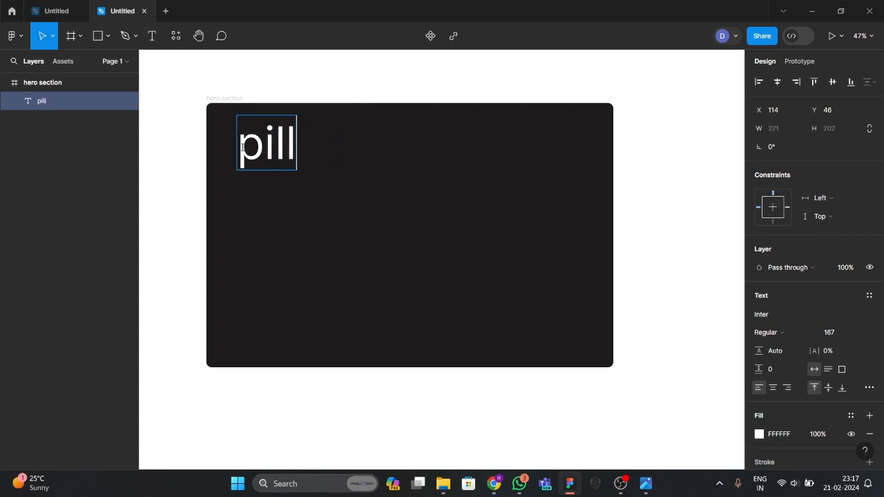
text(PILLARS )
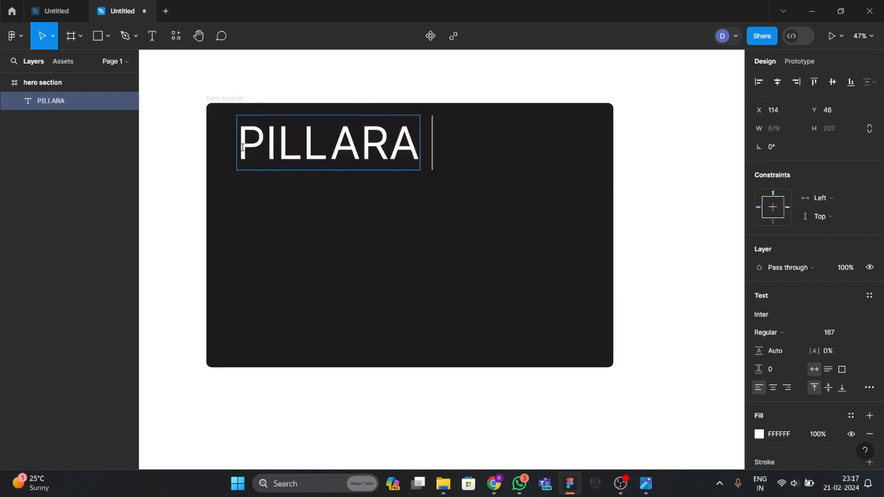
text(VILLA)
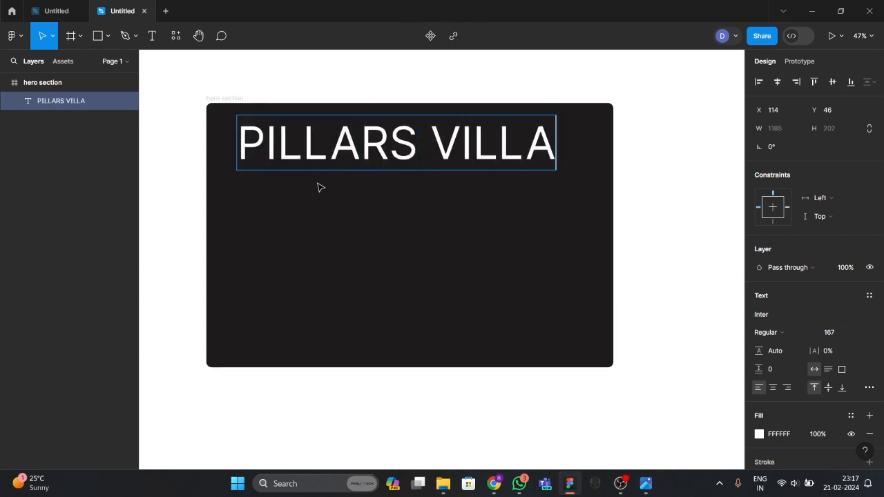
click(320, 187)
Size the heading down through 120, 110 and 80 to a final 70.
double_click(325, 160)
click(831, 338)
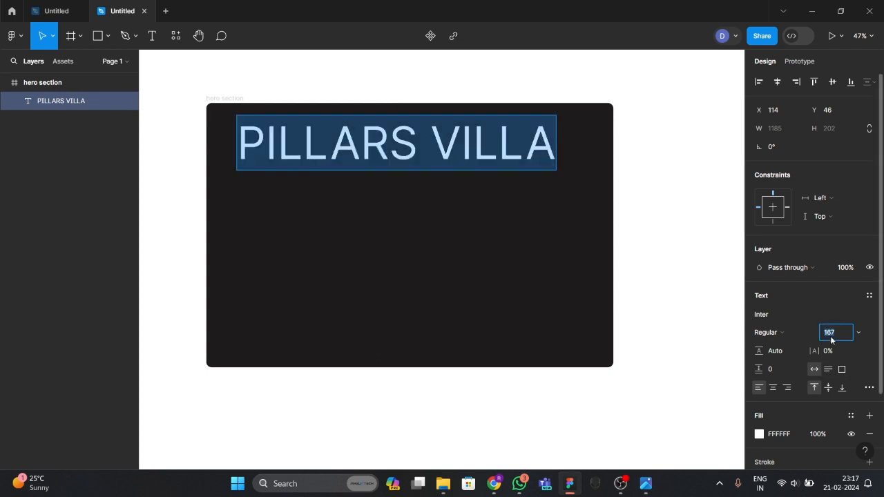
key(Return)
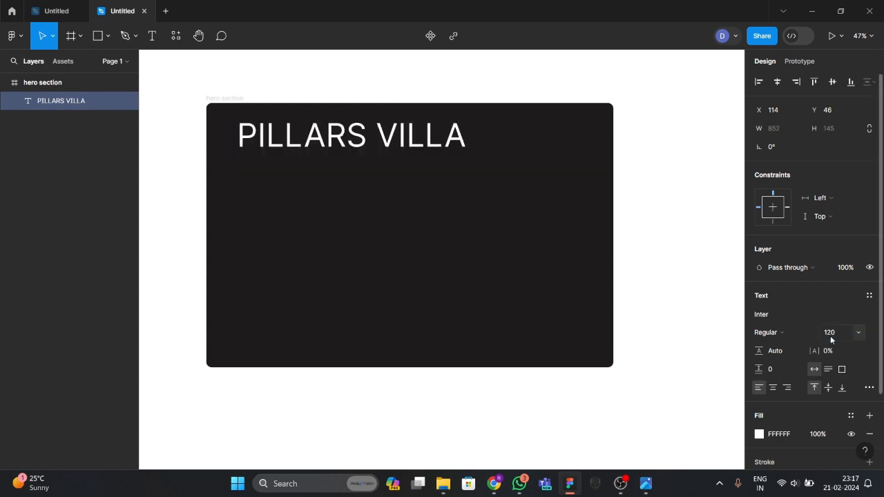
click(830, 336)
text(110)
key(Return)
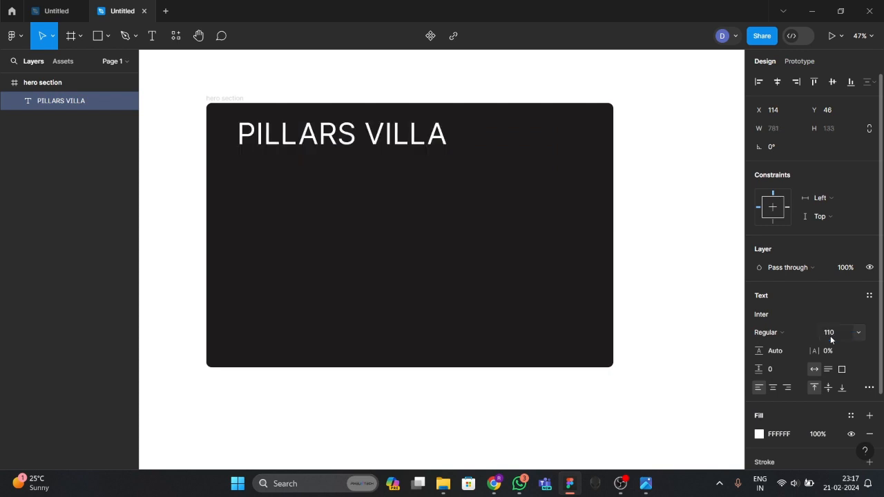
click(831, 336)
text(80)
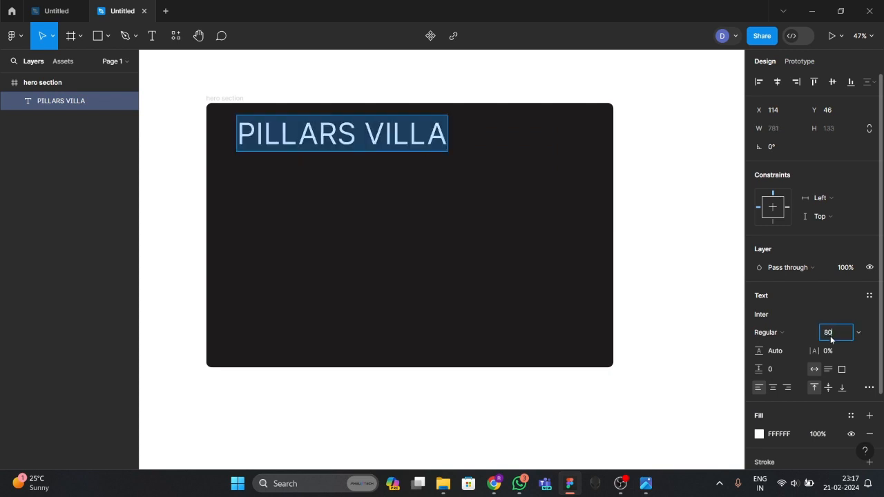
key(Return)
click(830, 336)
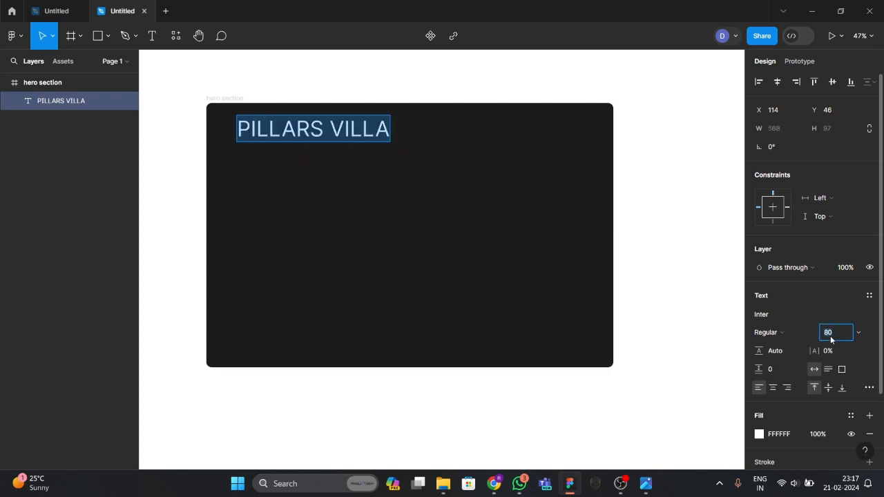
text(70)
key(Return)
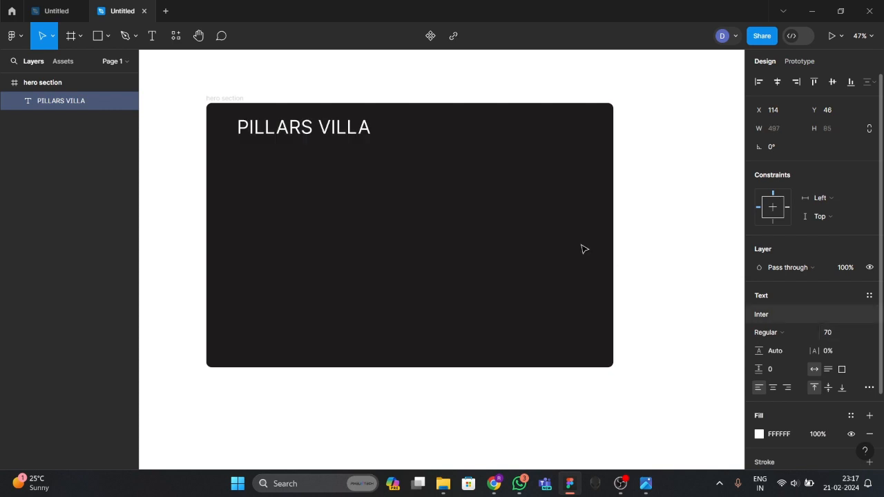
Check which font the reference design's PILLARS VILLA logo uses.
click(62, 19)
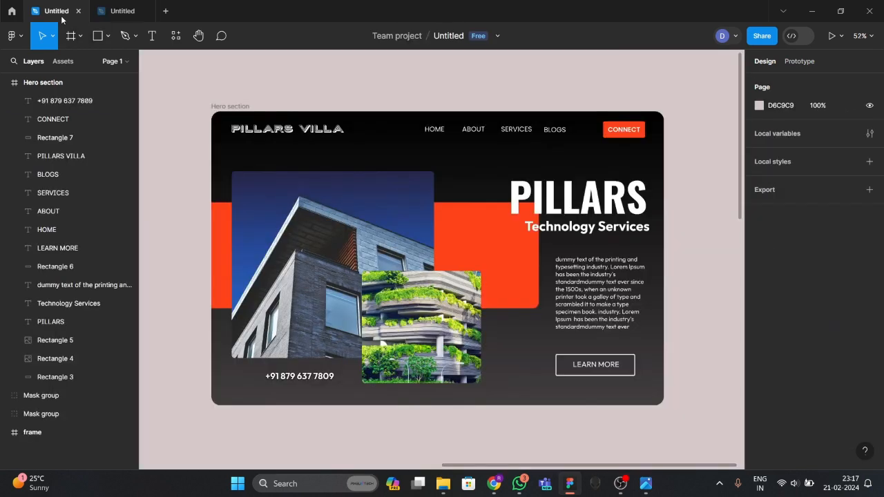
click(307, 130)
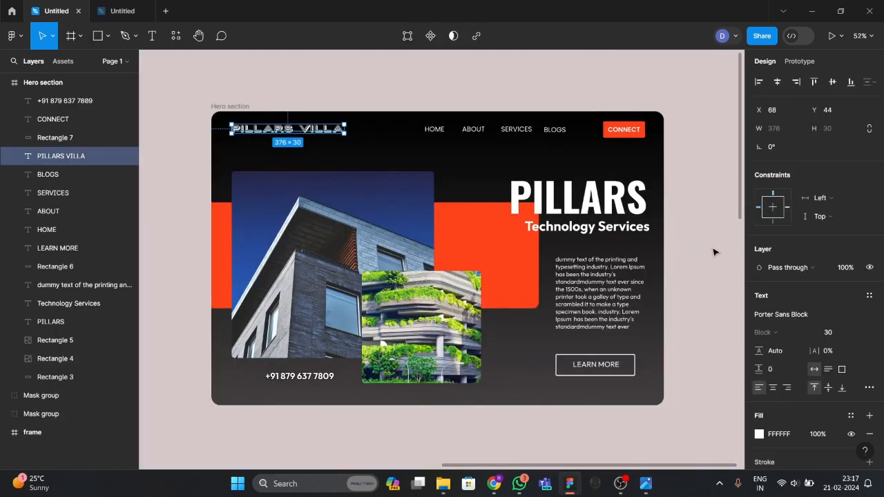
click(785, 317)
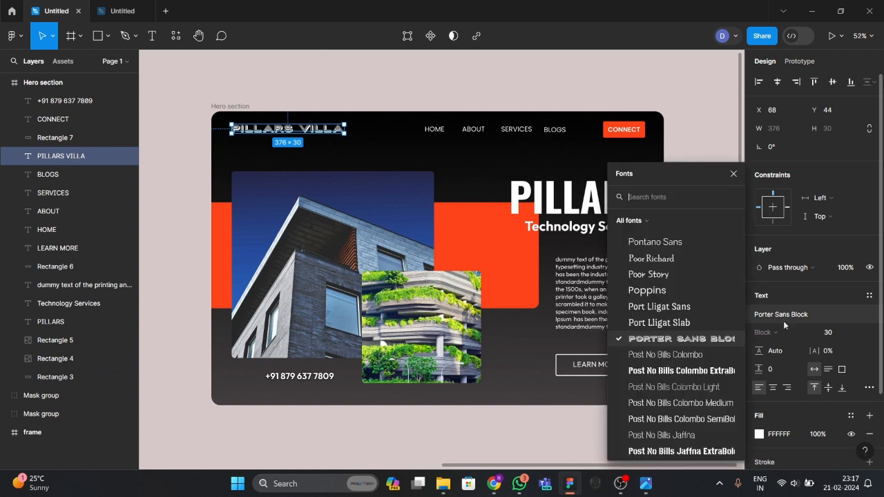
click(125, 19)
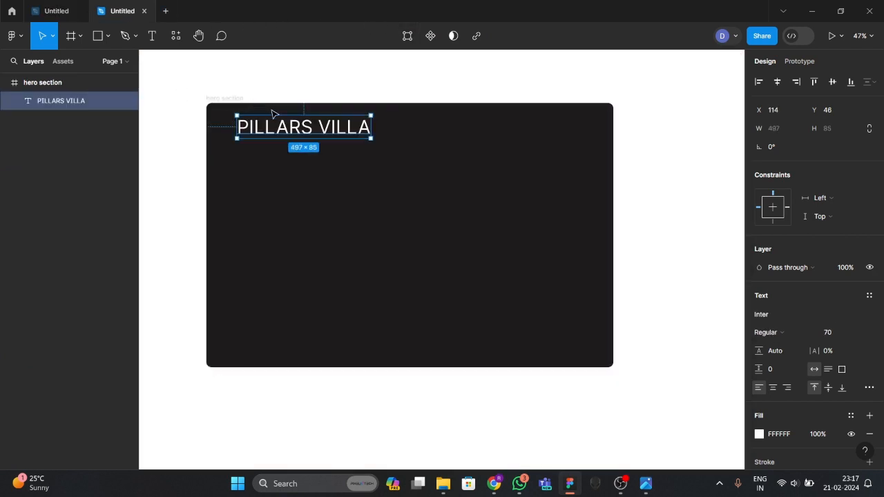
Change the heading's font to Porter Sans Block.
click(774, 318)
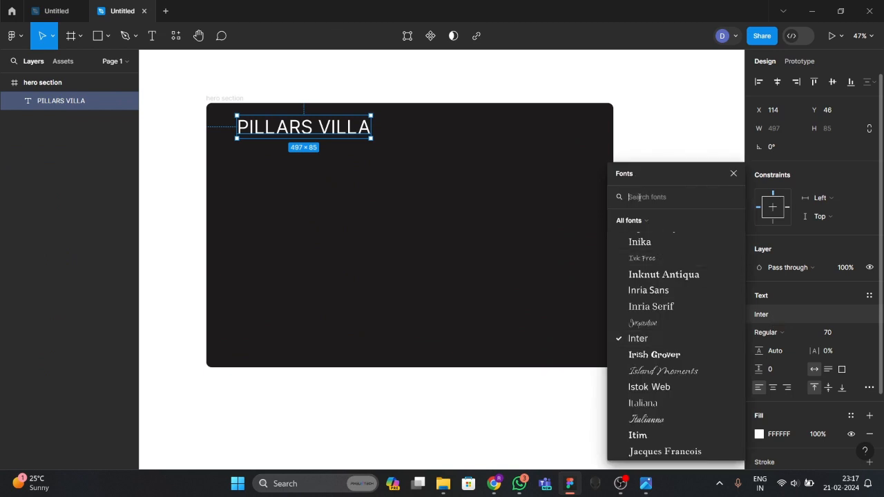
text(por)
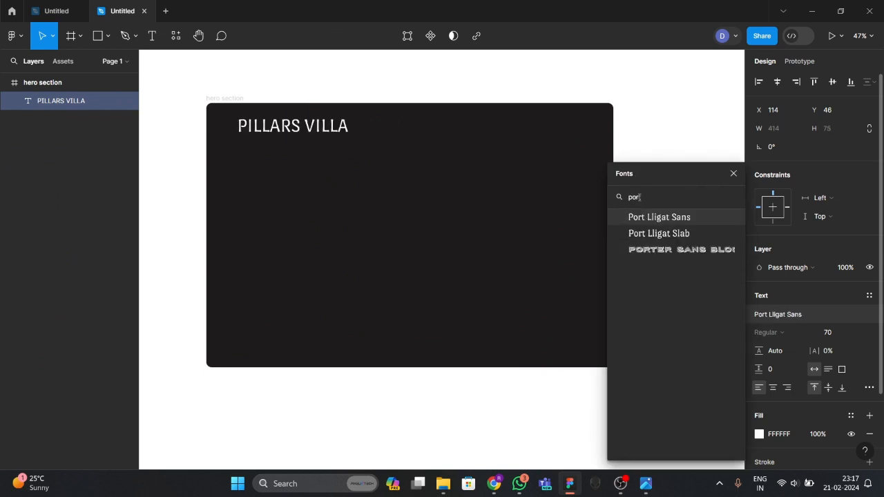
key(Down)
key(Down)
key(BackSpace)
key(BackSpace)
key(BackSpace)
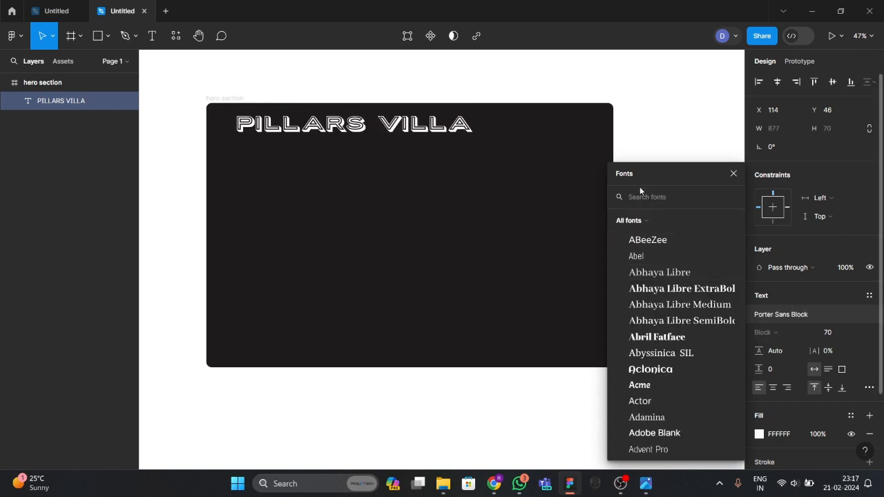
click(431, 158)
Nudge the heading slightly left and down, set size 40, and compare with the reference.
drag(410, 123, 397, 126)
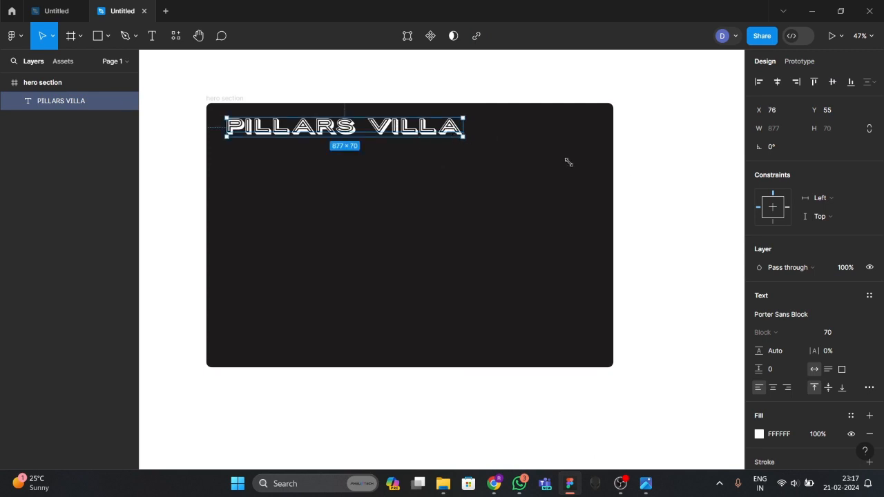
double_click(411, 125)
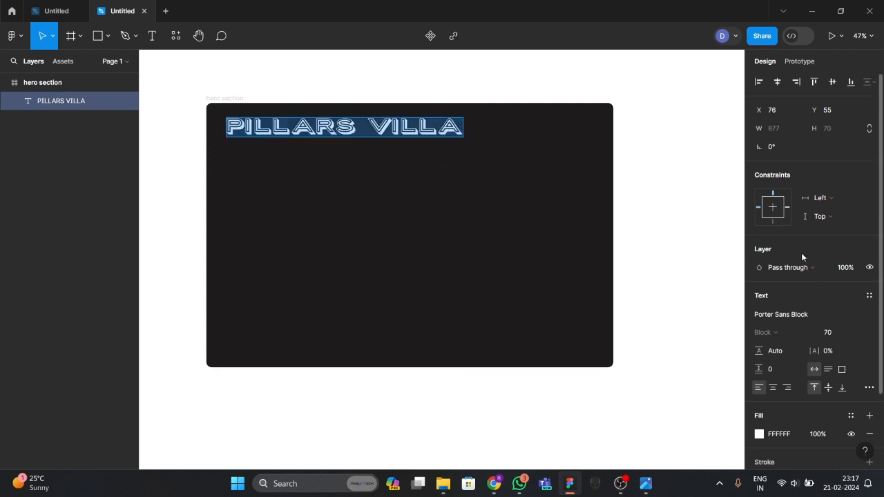
click(830, 337)
key(Return)
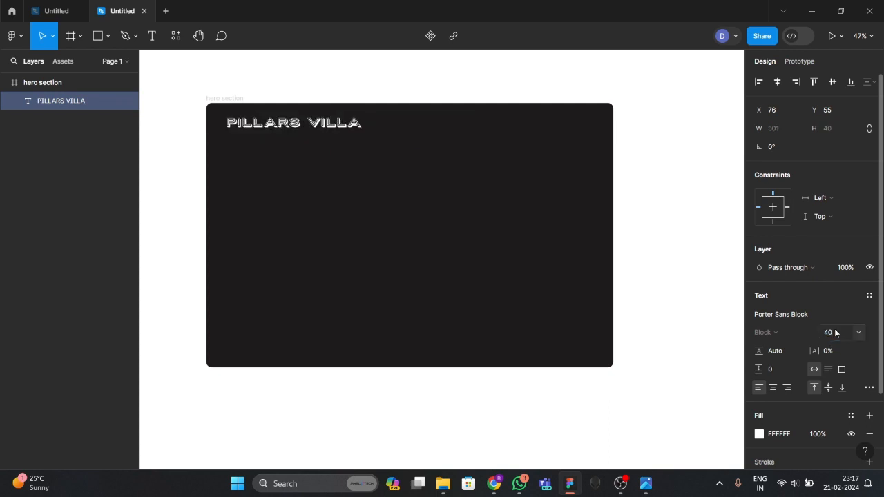
key(Escape)
key(Escape)
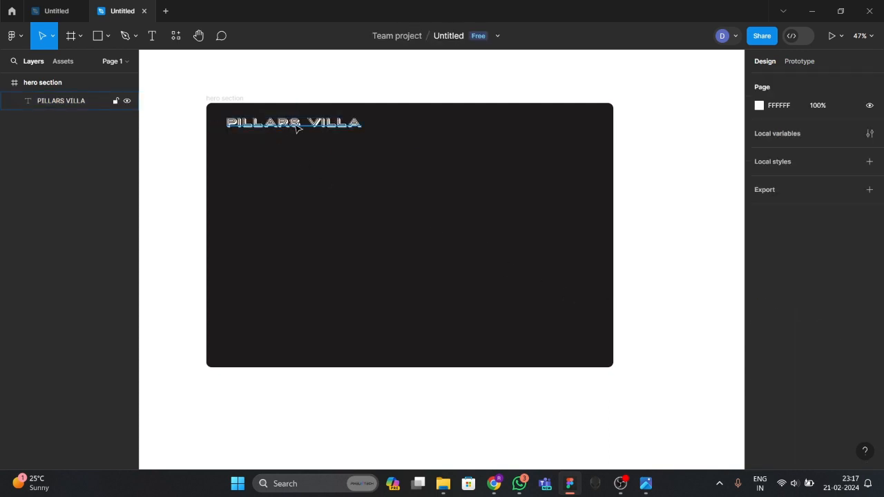
click(646, 484)
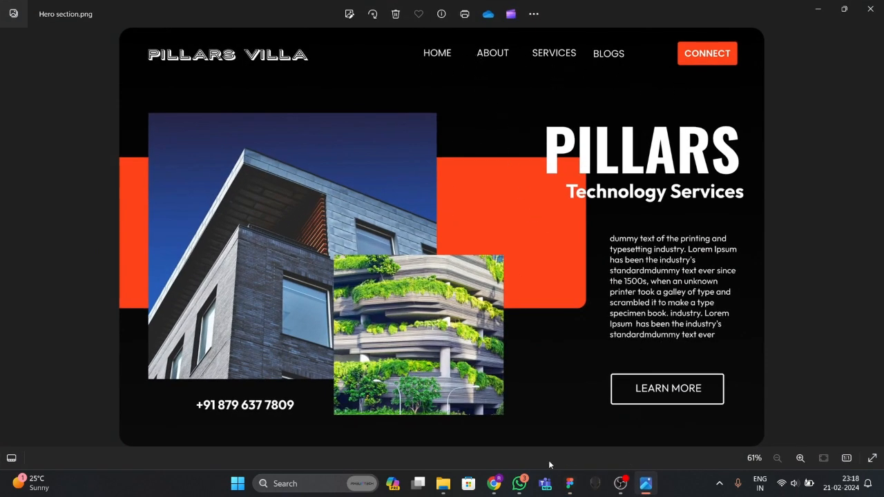
click(569, 484)
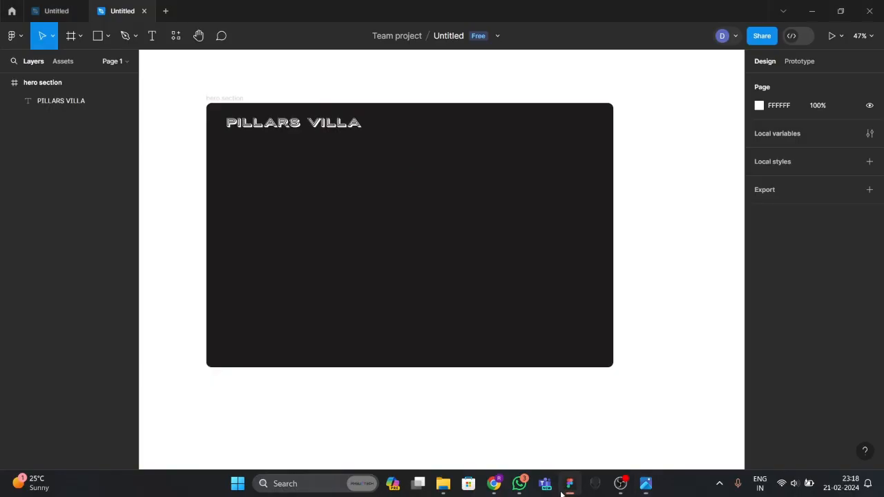
Add a HOME text box right of the heading and search the fonts for Poppins.
click(149, 37)
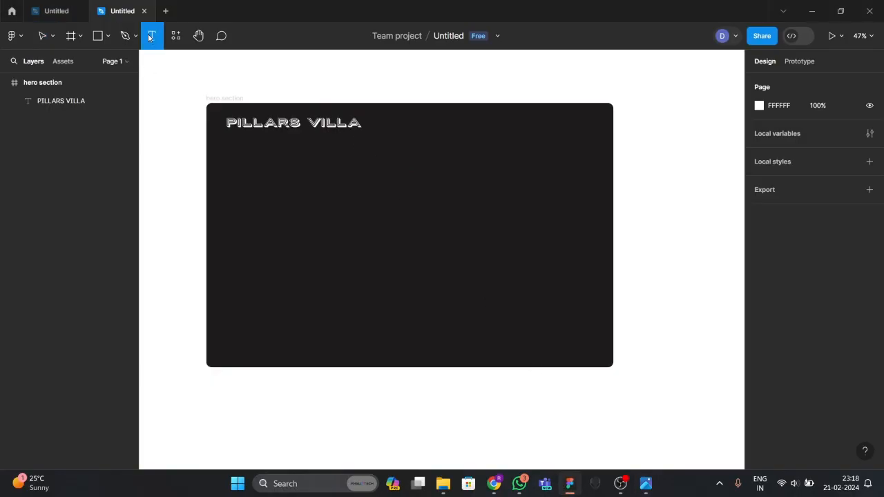
click(431, 136)
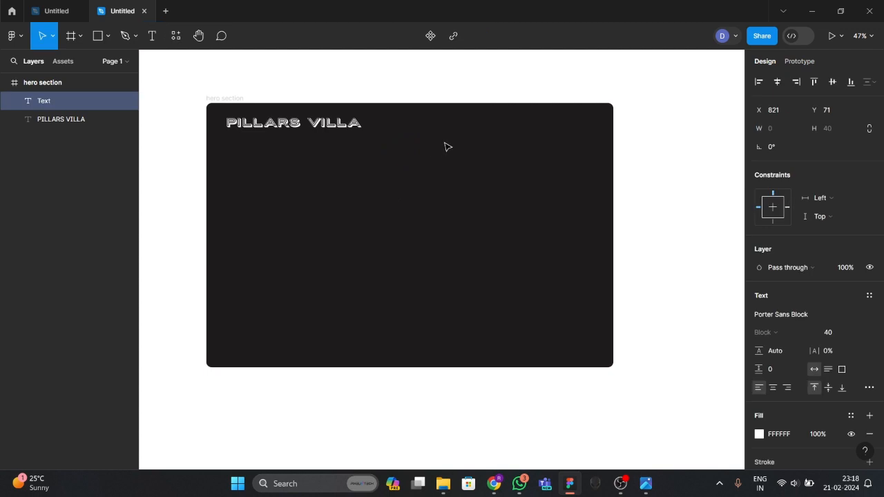
text(HOME)
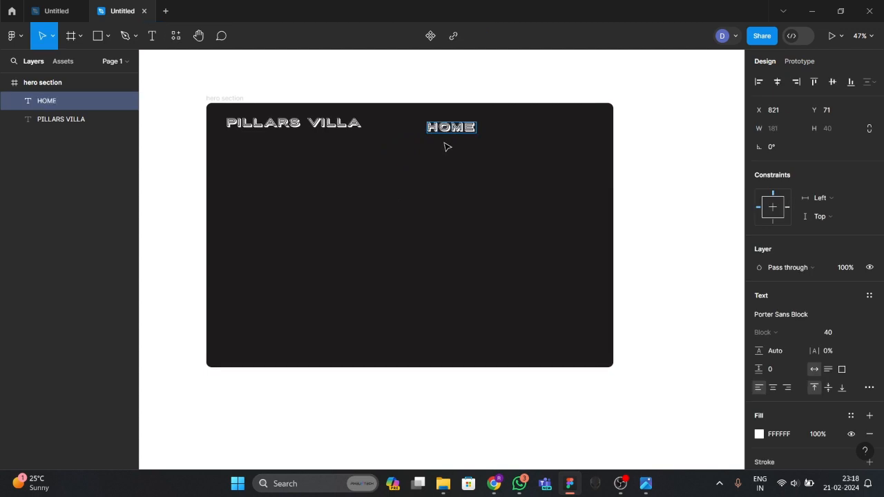
double_click(453, 131)
click(780, 315)
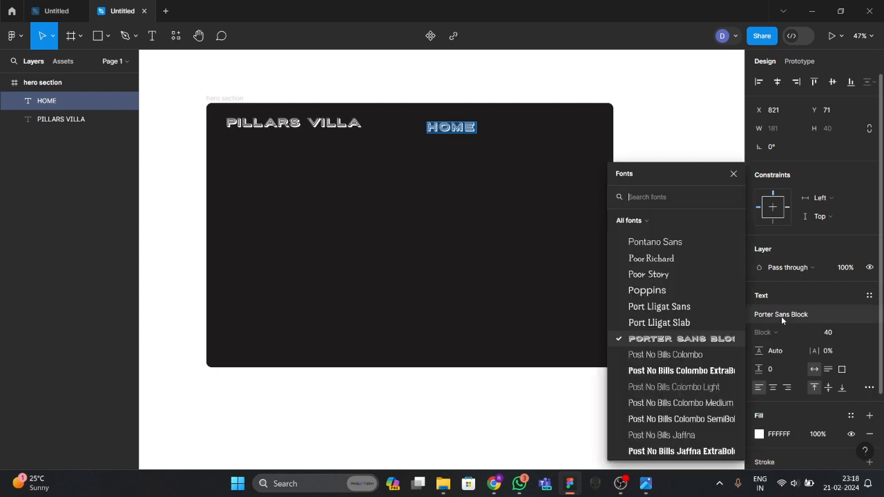
click(654, 204)
text(poppins)
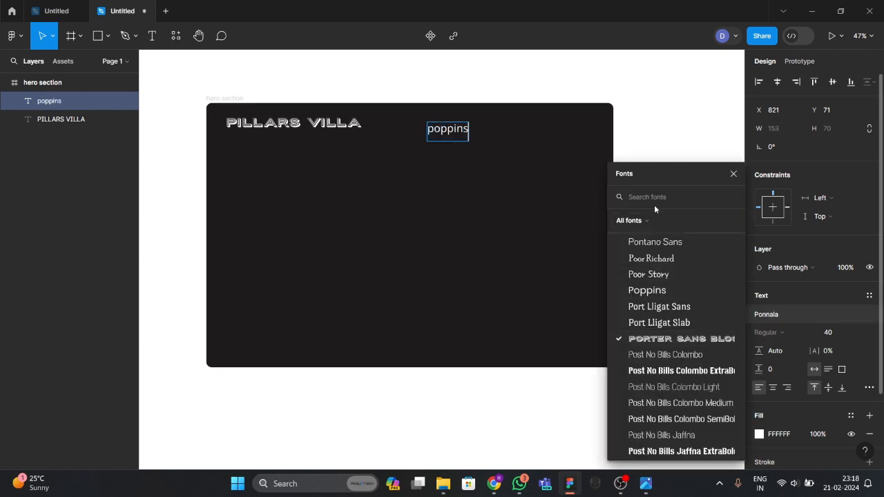
key(Return)
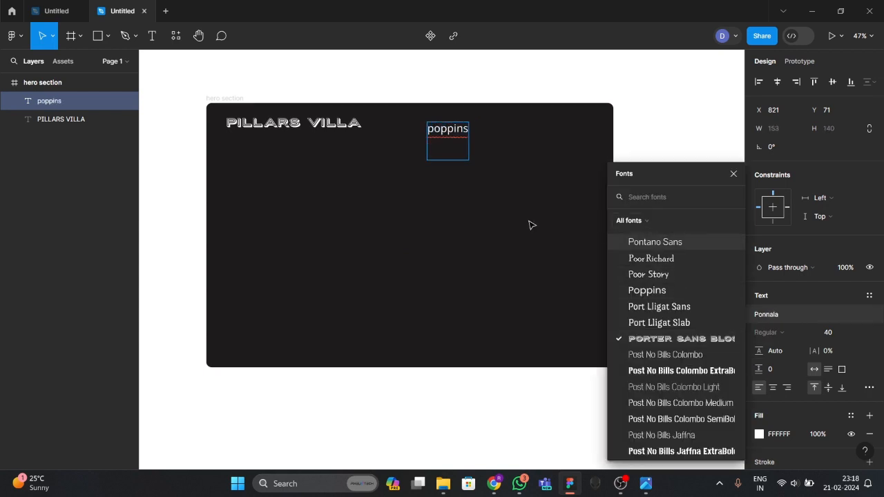
Retype HOME, set it in Poppins, and move it level with PILLARS VILLA.
click(461, 157)
double_click(464, 141)
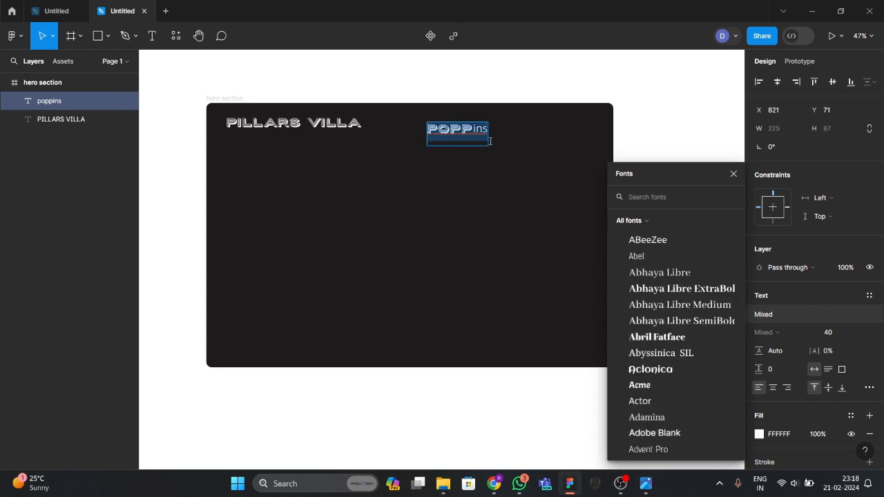
text(HOME)
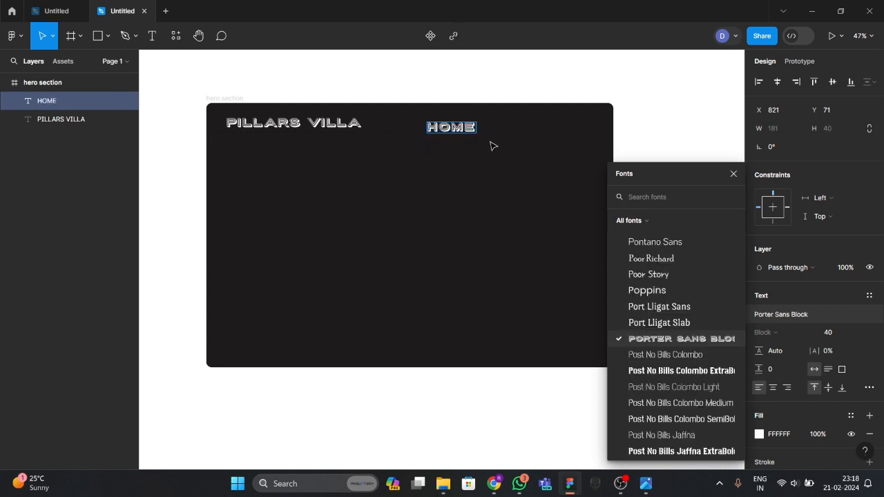
click(493, 146)
click(468, 136)
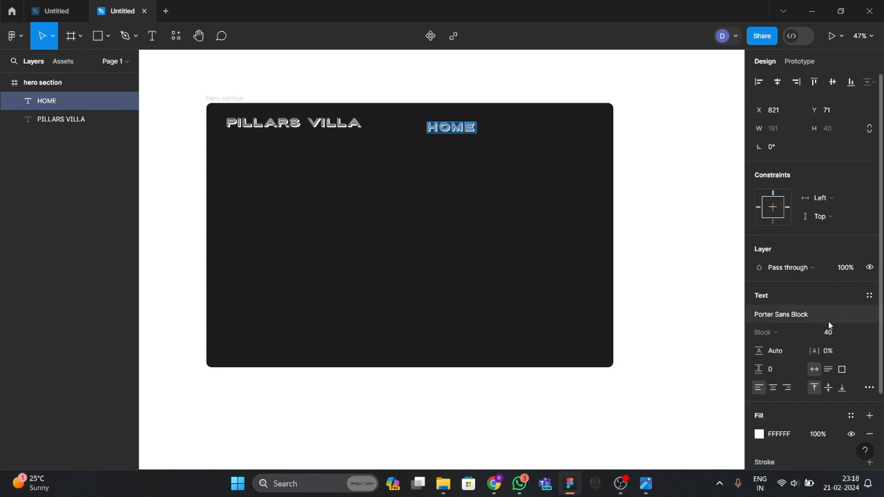
click(780, 315)
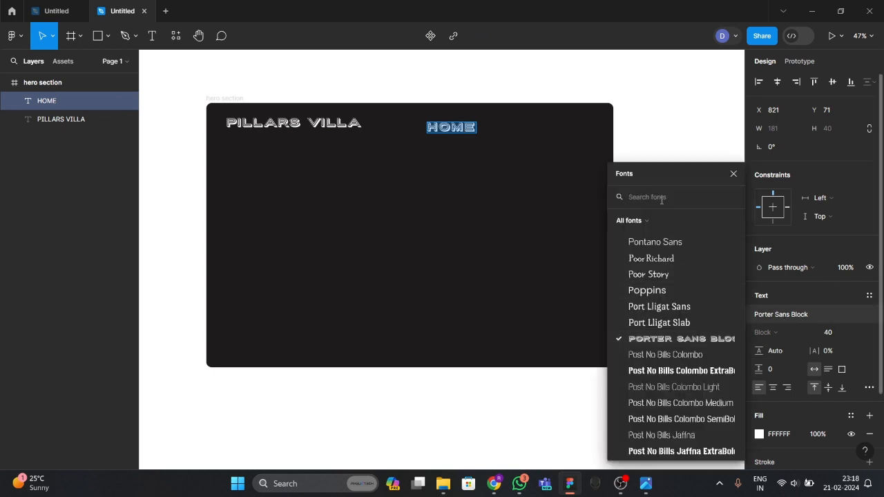
text(popp)
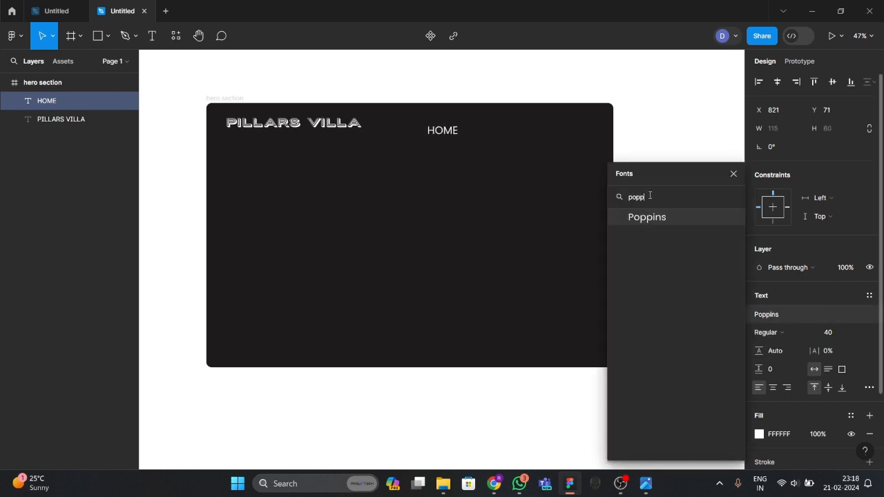
key(Escape)
click(443, 133)
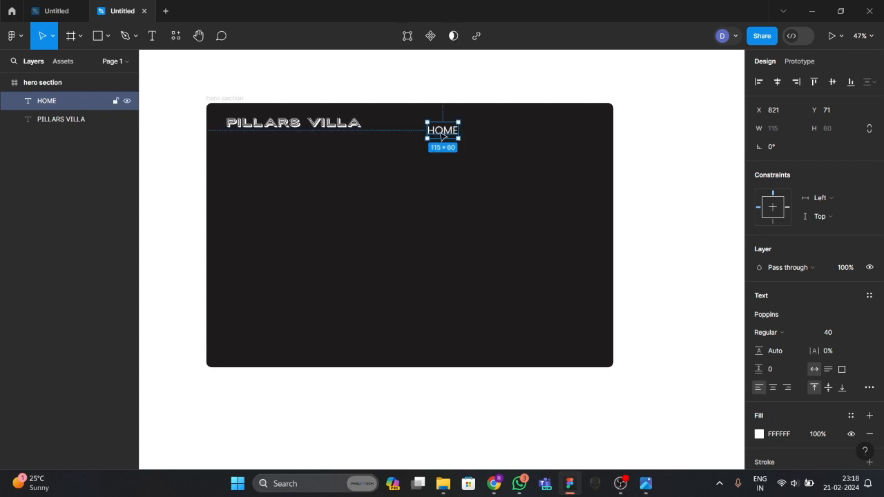
drag(445, 134, 450, 128)
Shift HOME left along the title line and try font sizes 20 and 30.
drag(443, 129, 431, 128)
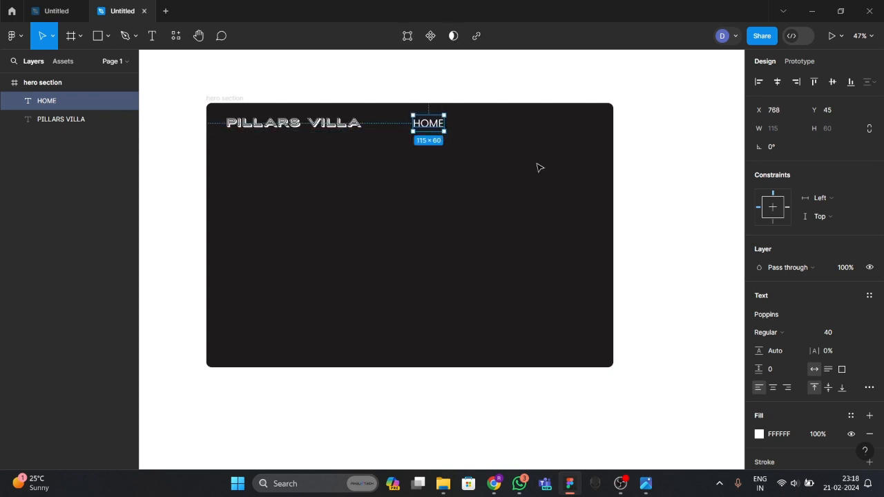
double_click(424, 136)
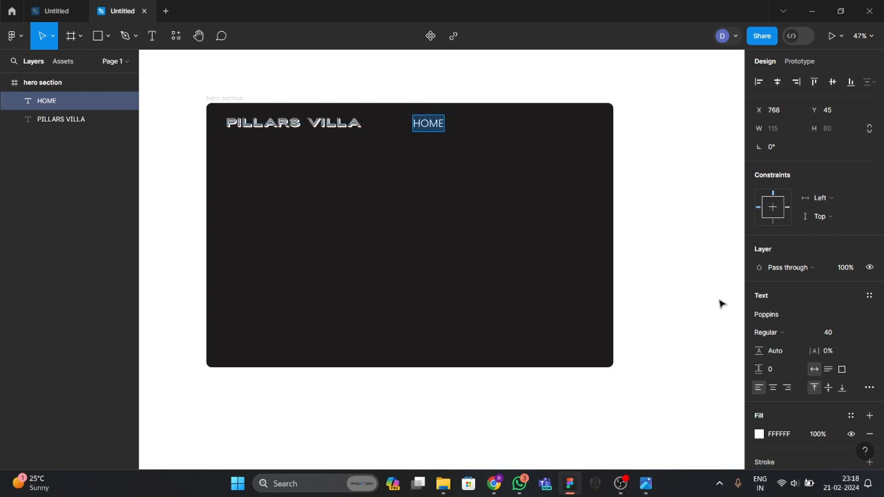
scroll(758, 284, down, 1)
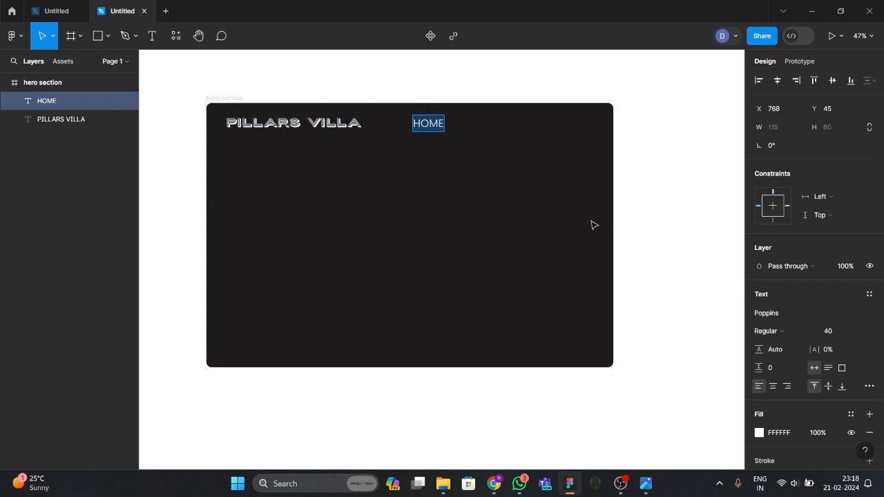
scroll(578, 230, up, 3)
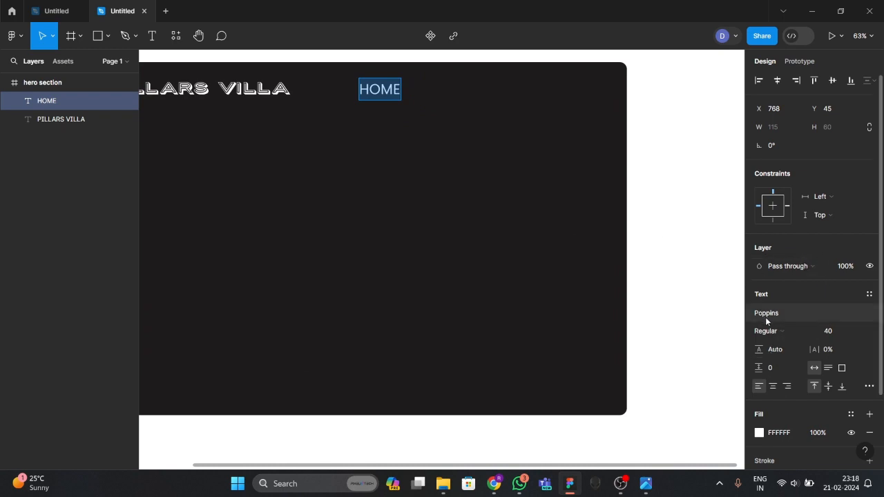
click(829, 335)
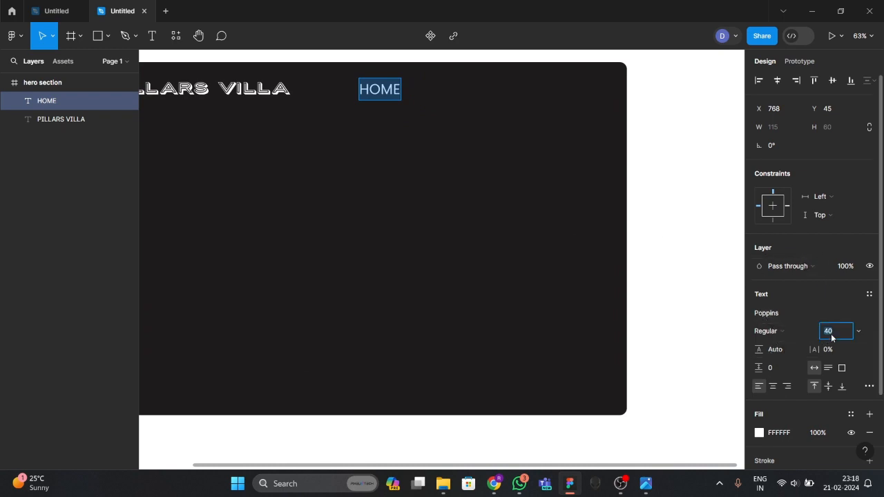
key(Return)
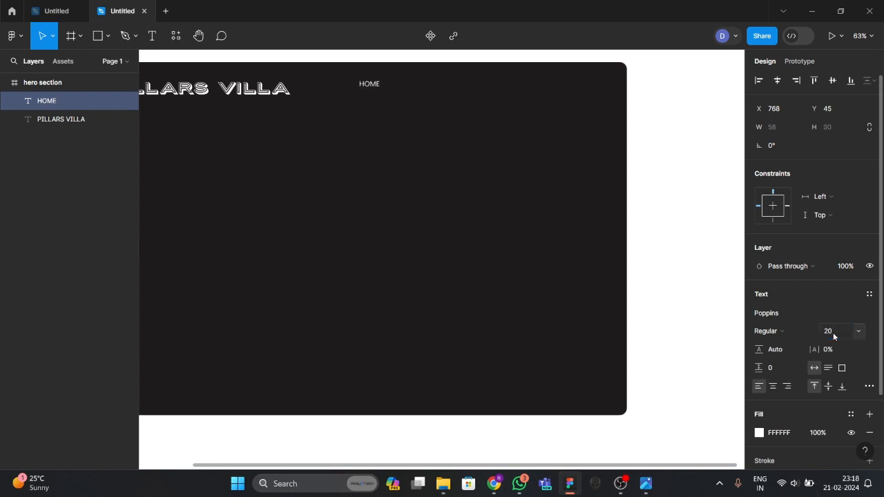
click(833, 332)
key(Return)
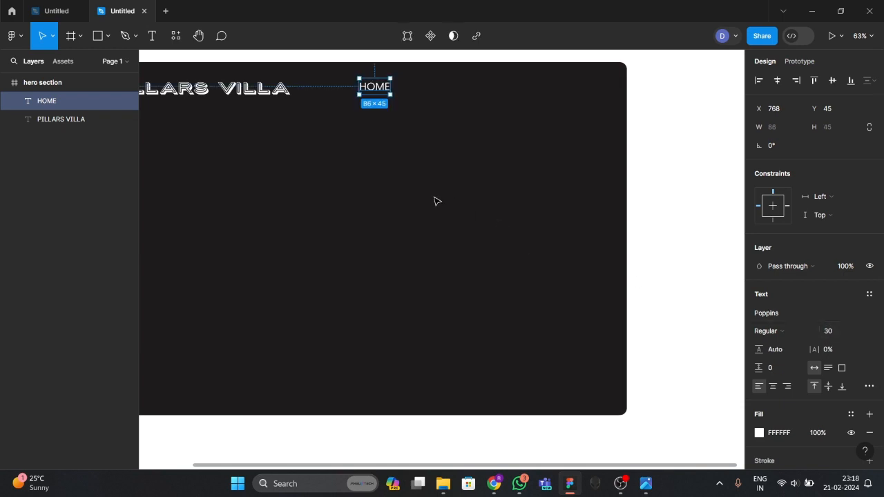
scroll(436, 199, down, 2)
Shrink the PILLARS VILLA title to font size 38.
click(397, 205)
click(304, 116)
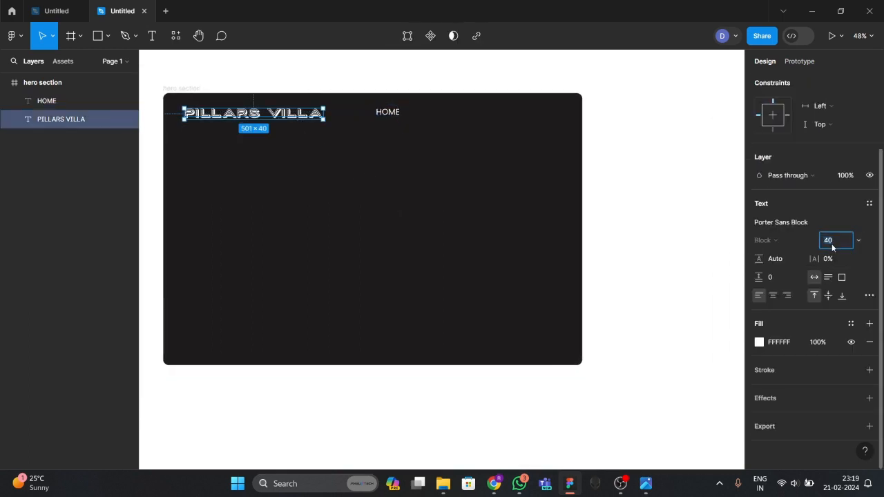
key(Return)
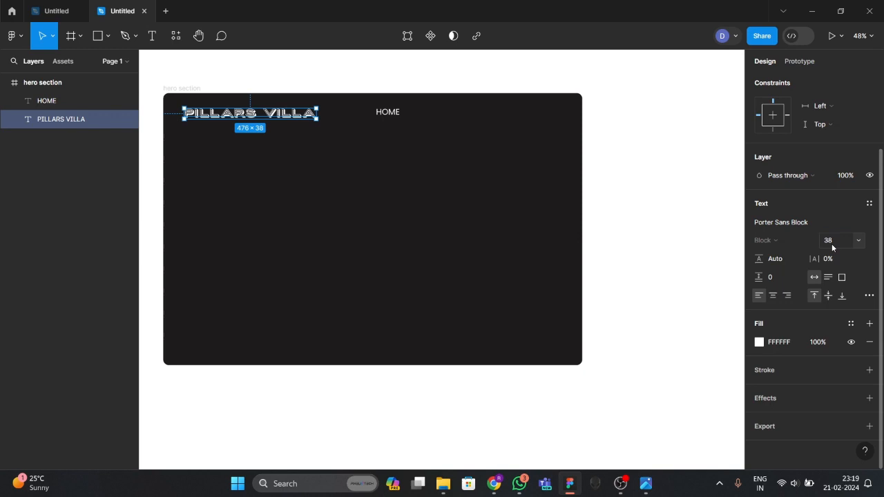
click(495, 210)
Set HOME's font size to 25, then settle on 28.
click(389, 115)
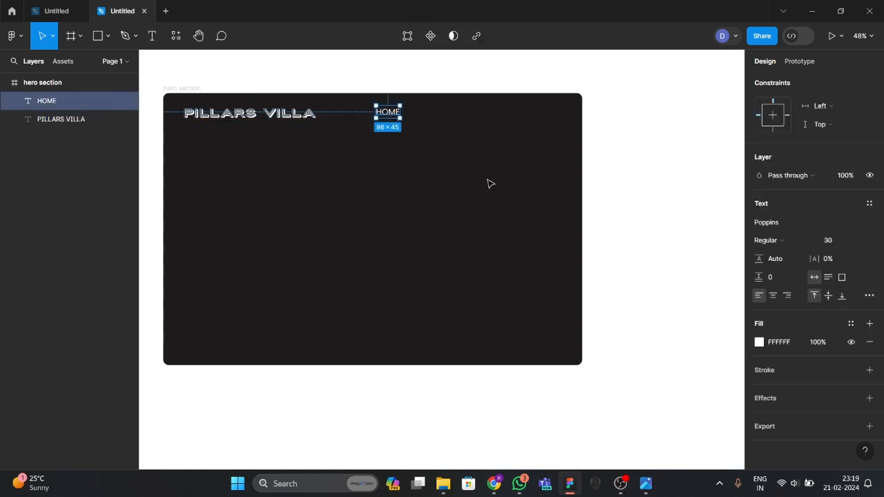
double_click(388, 112)
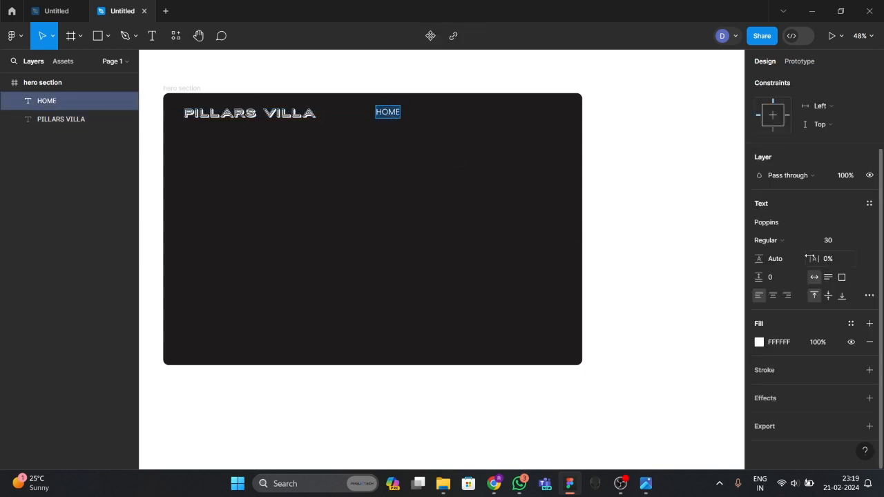
click(834, 241)
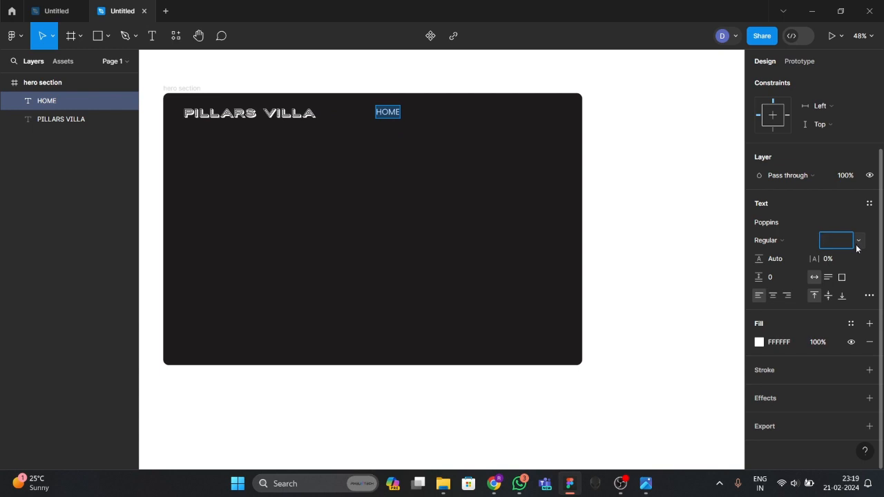
text(25)
key(Return)
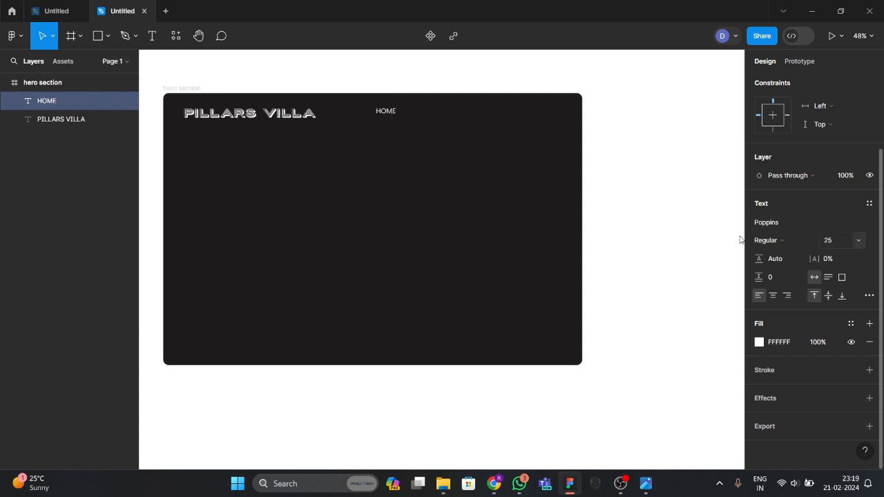
click(829, 242)
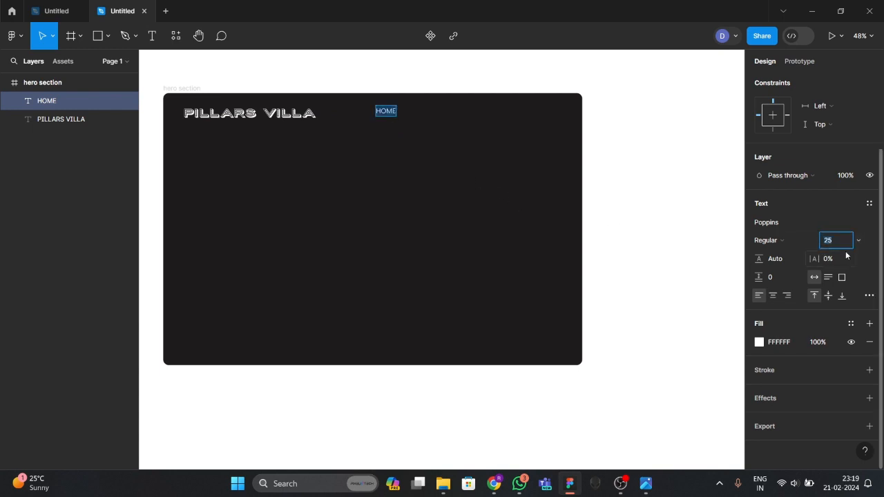
text(28)
key(Return)
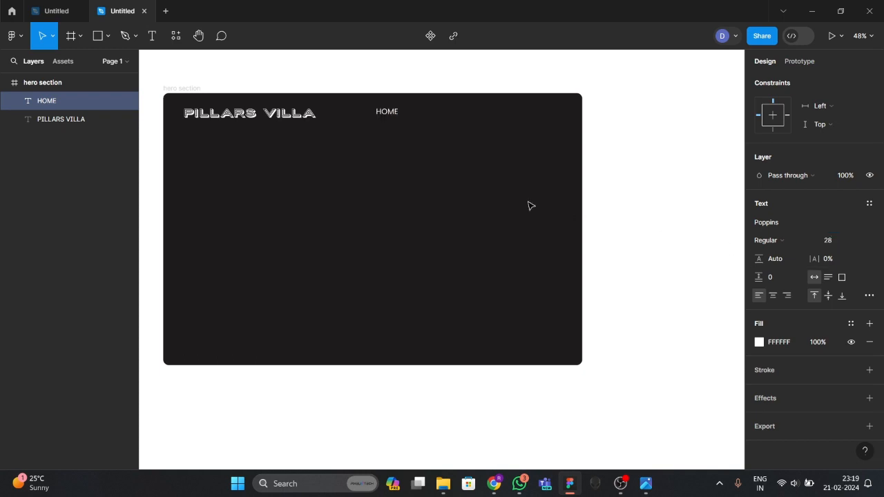
key(Escape)
click(402, 155)
Duplicate HOME into a row of four nav items level with the title.
drag(390, 116, 509, 116)
click(462, 149)
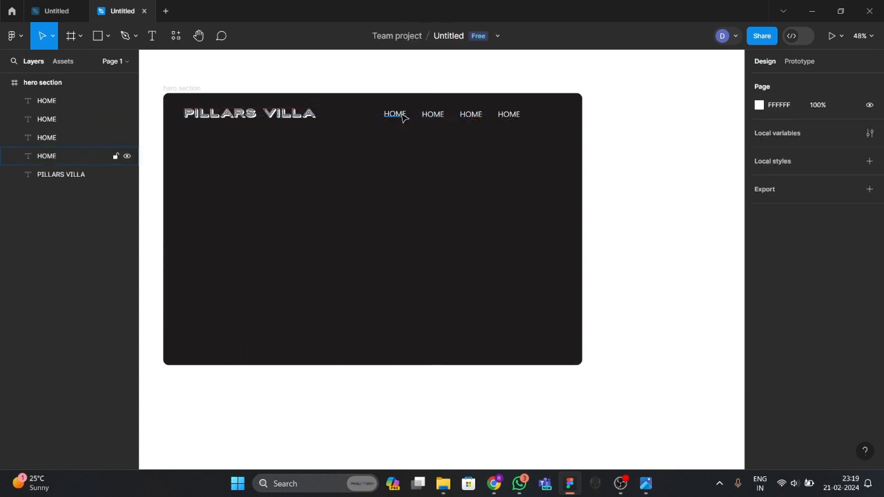
drag(383, 128, 520, 119)
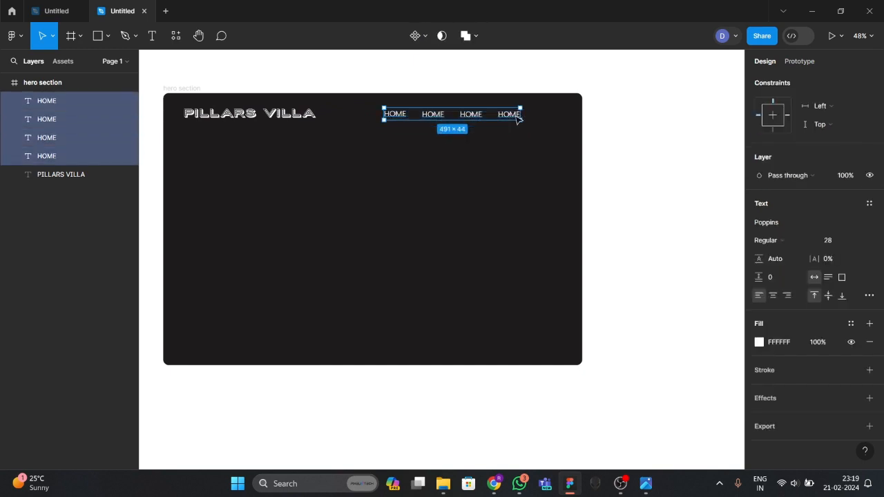
drag(417, 118, 410, 118)
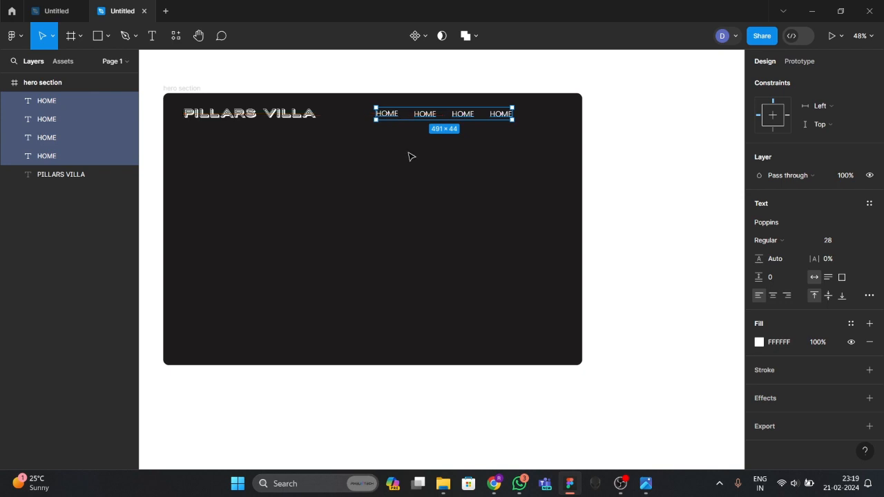
click(389, 202)
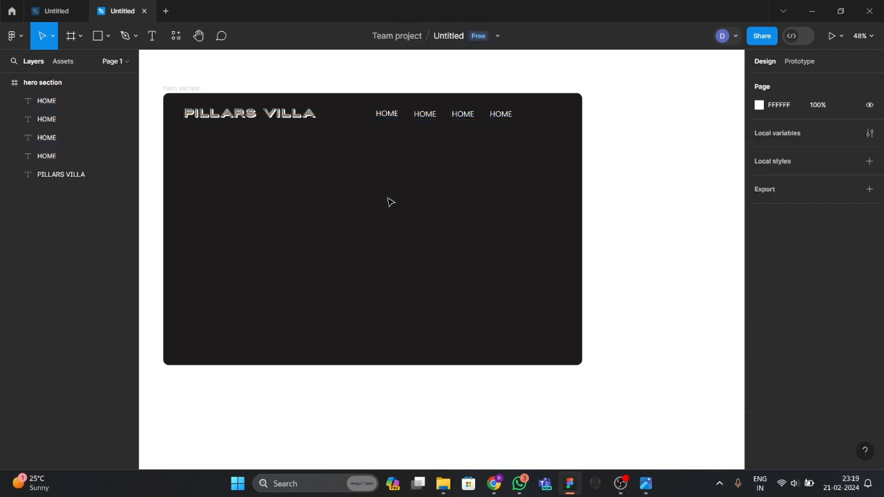
scroll(426, 120, up, 2)
Rename the copies to ABOUT, SERVICES and BLOGS.
click(426, 117)
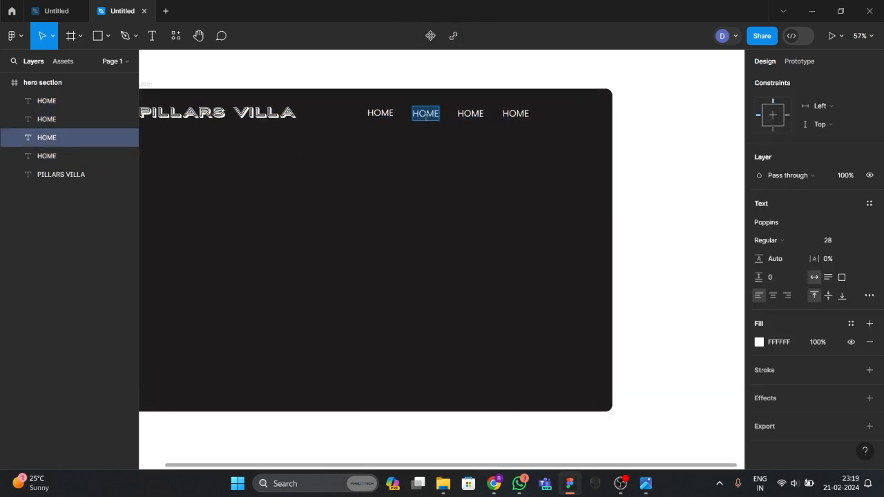
text(ABO)
key(BackSpace)
text(OUT US)
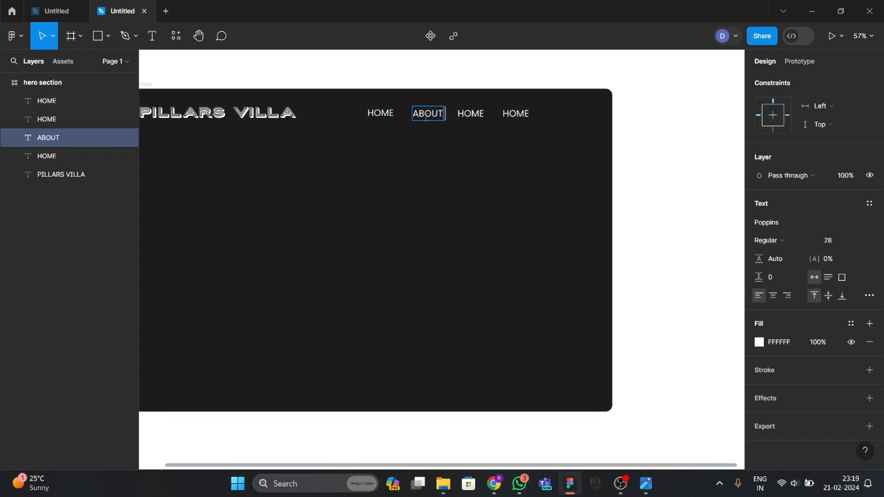
key(BackSpace)
key(BackSpace)
key(BackSpace)
double_click(464, 115)
text(SER)
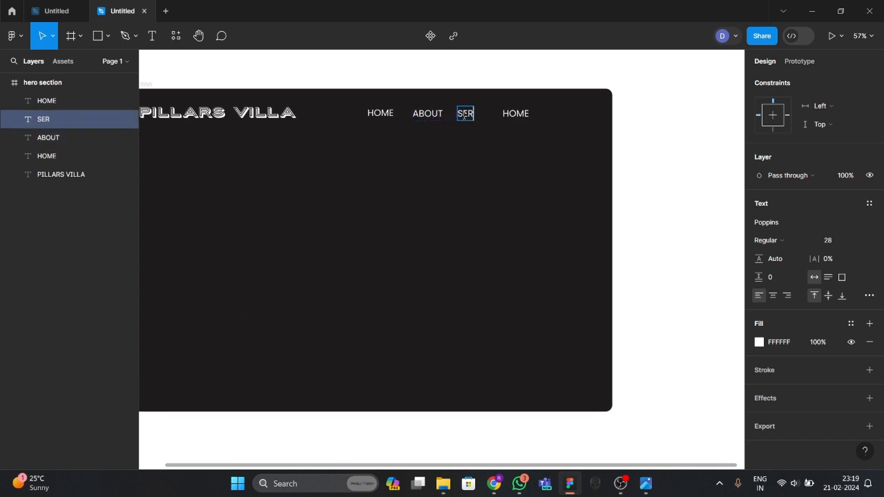
text(VICES)
double_click(516, 115)
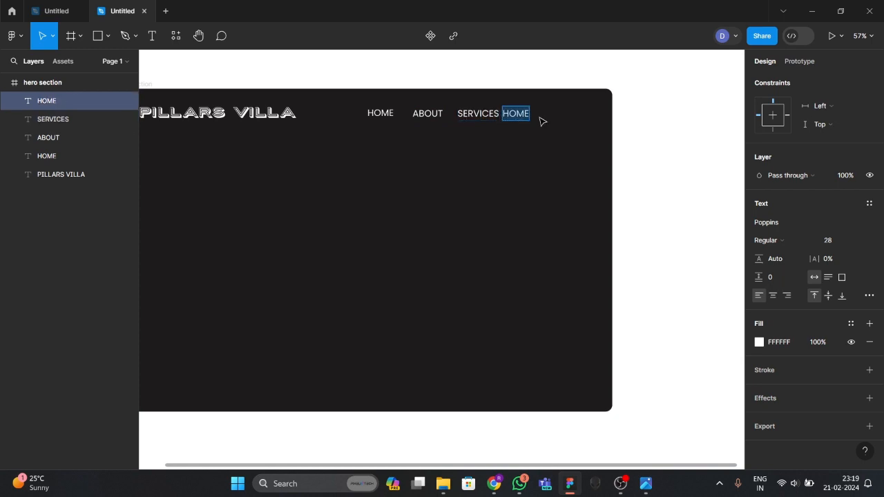
text(BLOGS)
key(Escape)
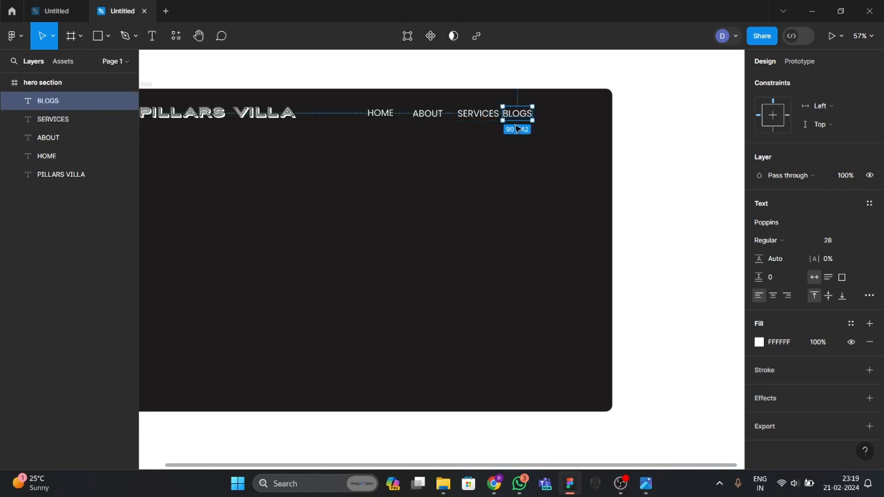
Move BLOGS right to a 44 px gap and compare with the reference hero image.
click(513, 126)
drag(514, 114, 525, 115)
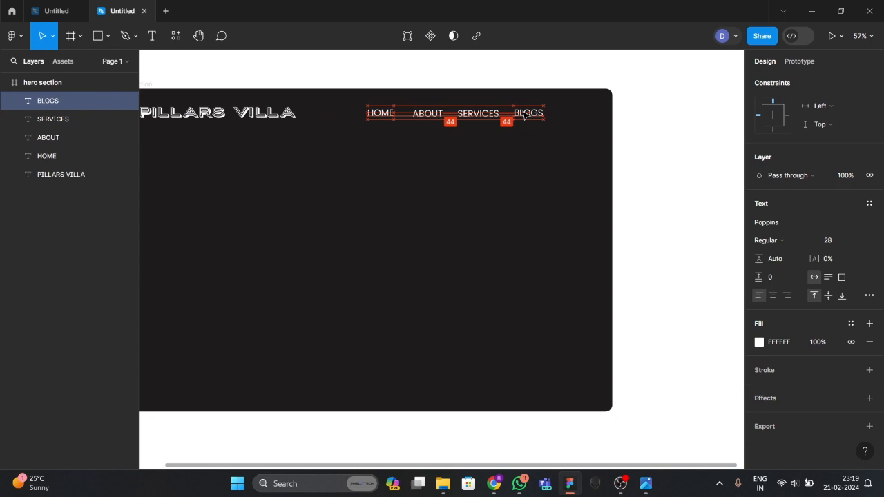
click(523, 157)
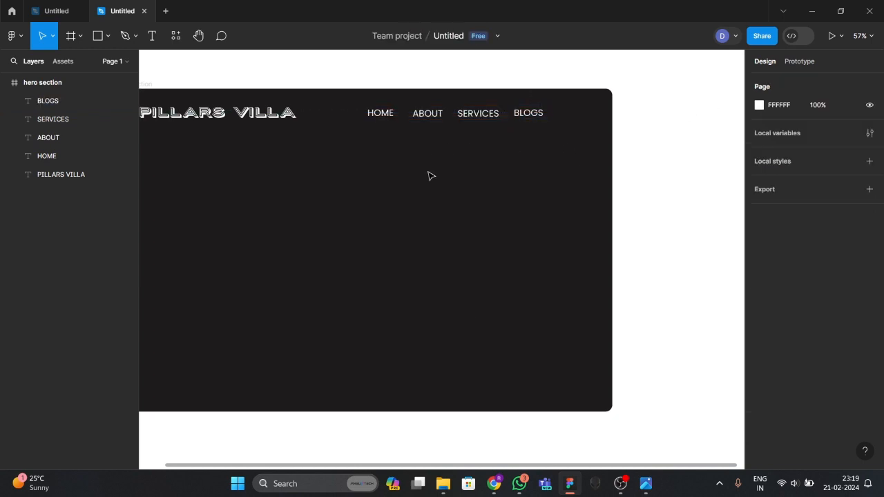
click(646, 484)
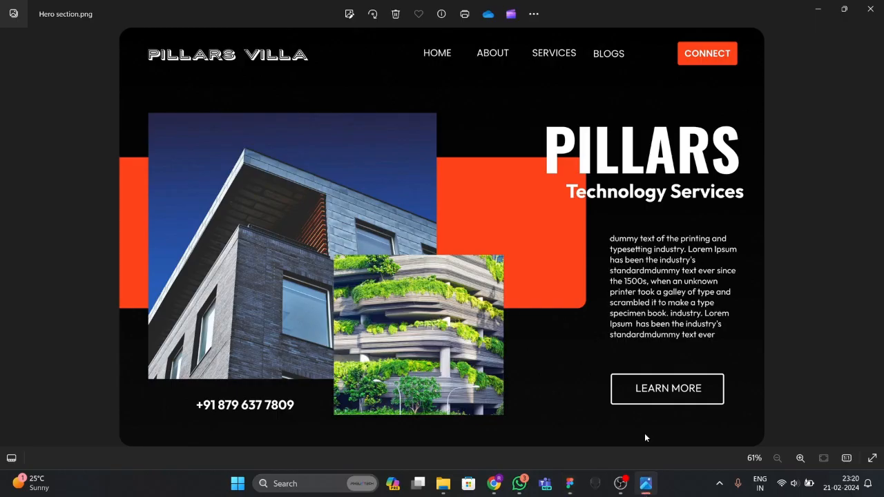
click(570, 483)
click(111, 39)
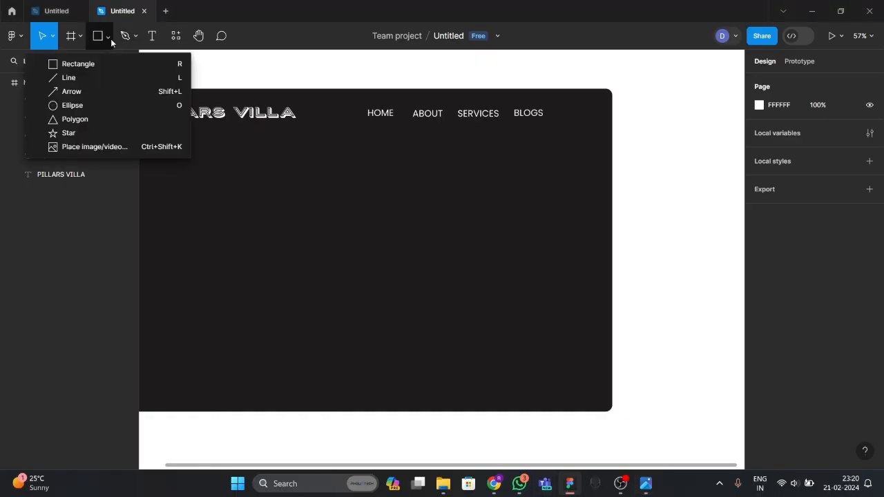
Draw a rectangle to the right of the BLOGS nav link.
click(82, 64)
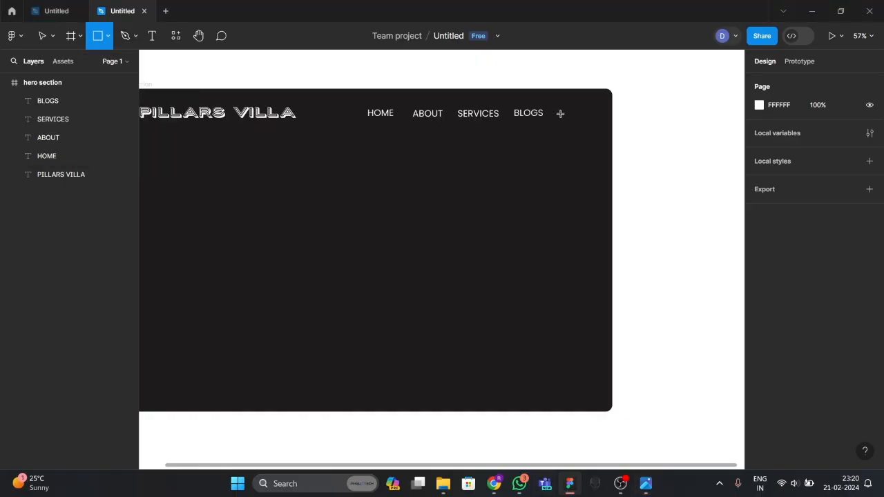
drag(562, 106, 605, 125)
click(543, 156)
Realign HOME with the 44 px spacing and shift the four nav links slightly left.
click(380, 113)
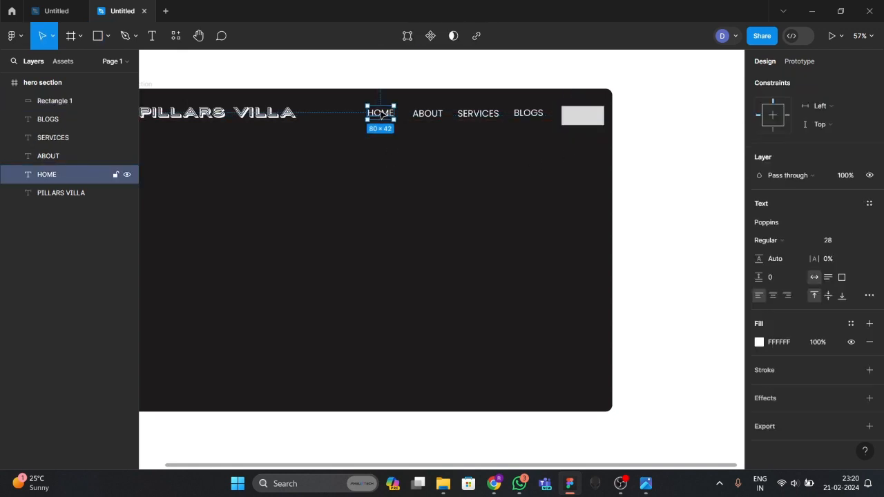
click(385, 145)
drag(378, 126, 527, 116)
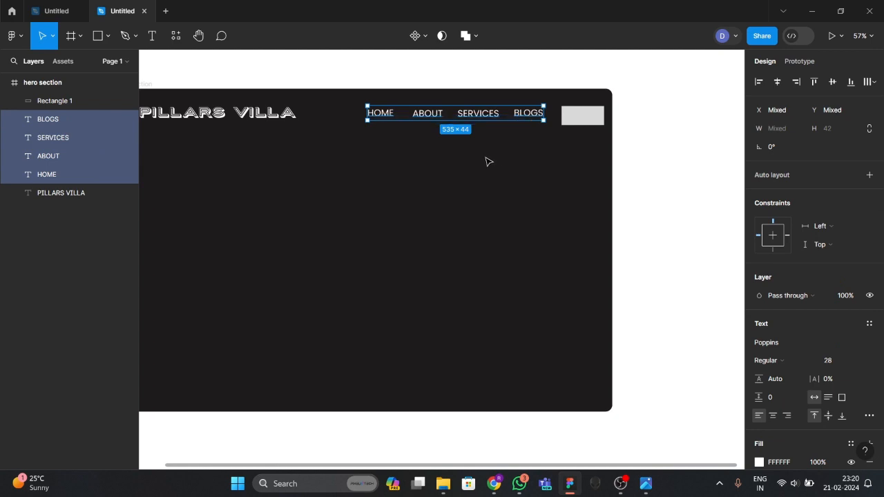
click(485, 157)
drag(396, 125, 525, 114)
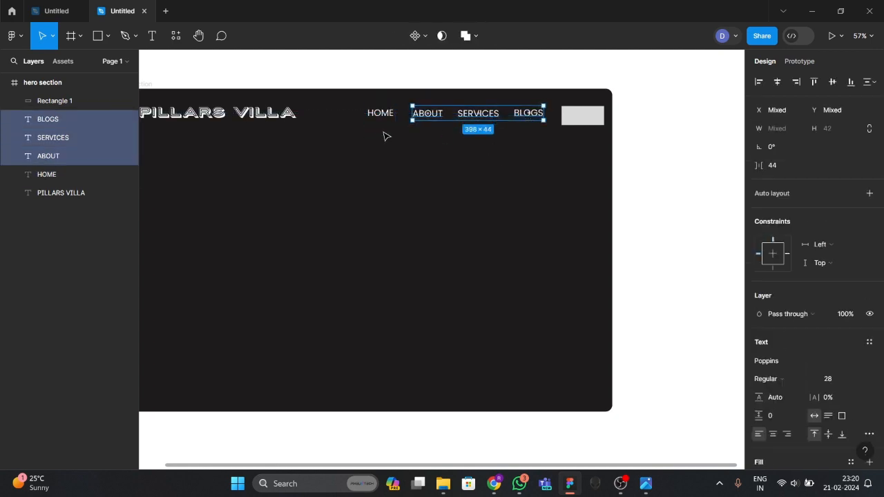
click(378, 115)
drag(371, 125, 546, 109)
click(423, 155)
drag(404, 121, 389, 122)
click(529, 145)
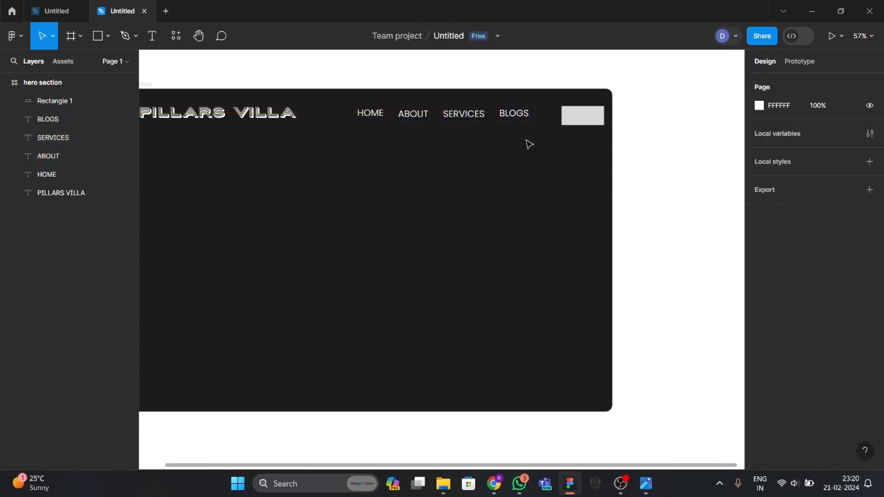
Move Rectangle 1 up beside BLOGS and size it to 148×66.
click(578, 118)
drag(585, 120, 546, 126)
click(568, 136)
click(563, 121)
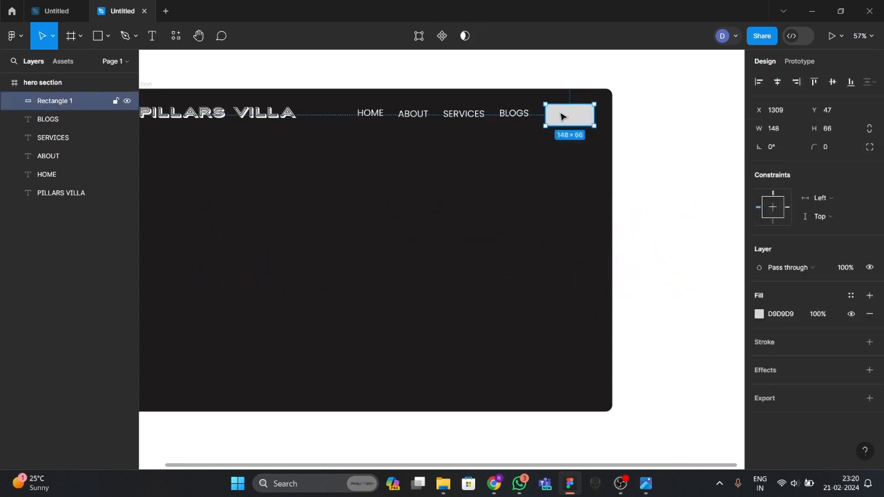
click(497, 166)
click(562, 120)
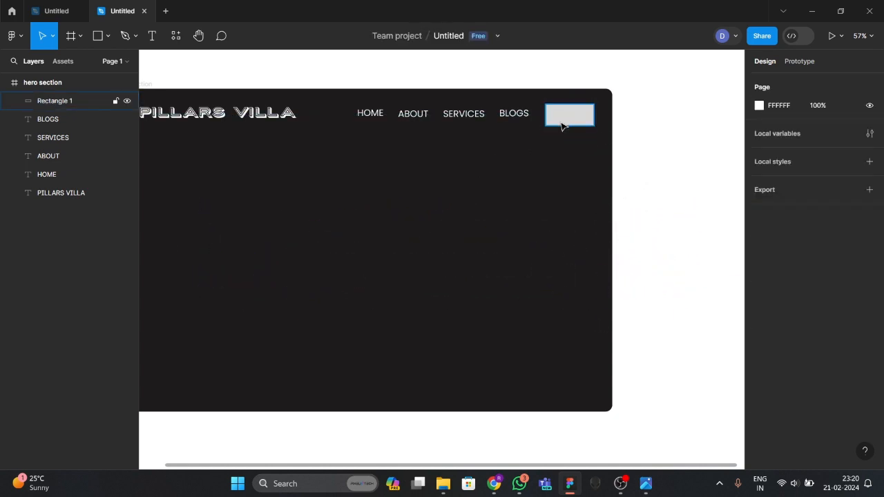
Fill the rectangle with orange-red FF3F14.
click(760, 315)
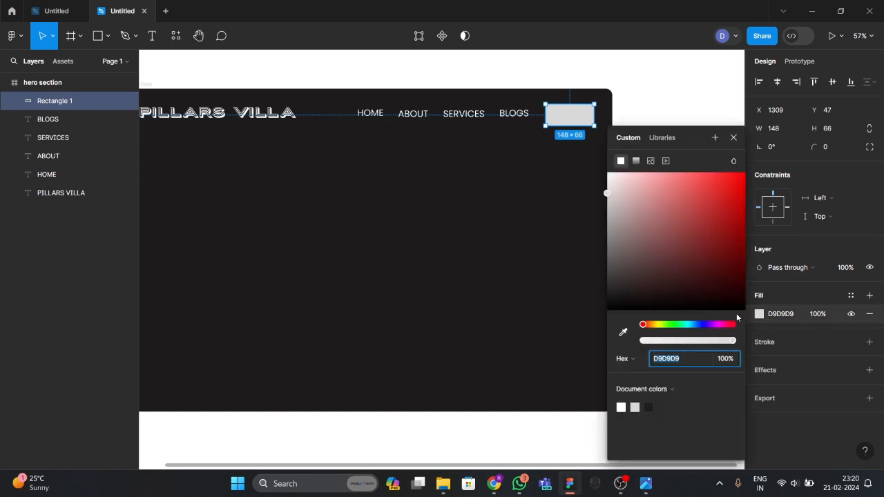
mouse_move(643, 332)
mouse_down()
mouse_move(652, 331)
mouse_move(643, 331)
mouse_up()
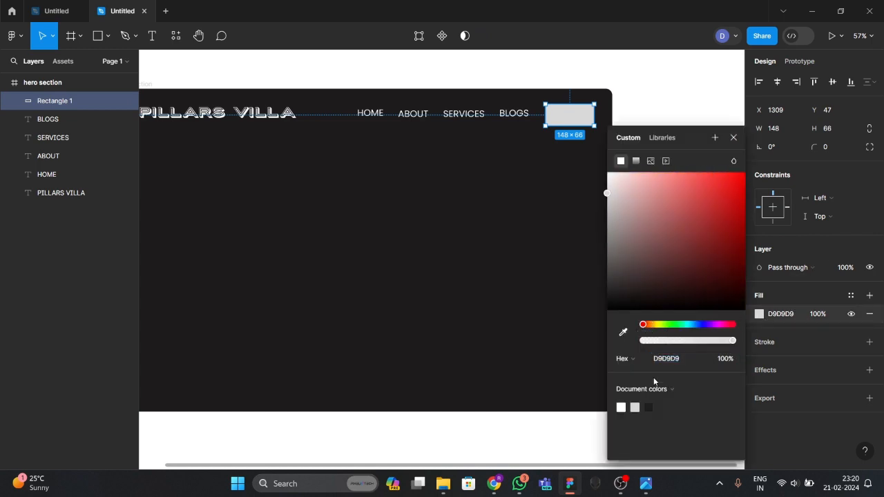
drag(672, 270, 745, 161)
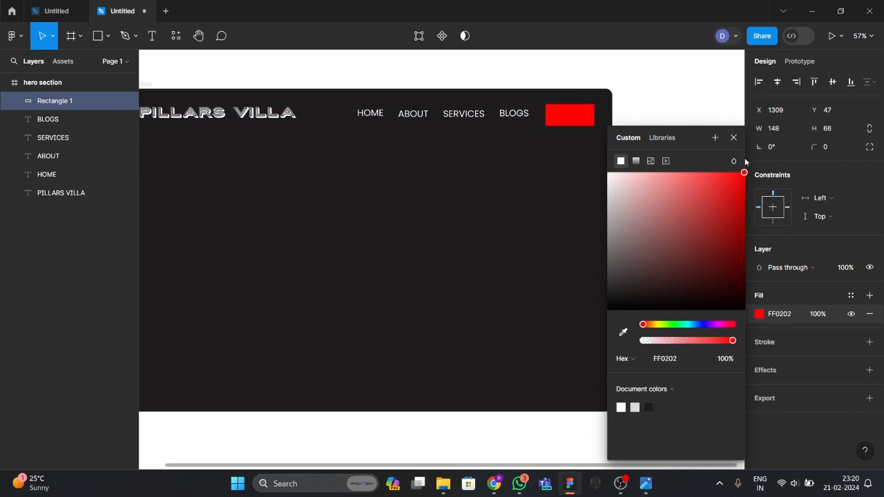
drag(665, 332, 647, 332)
drag(743, 173, 729, 169)
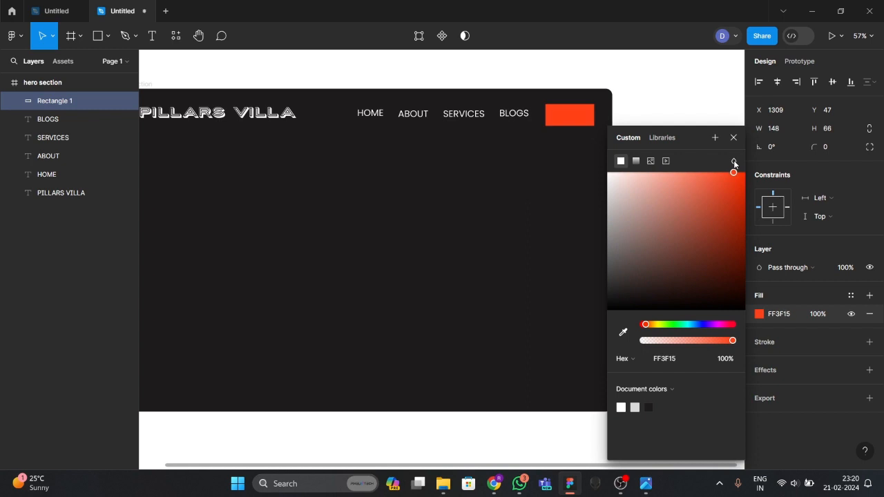
click(514, 225)
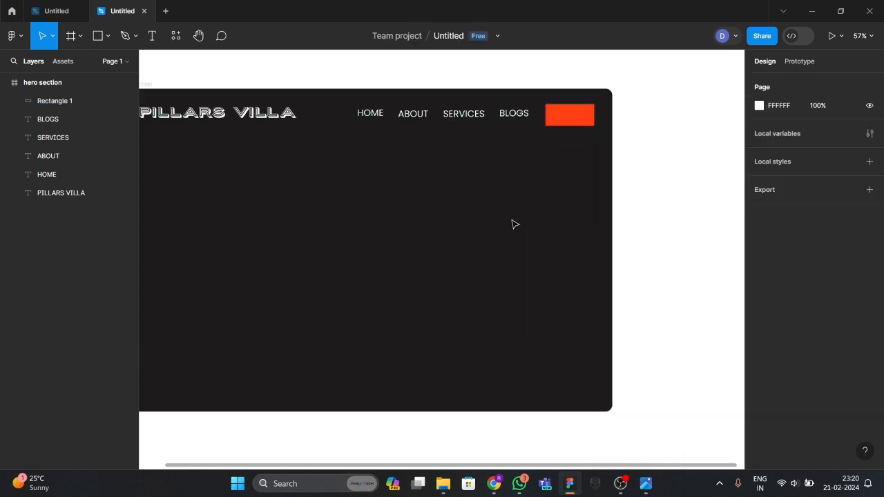
Round the rectangle's corners with a radius of 5.
click(561, 116)
click(824, 150)
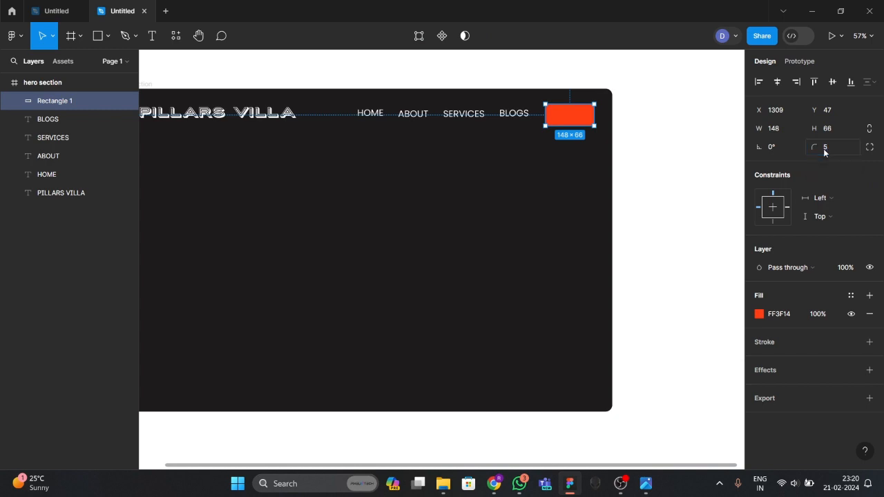
click(573, 194)
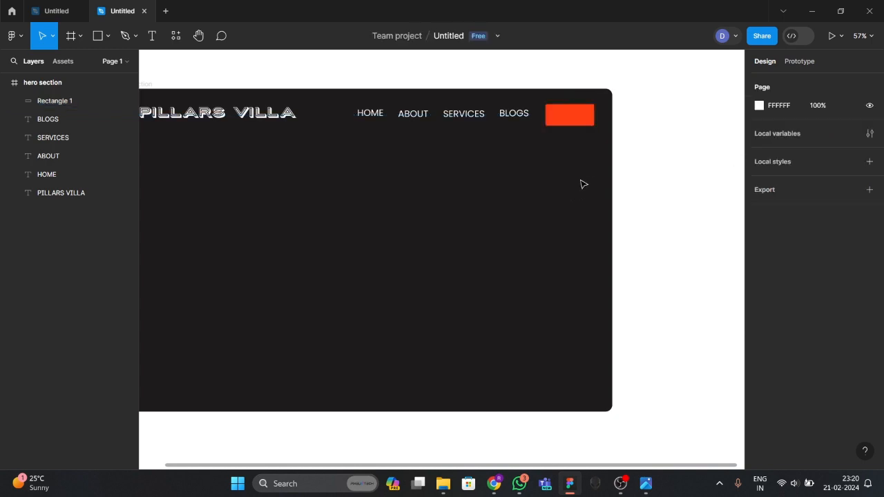
Drop duplicate BLOGS text copies onto the red rectangle.
scroll(584, 184, right, 2)
scroll(578, 184, up, 2)
scroll(576, 188, right, 3)
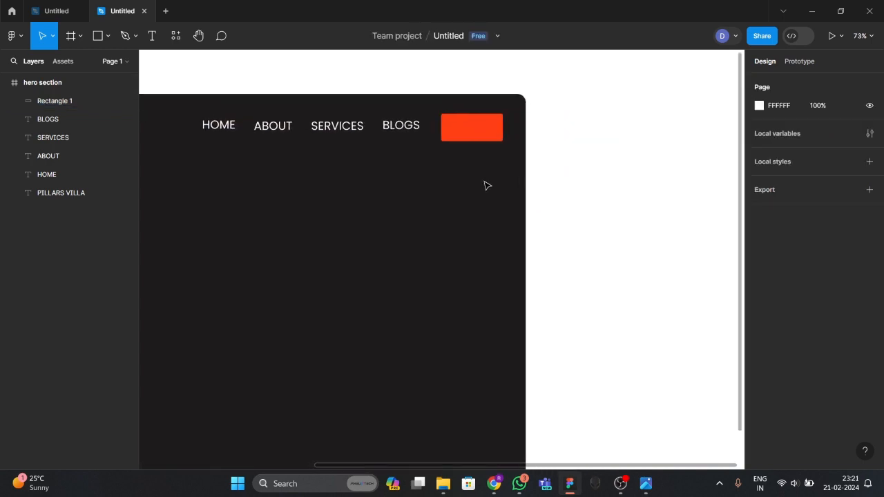
click(404, 129)
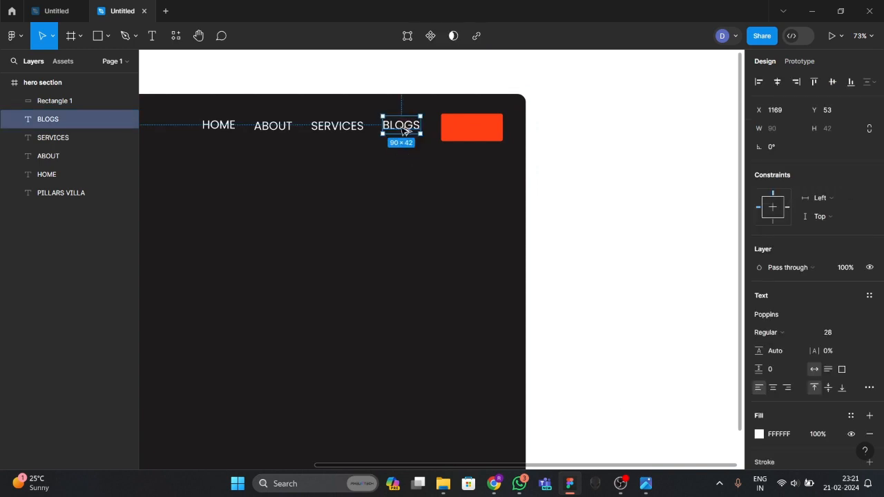
drag(397, 130, 481, 130)
click(475, 163)
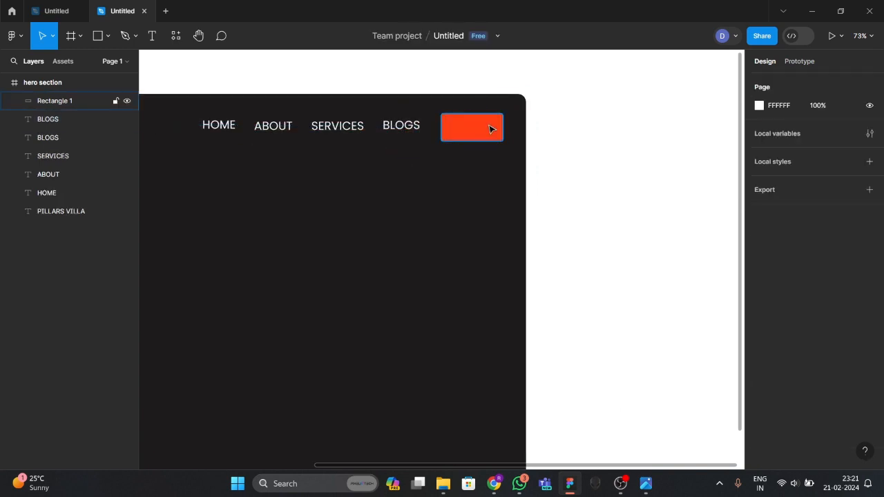
click(487, 130)
click(448, 173)
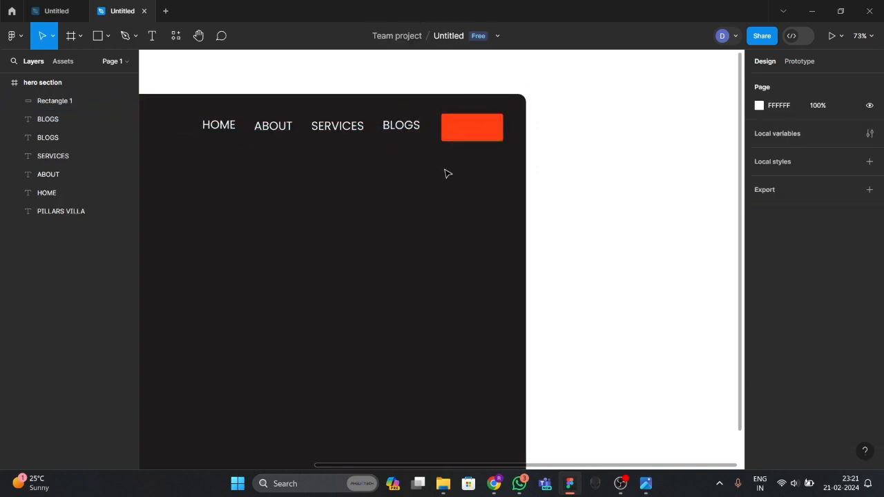
click(406, 131)
drag(406, 129, 482, 130)
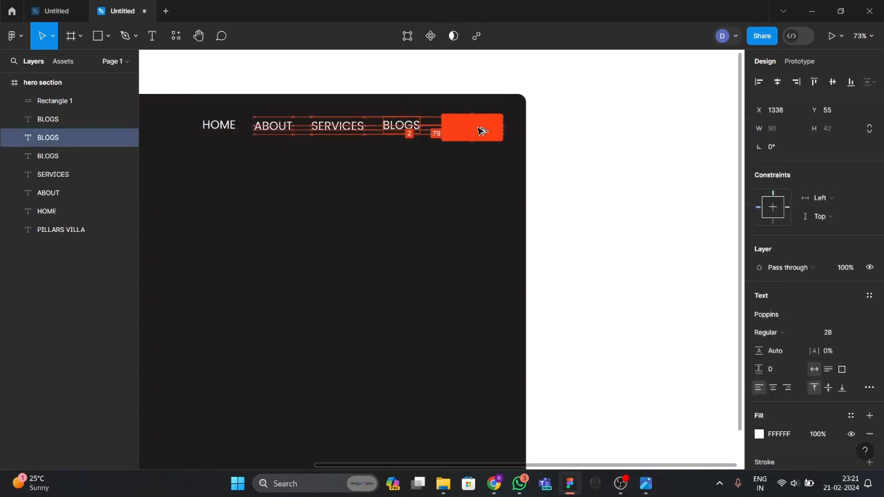
click(477, 177)
double_click(481, 132)
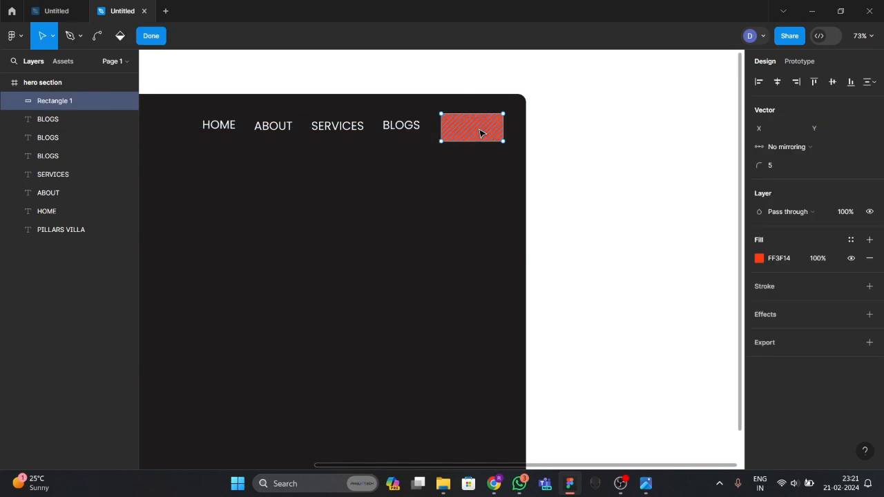
Delete the extra BLOGS copy hidden behind the red rectangle.
click(61, 121)
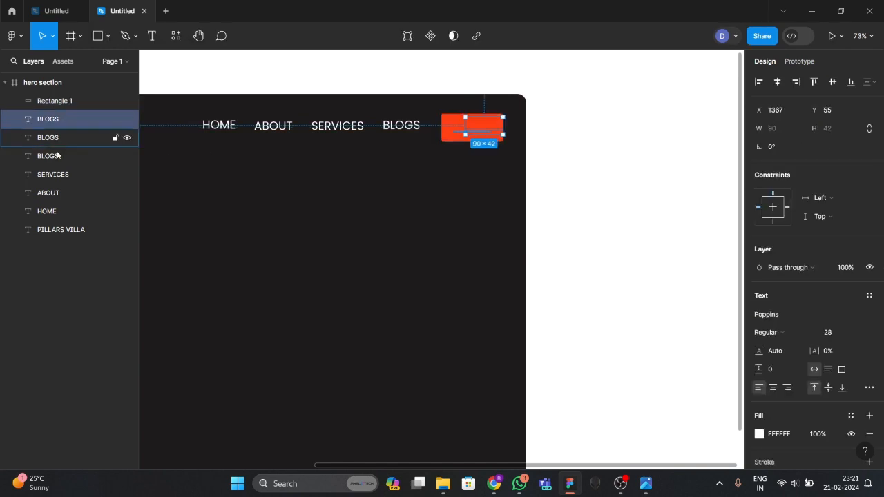
click(45, 138)
click(52, 156)
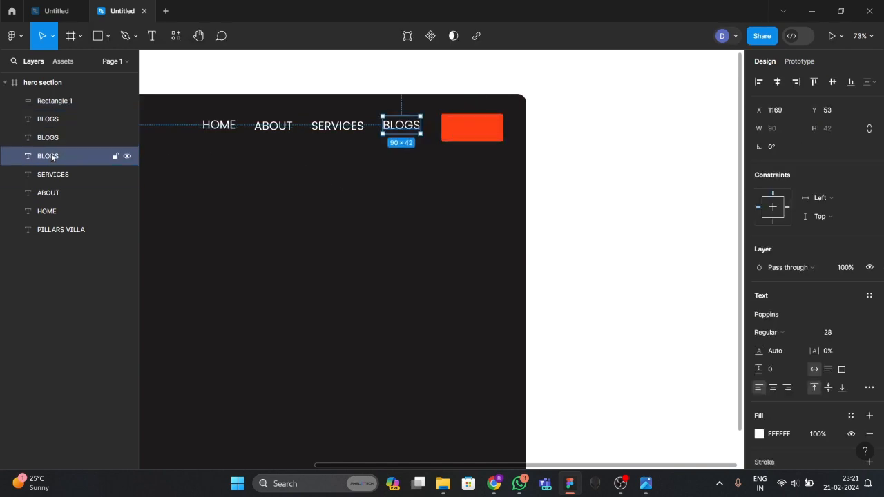
click(71, 139)
right_click(72, 140)
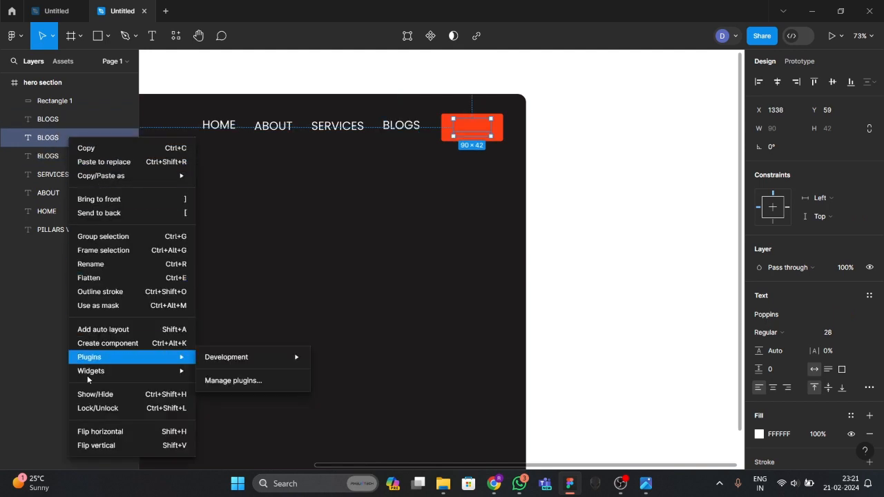
click(42, 274)
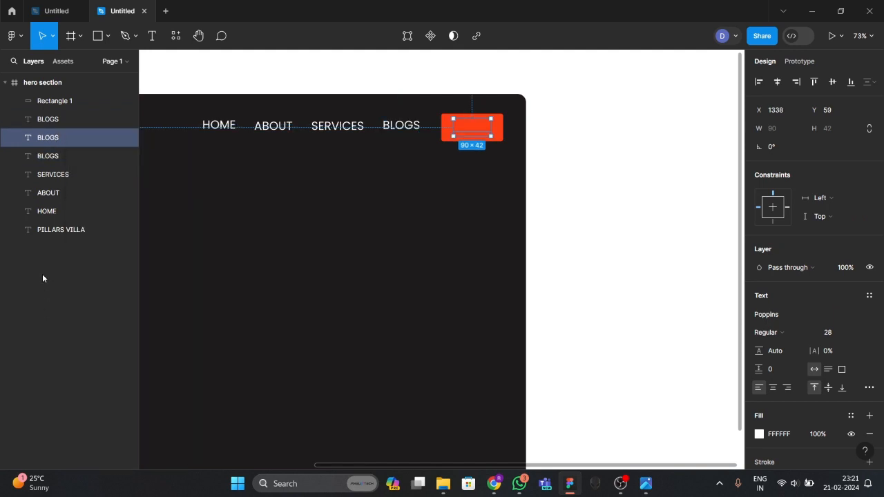
key(Delete)
click(57, 140)
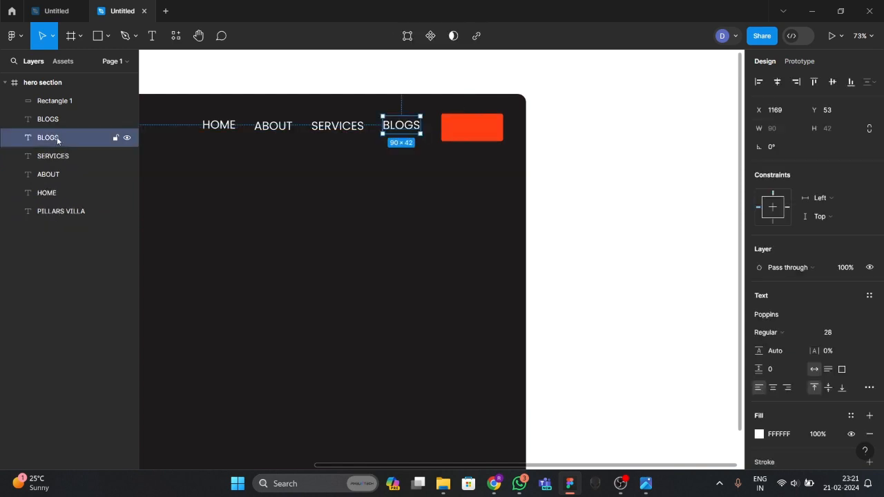
Centre the remaining BLOGS copy on the red rectangle and try a muted red text colour.
click(56, 119)
drag(489, 128, 478, 131)
click(460, 170)
click(478, 132)
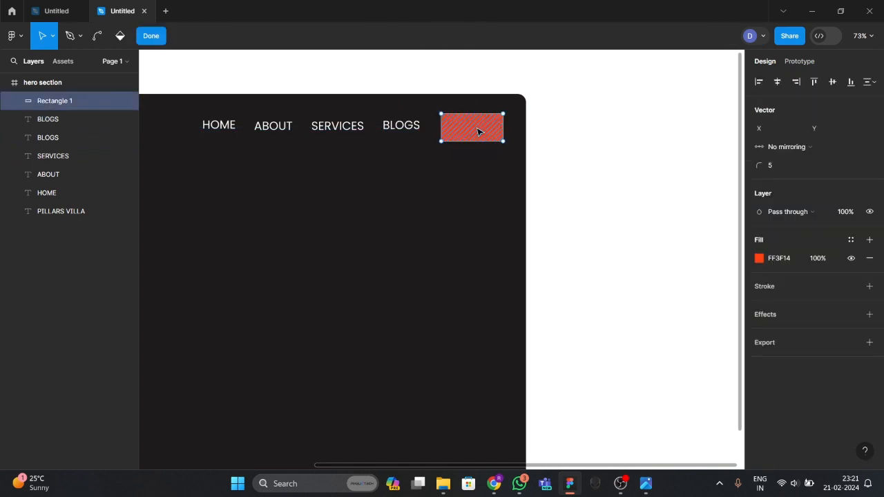
click(61, 120)
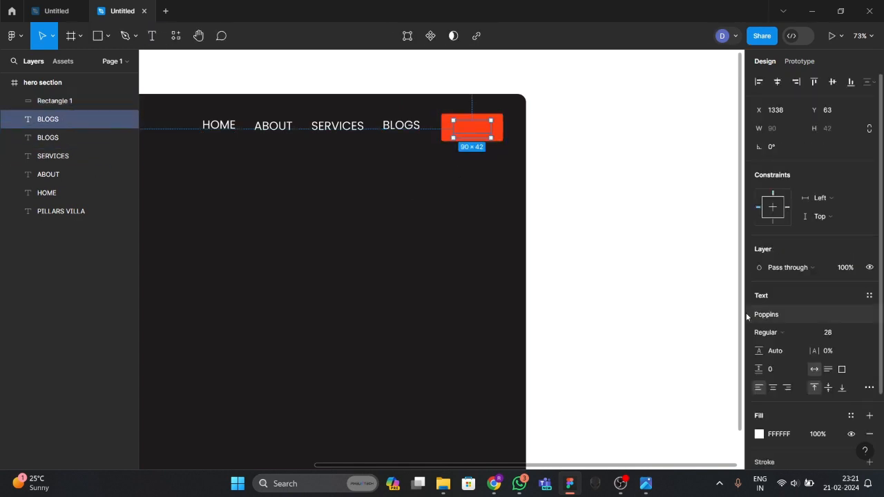
scroll(797, 418, down, 3)
click(758, 343)
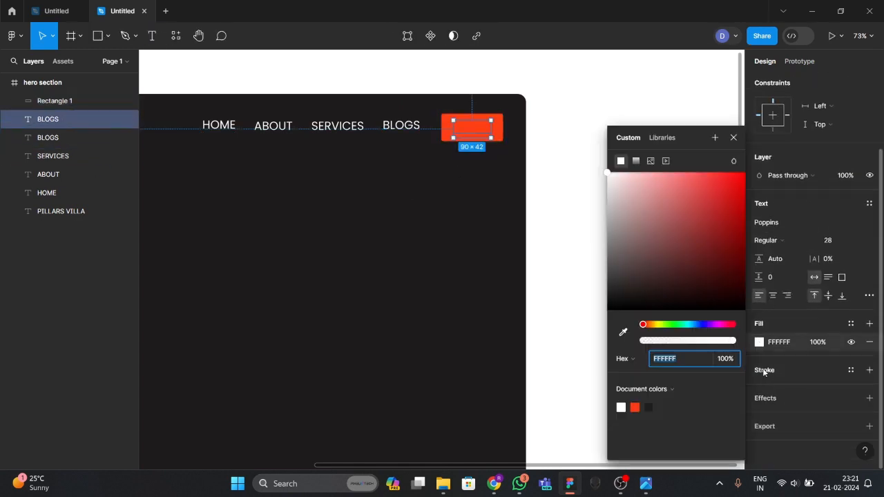
drag(692, 280, 597, 166)
drag(657, 231, 657, 234)
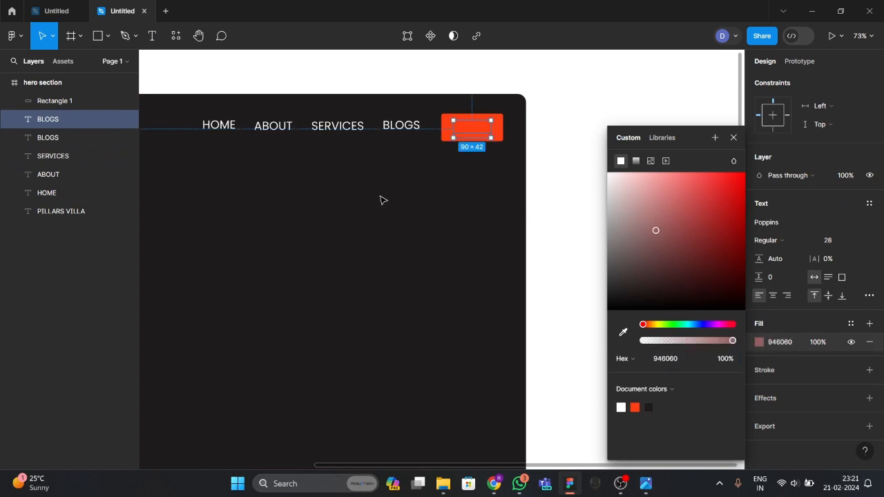
click(381, 197)
Delete the BLOGS text inside the red rectangle, leaving the button empty.
click(470, 131)
click(63, 121)
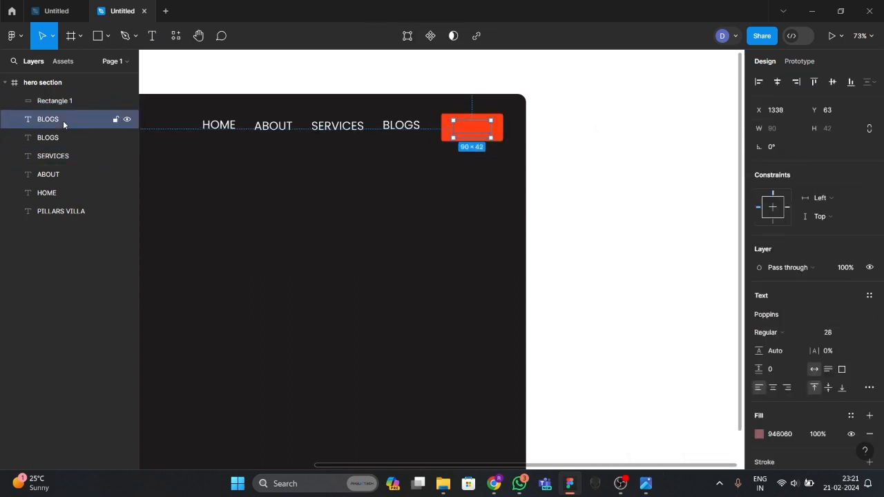
right_click(63, 120)
click(57, 123)
key(Delete)
Add a REACH US text label on the red button.
click(153, 37)
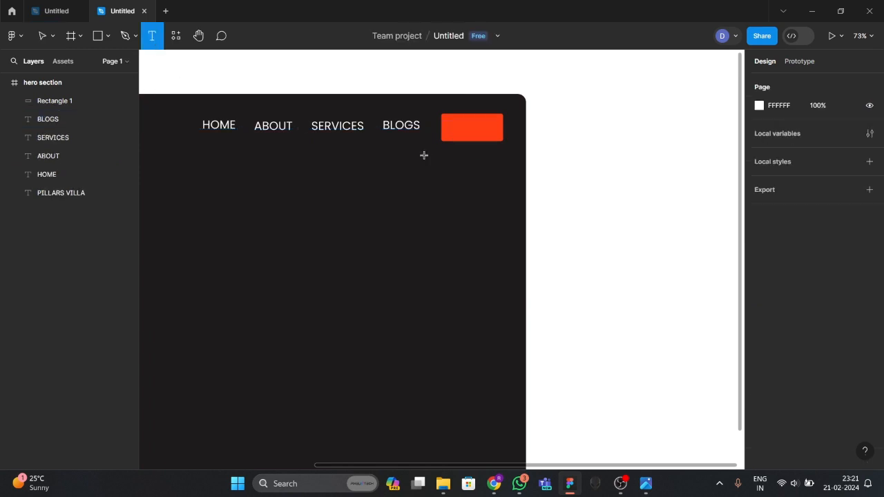
click(459, 128)
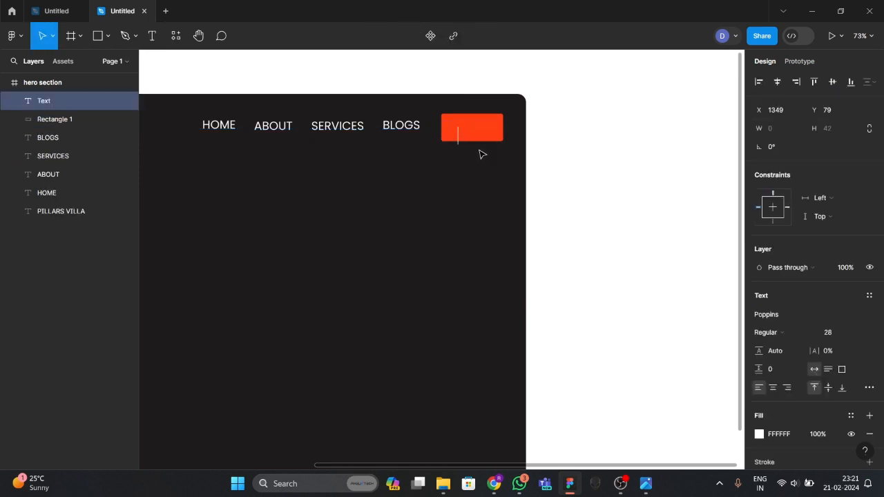
text(REACH US)
key(Escape)
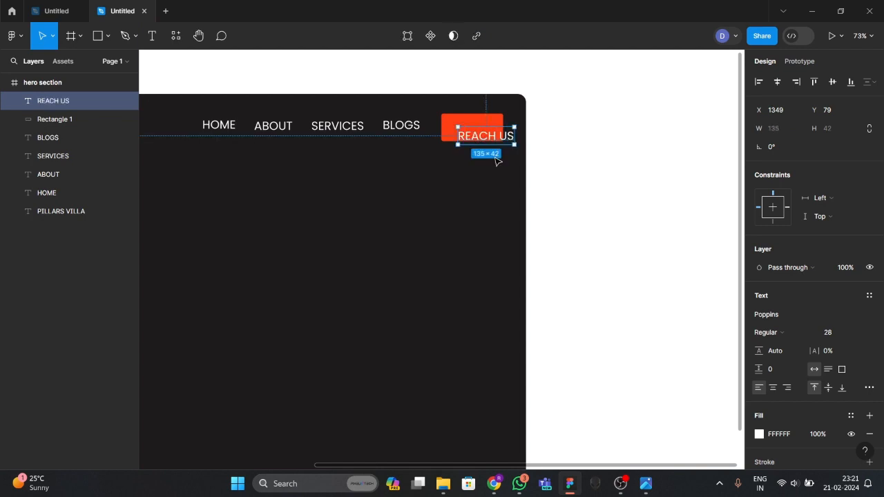
drag(491, 138, 481, 127)
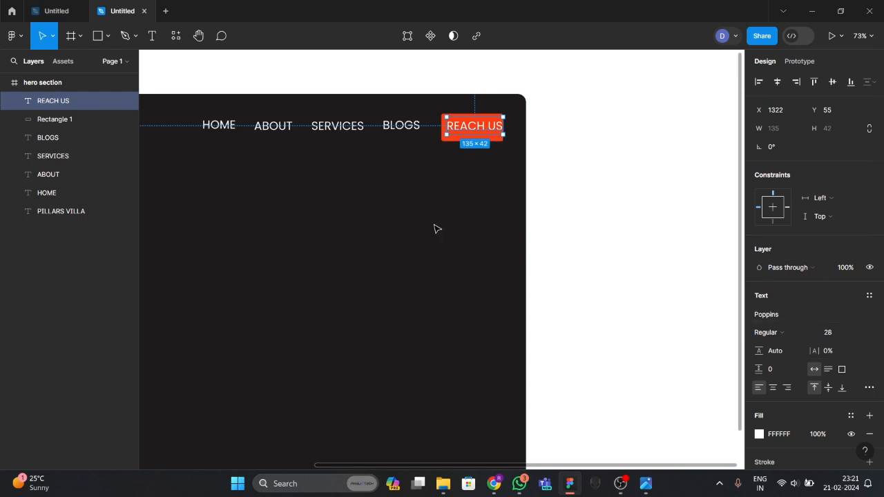
Set REACH US to font size 22 and position it inside the button.
click(826, 337)
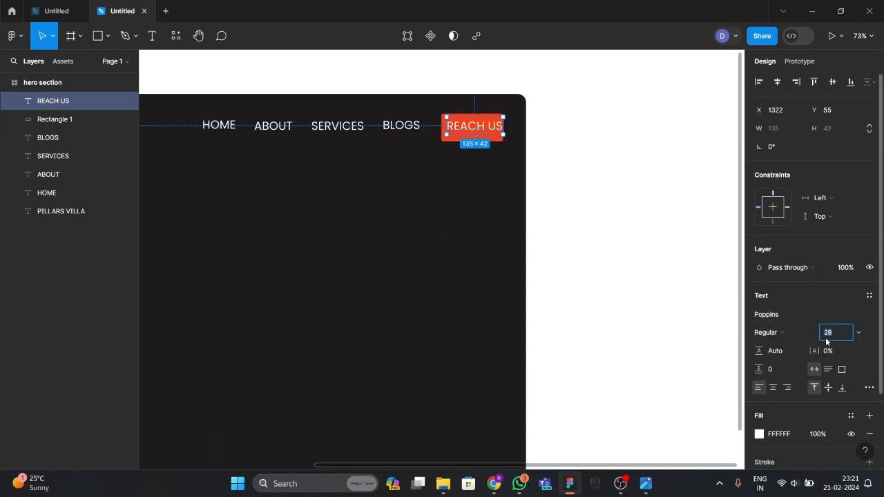
text(22)
key(Escape)
key(Escape)
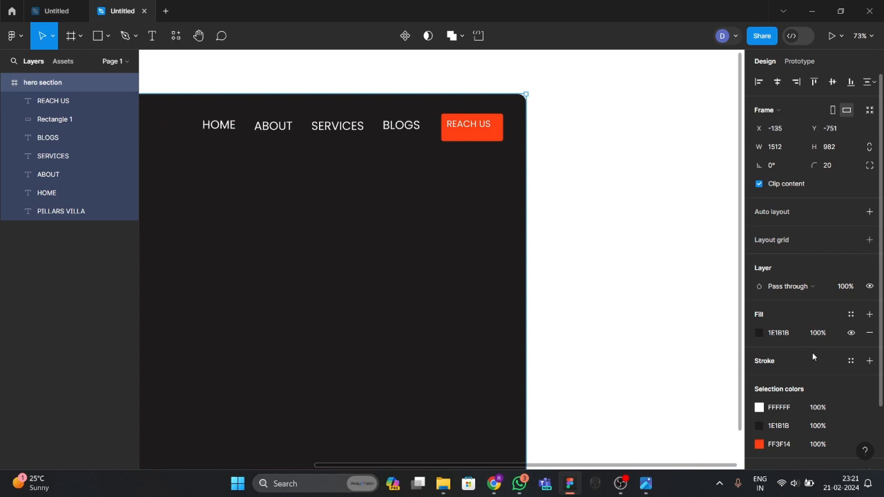
click(552, 292)
drag(465, 127, 471, 132)
click(449, 163)
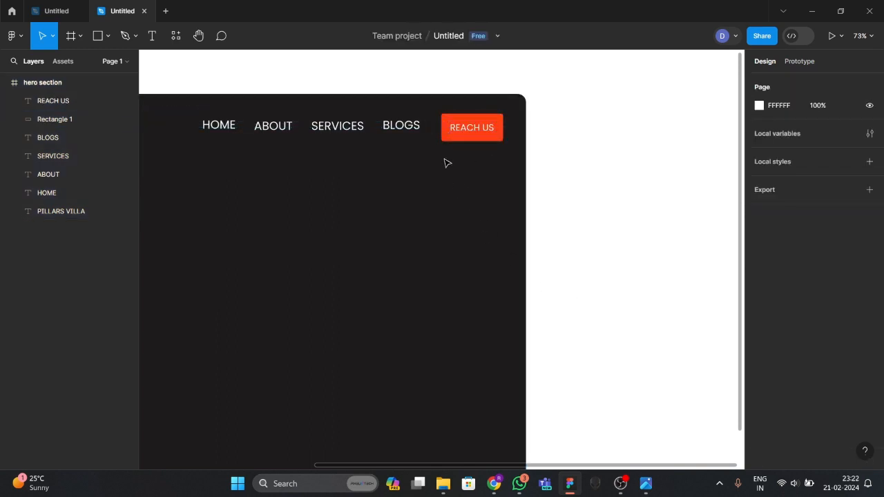
Enlarge the red button to 147×47 and nudge REACH US to its centre.
click(476, 130)
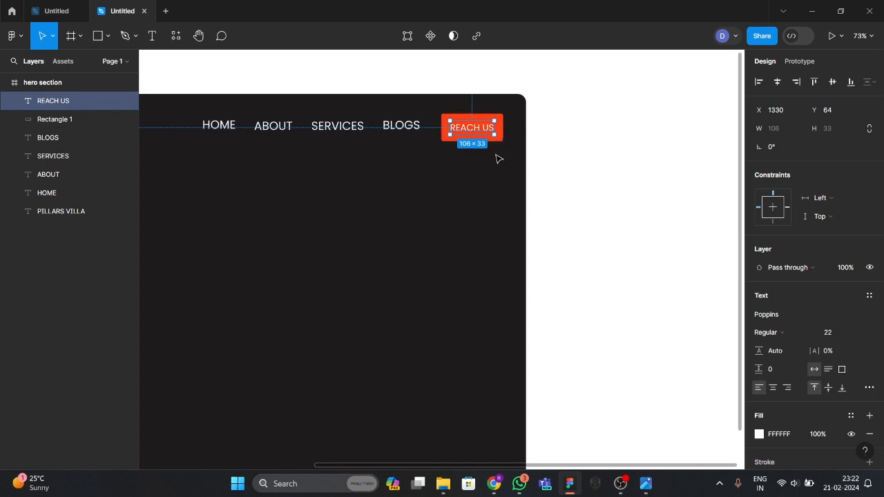
click(499, 159)
click(501, 138)
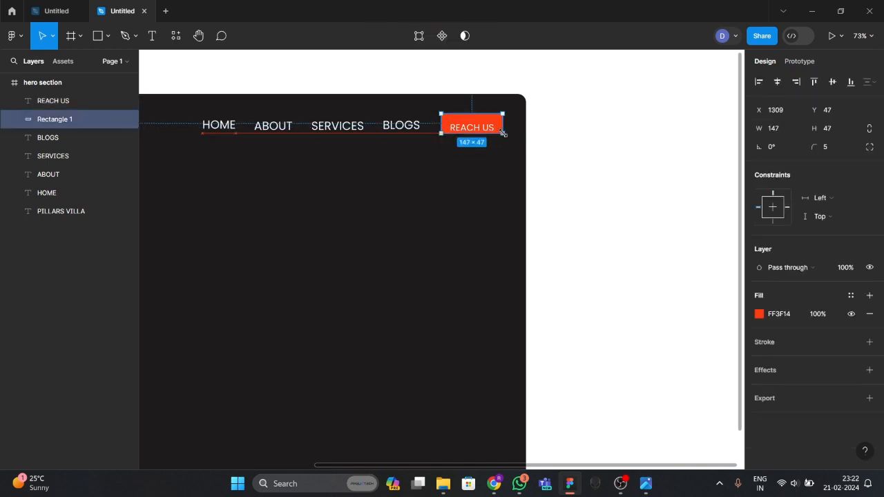
drag(503, 134, 503, 139)
key(Escape)
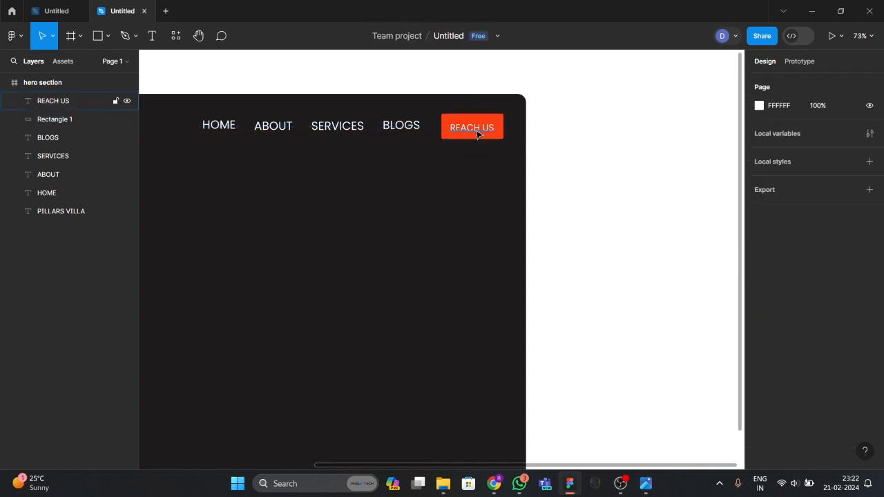
click(479, 130)
drag(479, 128, 479, 130)
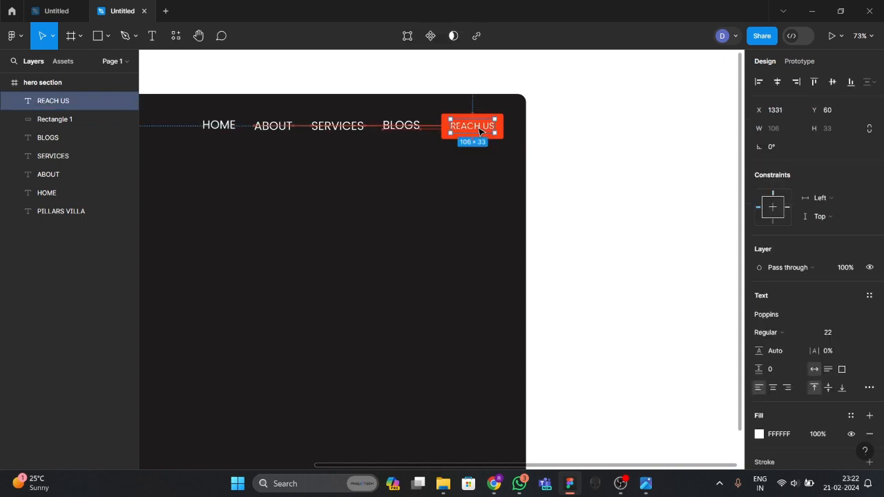
click(392, 188)
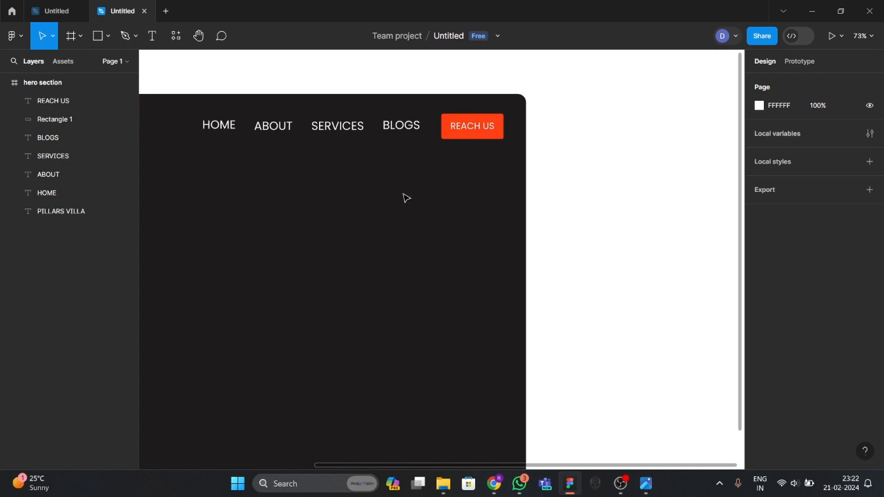
key(shift+1)
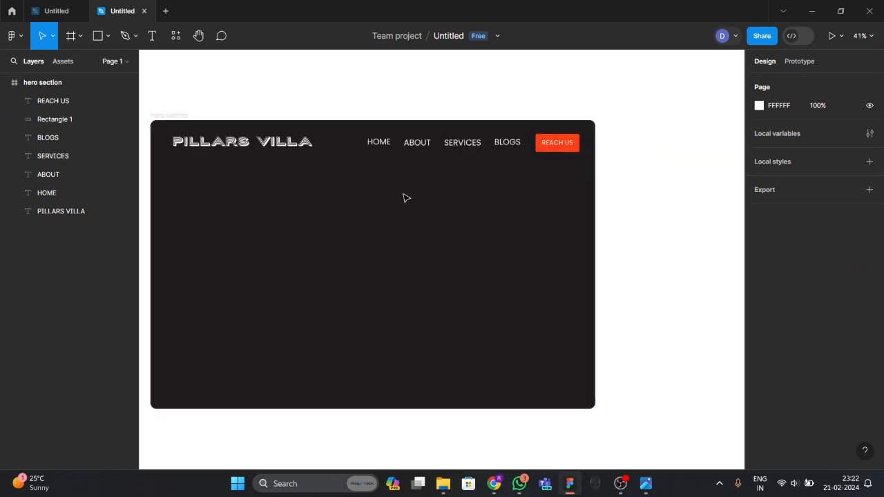
scroll(406, 197, up, 2)
scroll(406, 198, left, 1)
scroll(407, 199, down, 1)
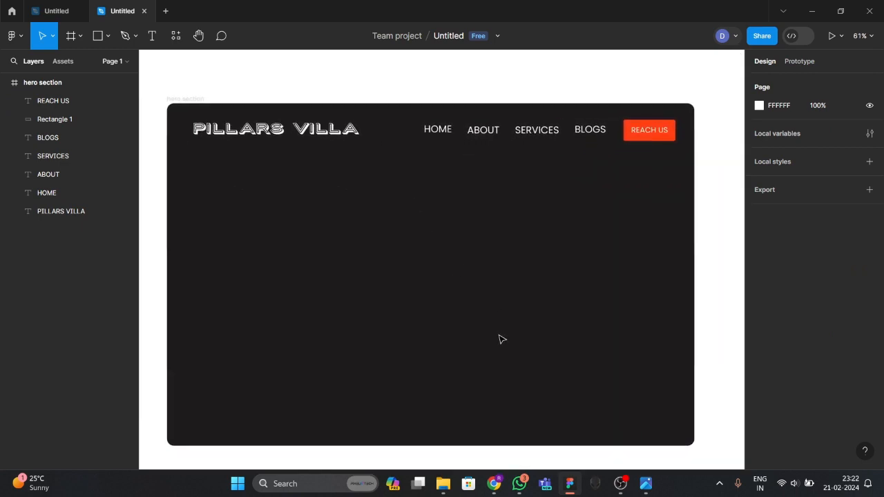
click(646, 483)
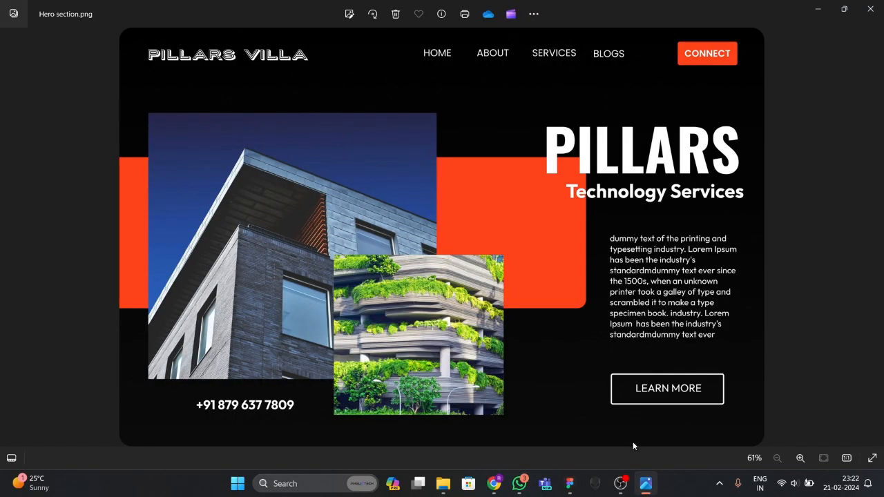
click(570, 484)
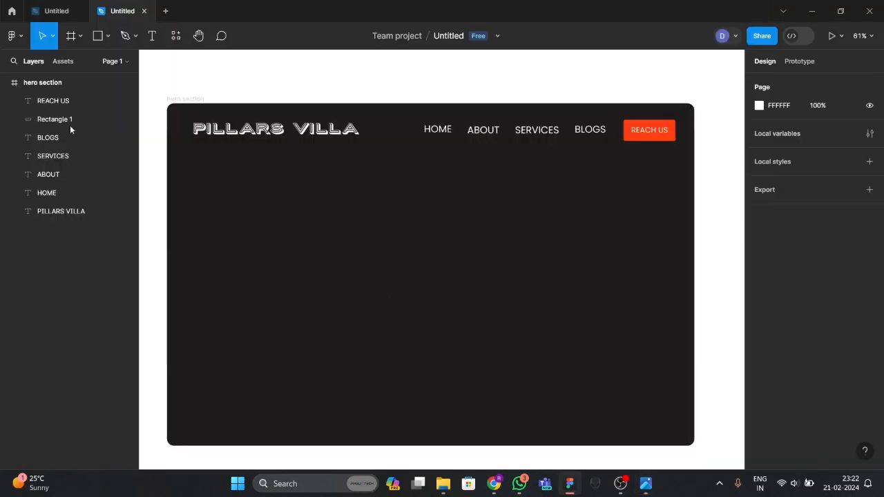
key(r)
Draw a wide rectangle from the frame's left edge and sample the button's FF3F14 fill.
click(108, 36)
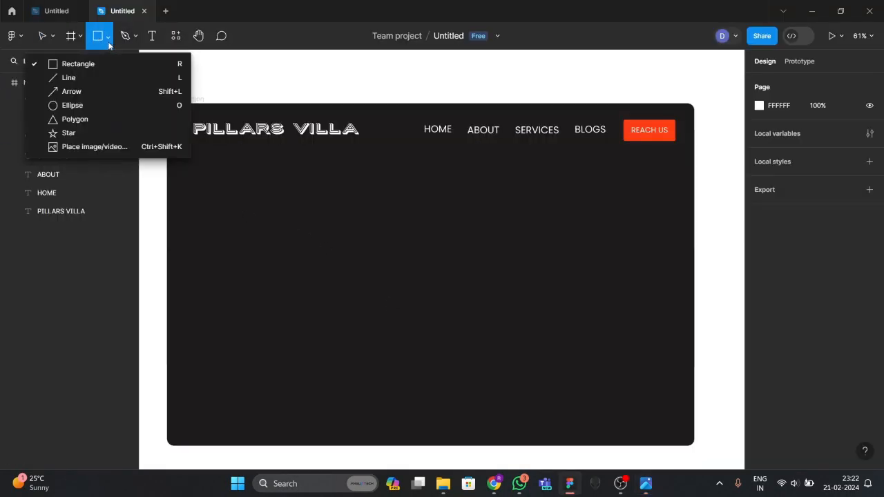
click(106, 64)
drag(168, 232, 571, 360)
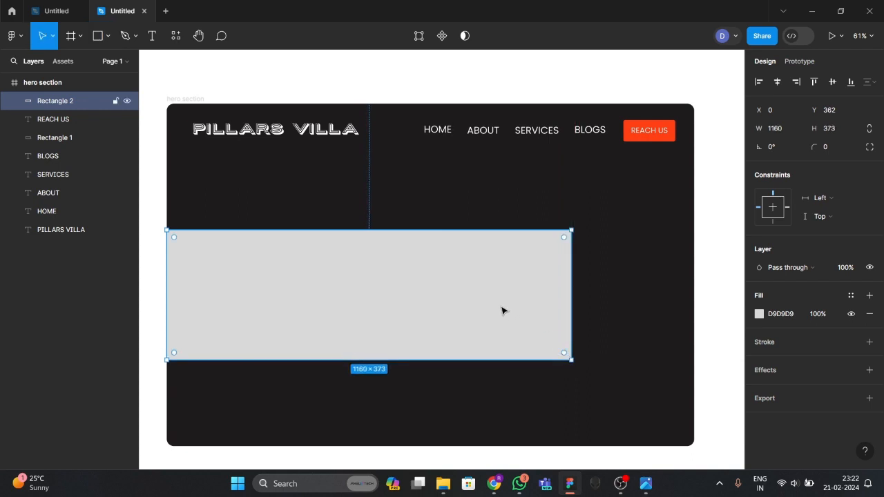
key(i)
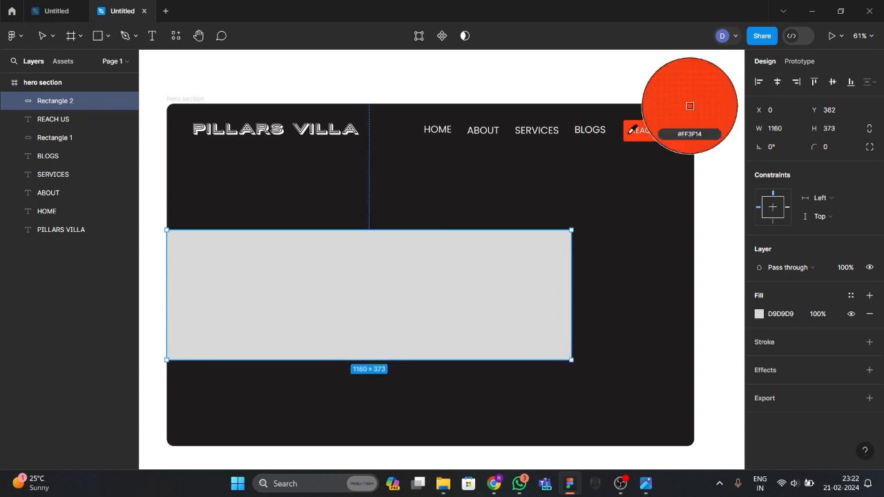
click(690, 105)
Try a corner radius of 20 on Rectangle 2, then reset it to 0.
key(Escape)
double_click(449, 288)
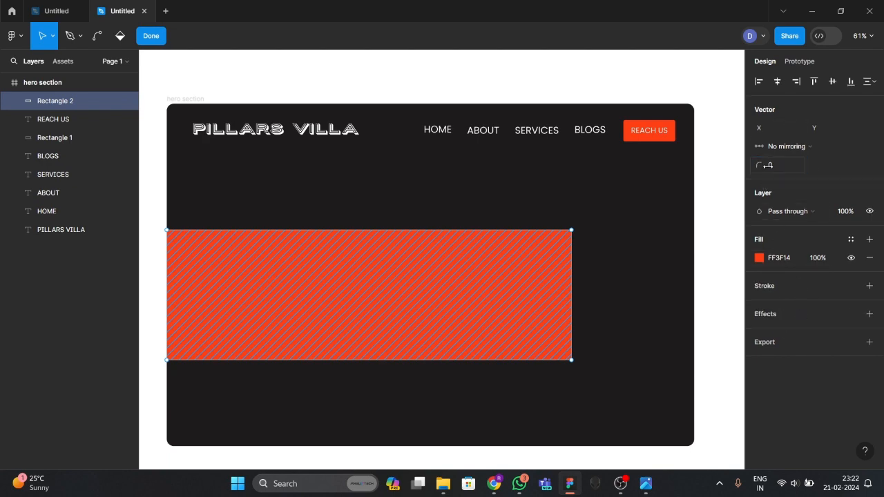
click(772, 167)
text(20)
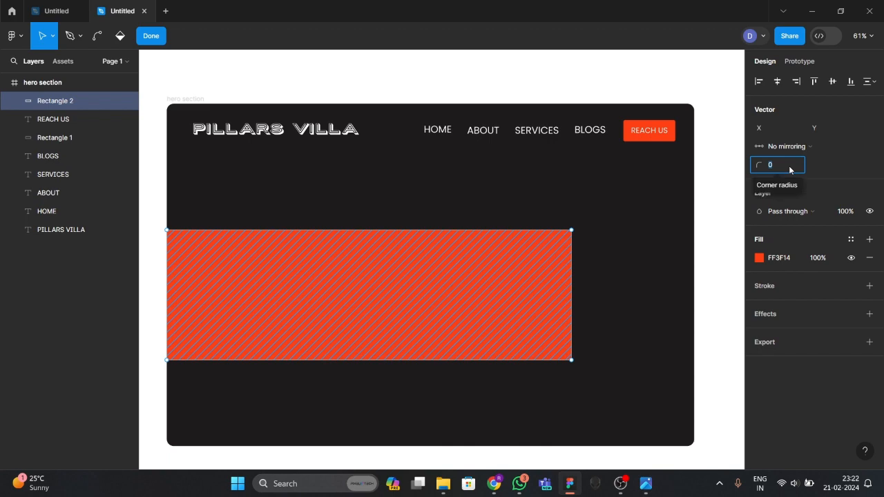
key(Return)
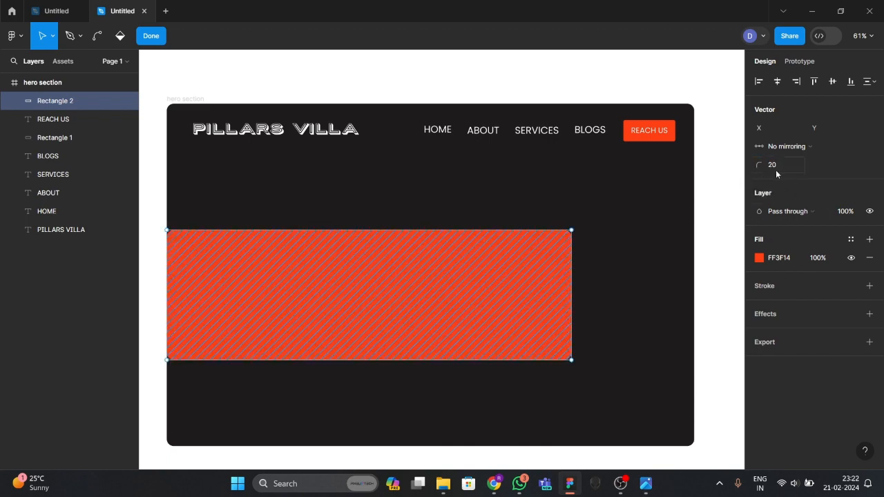
click(774, 165)
key(BackSpace)
key(Return)
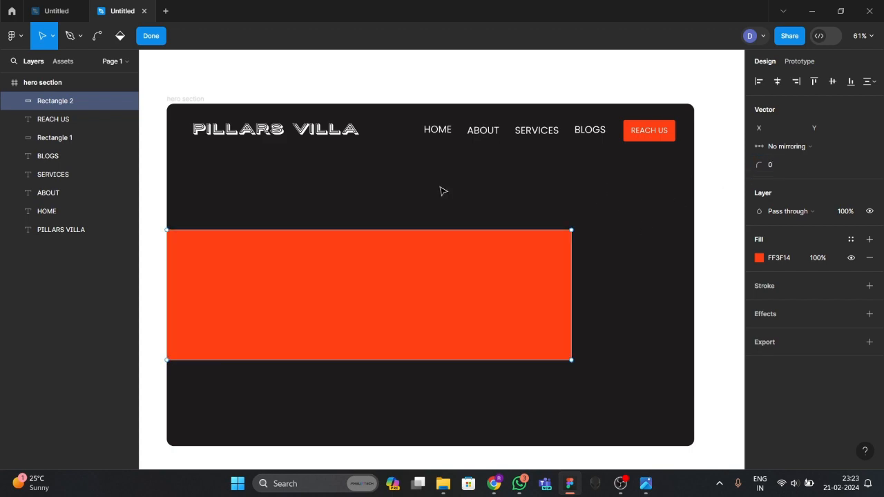
click(320, 256)
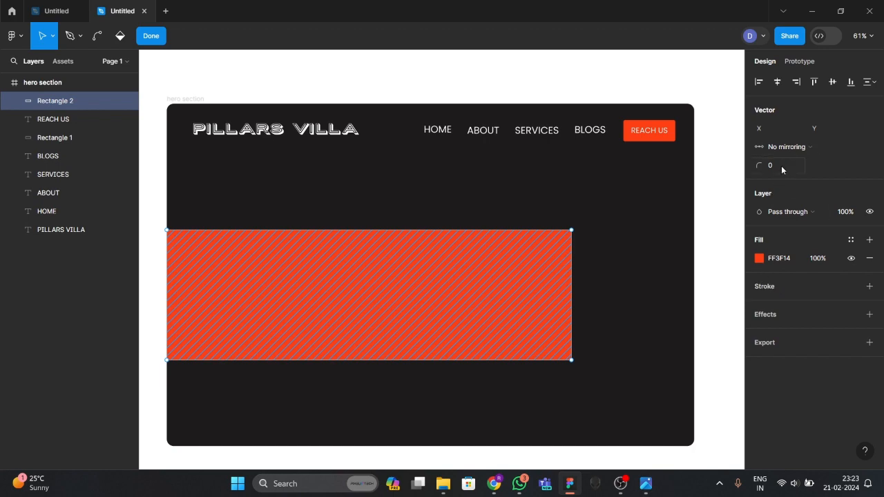
Check the Prototype tab, keep No mirroring, and compare against Hero section.png.
click(797, 62)
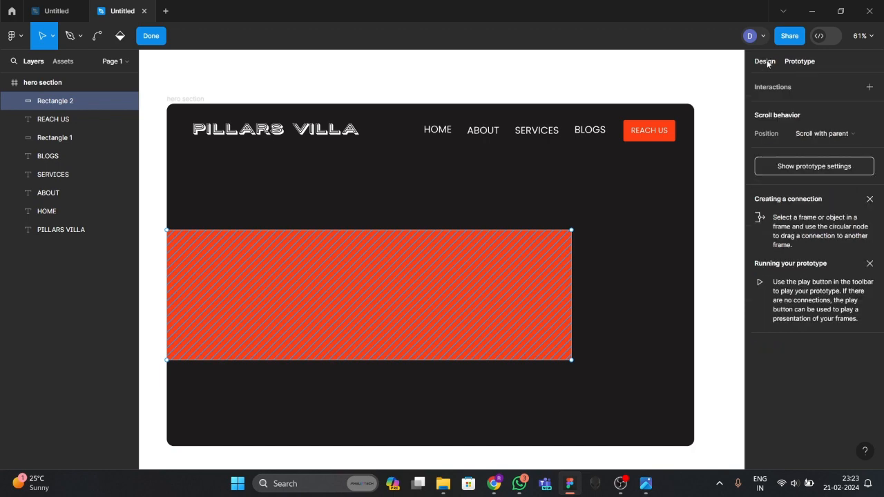
click(768, 62)
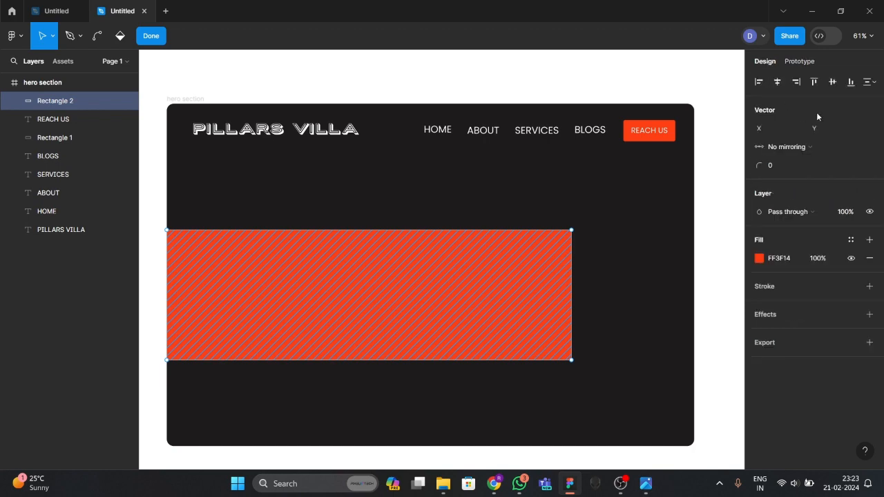
click(795, 148)
click(794, 148)
scroll(453, 385, down, 1)
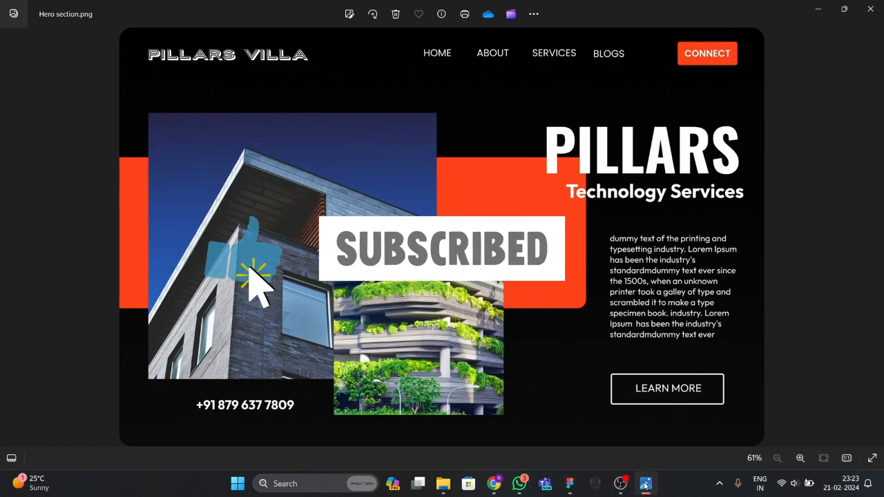
click(569, 484)
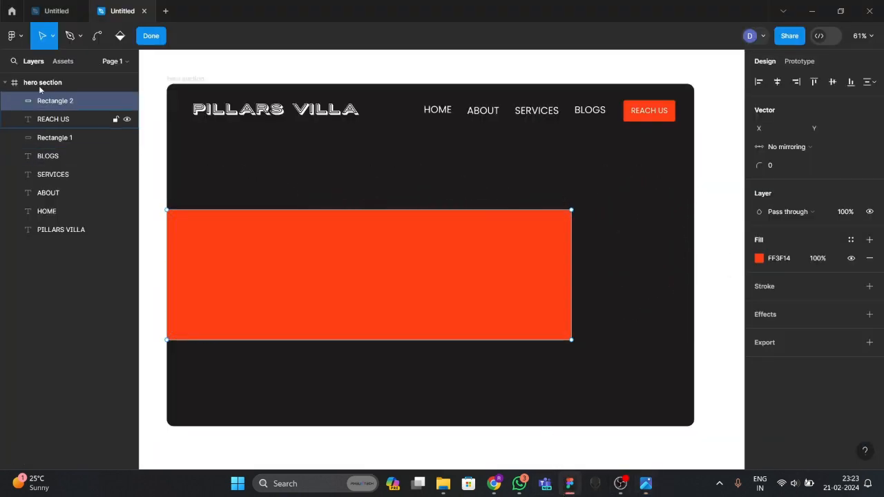
Raise the orange band's corner smoothing to about 10%.
click(155, 40)
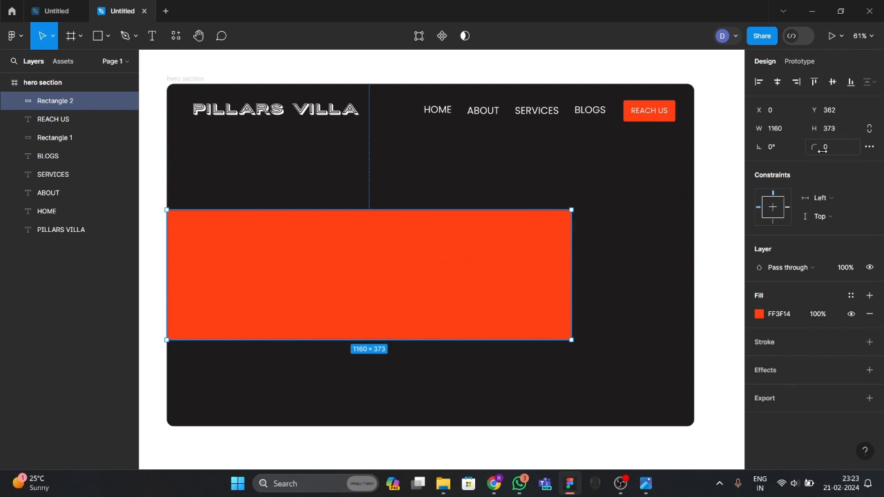
click(870, 147)
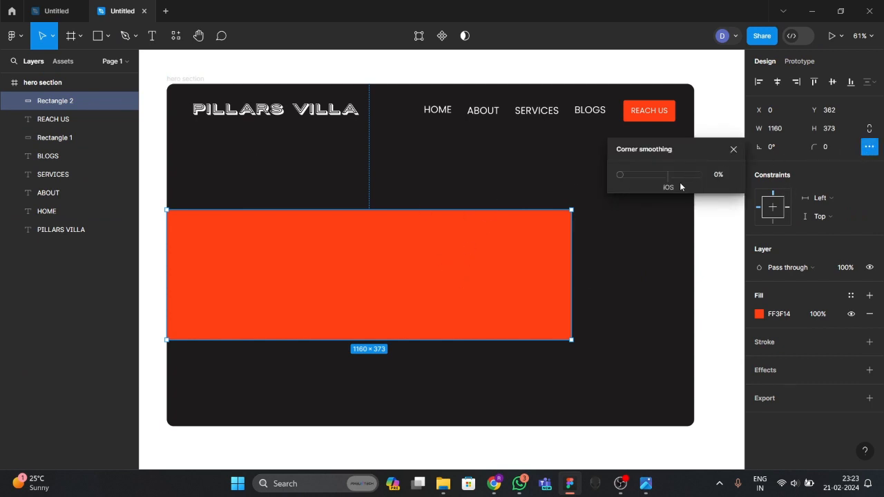
click(829, 146)
click(874, 149)
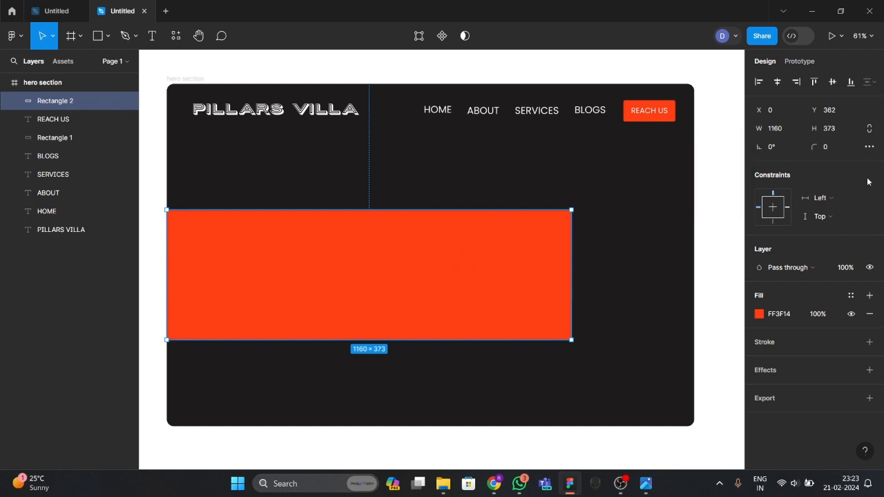
click(870, 148)
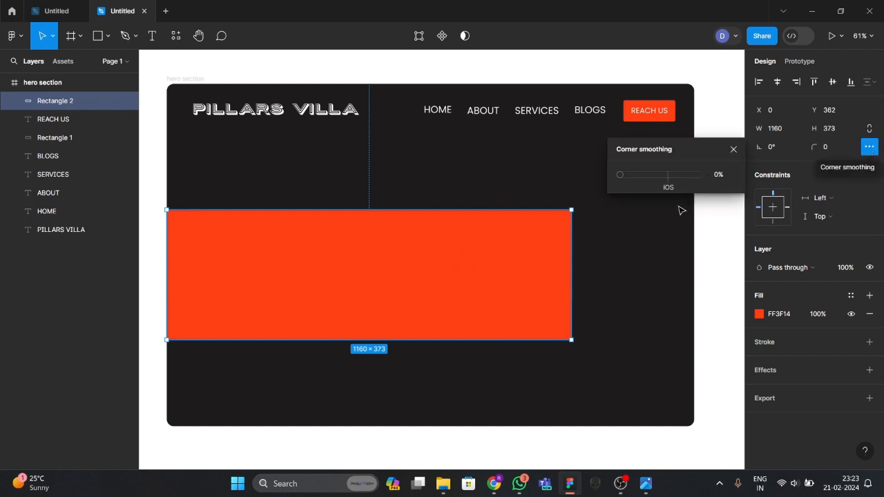
drag(622, 175, 634, 176)
click(628, 260)
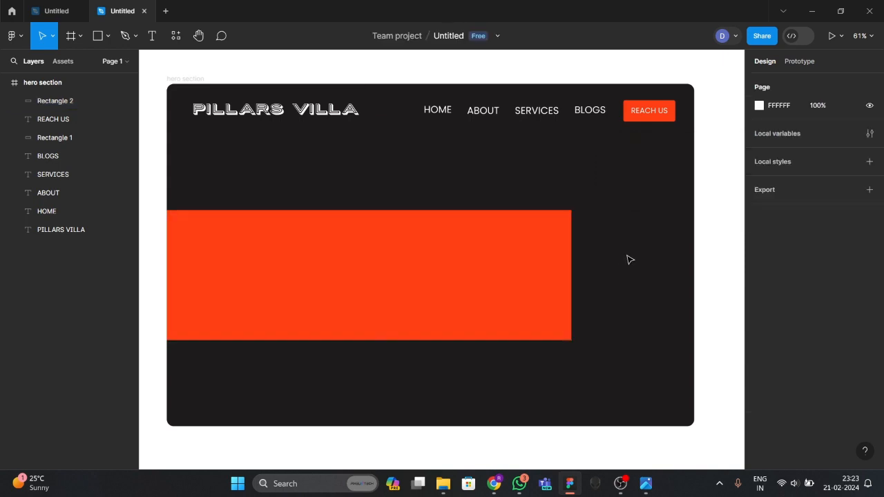
Revisit the band's corner radius and smoothing settings.
click(494, 265)
click(824, 149)
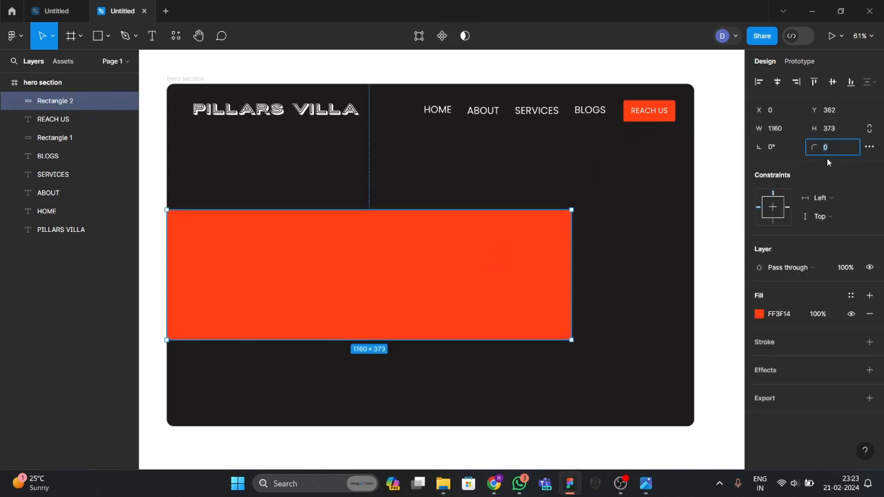
click(771, 148)
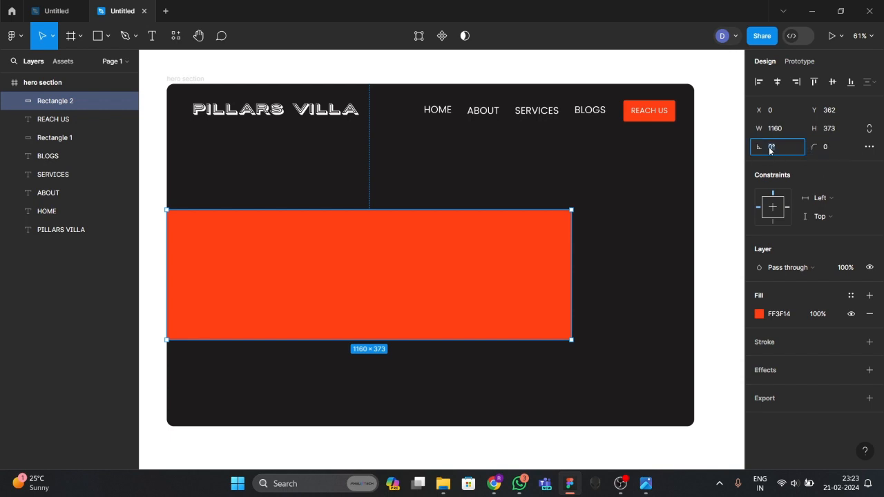
click(874, 149)
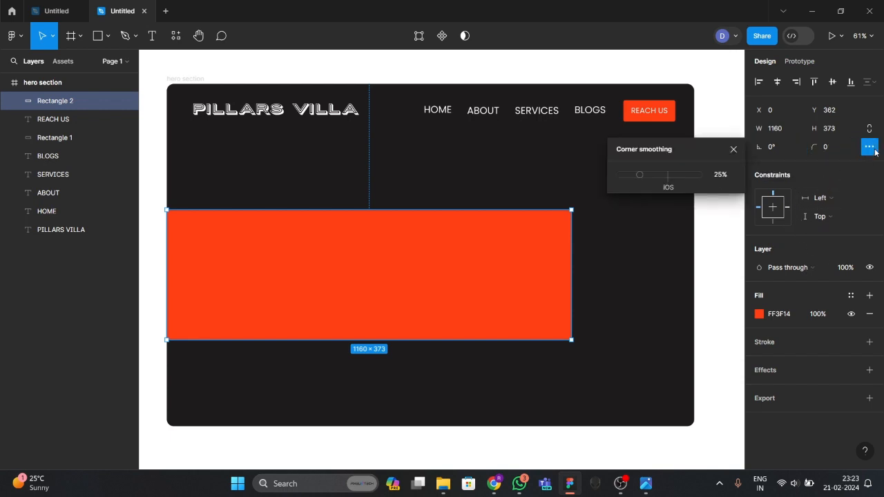
click(733, 150)
click(643, 213)
double_click(460, 290)
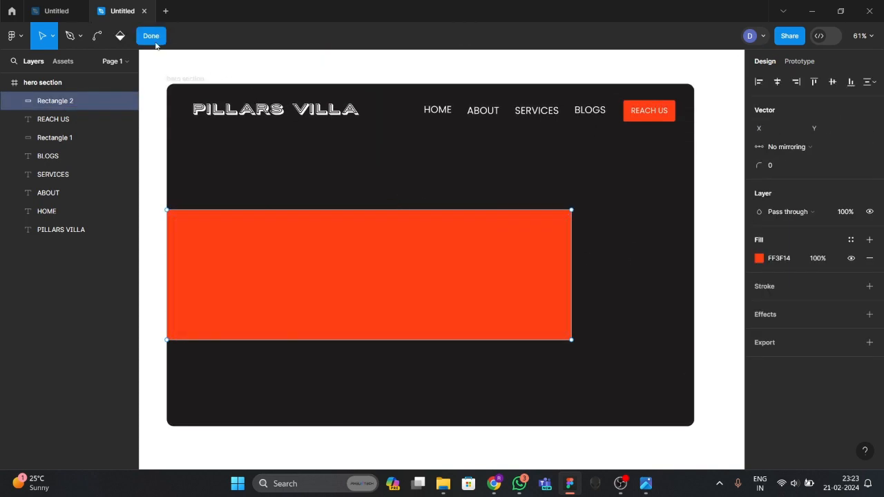
click(153, 40)
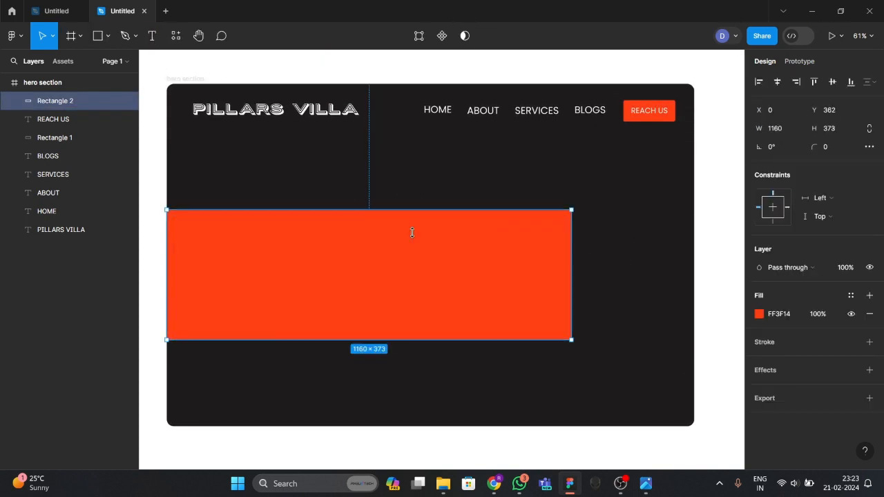
Set the band's corner radius to 5 and shift it left to X -46.
click(828, 151)
text(5)
key(Return)
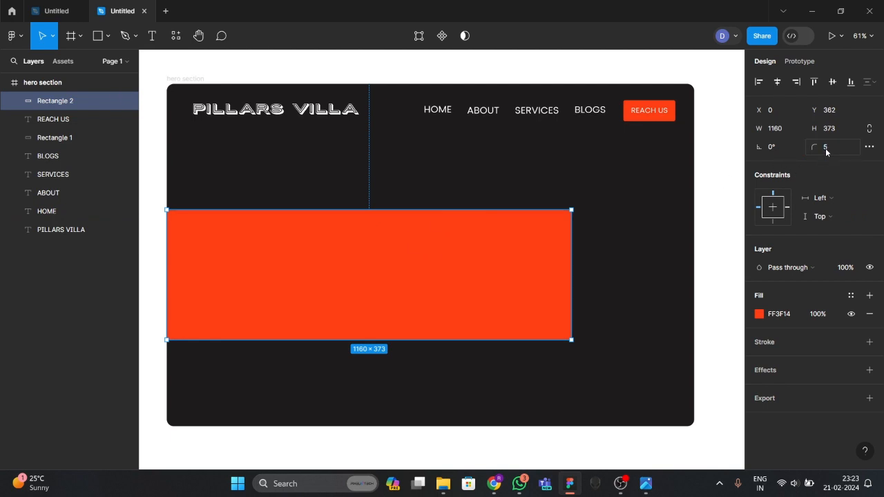
click(701, 170)
scroll(608, 261, down, 1)
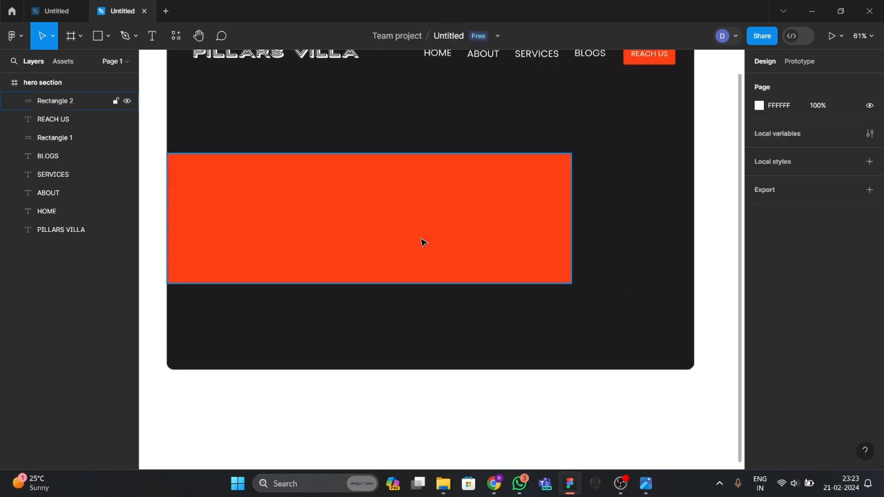
mouse_move(431, 237)
mouse_down()
mouse_move(408, 237)
mouse_move(419, 239)
mouse_up()
click(488, 341)
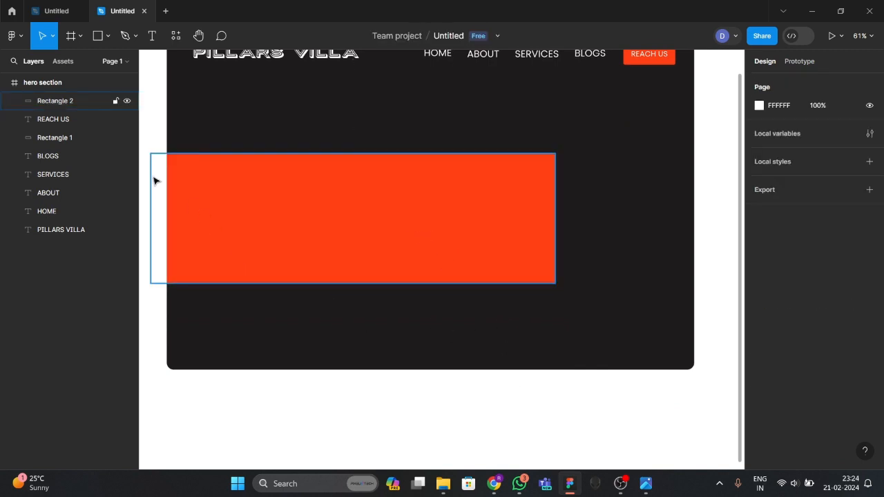
Draw a large rectangle over the orange band and shift it left and up.
click(104, 42)
click(108, 36)
click(75, 63)
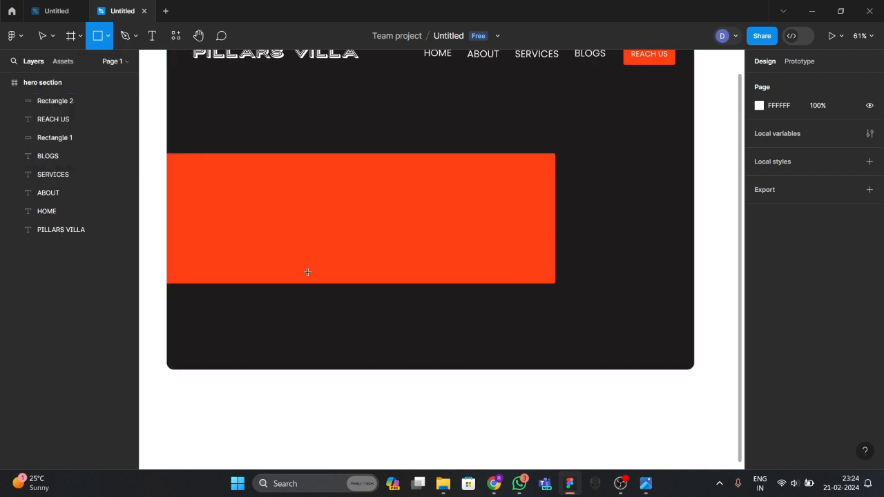
scroll(242, 157, up, 1)
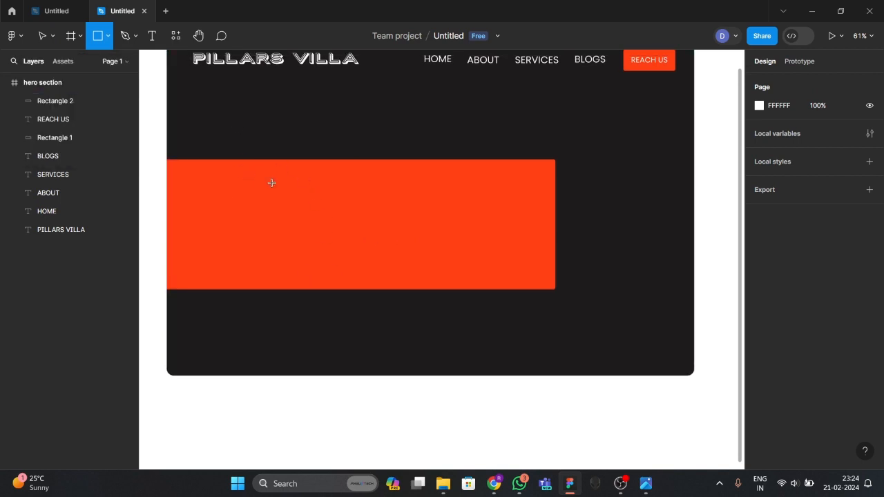
scroll(267, 181, down, 2)
scroll(267, 181, up, 2)
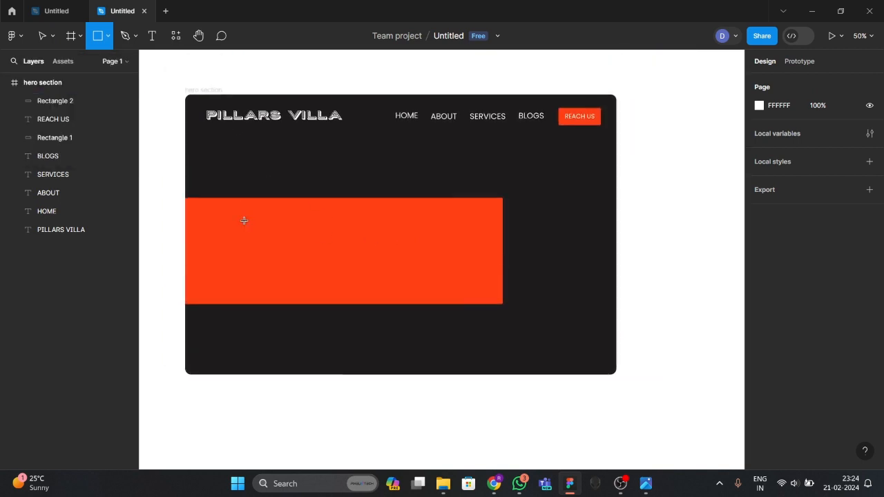
drag(241, 173, 427, 345)
key(v)
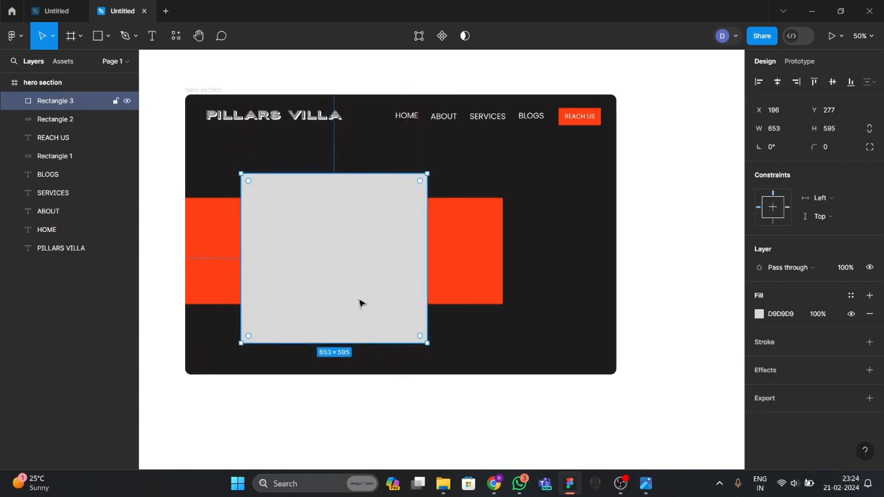
drag(361, 302, 330, 293)
Check the reference design, then fill the 653×595 rectangle with the blue-sky building photo.
click(646, 483)
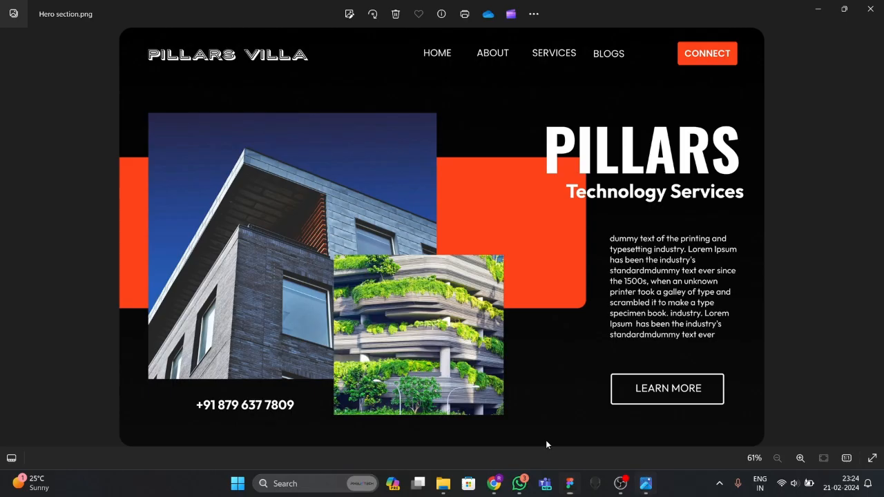
click(570, 484)
click(107, 36)
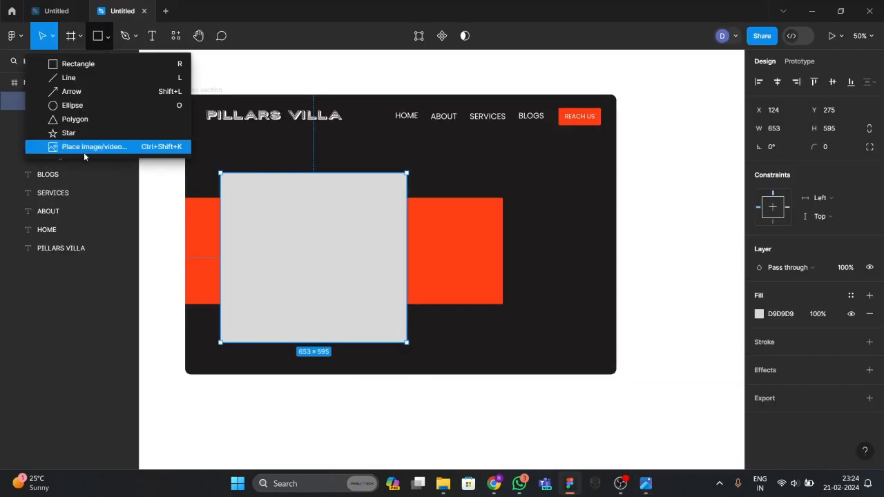
click(84, 148)
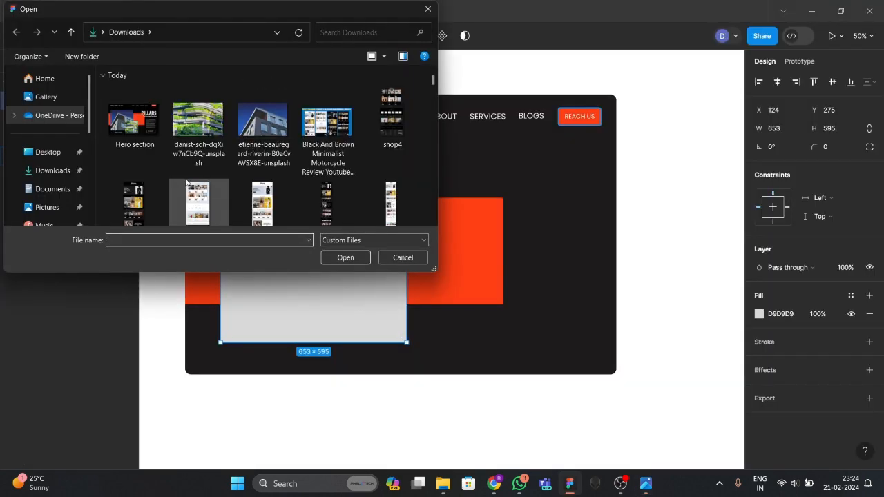
click(271, 139)
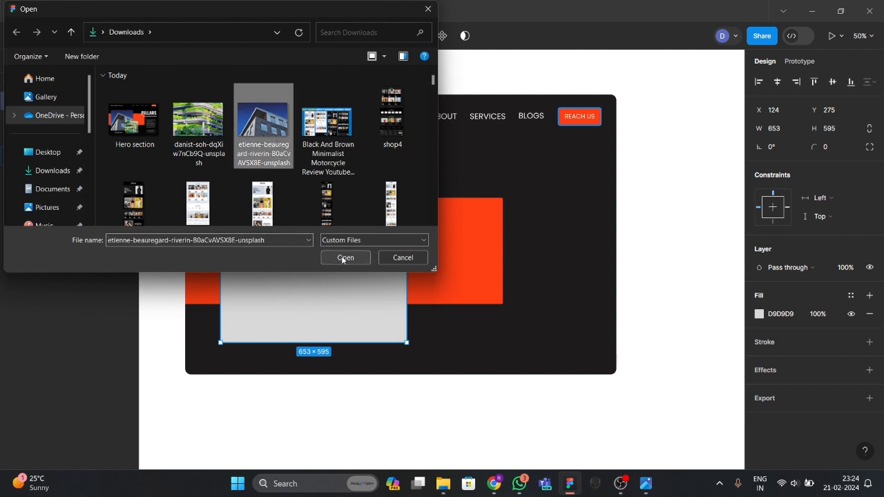
click(341, 257)
click(325, 262)
click(464, 319)
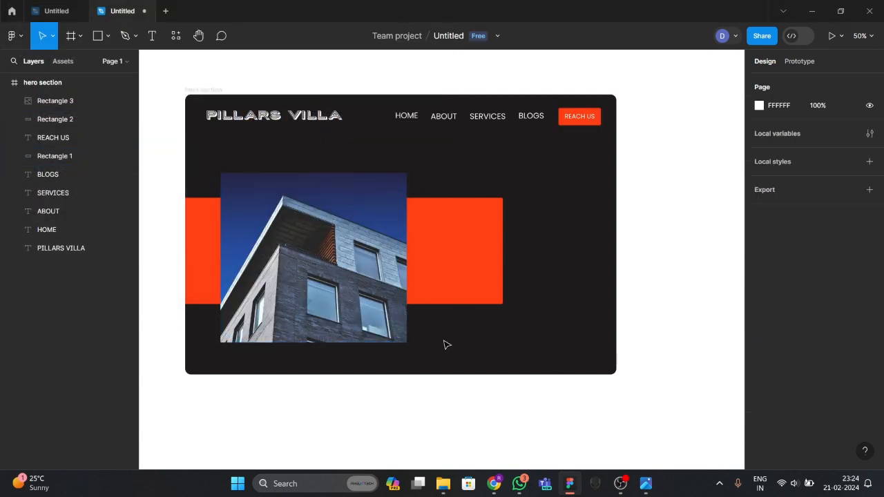
click(107, 37)
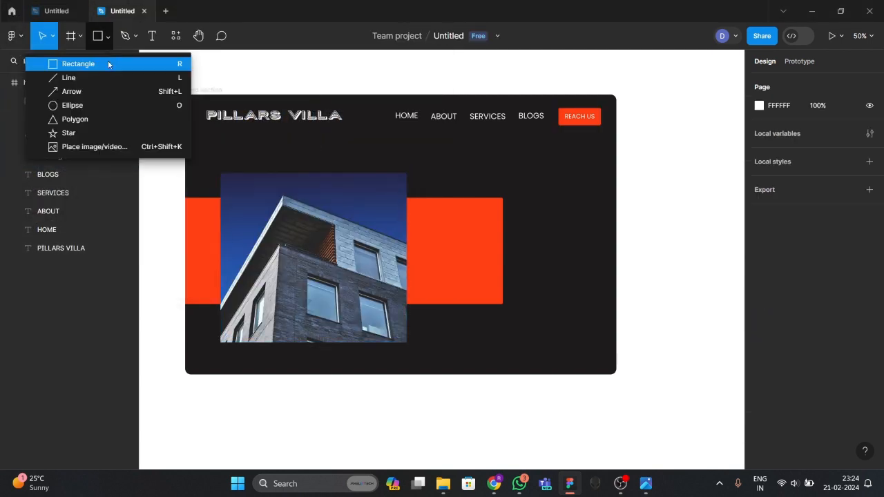
Draw a smaller rectangle overlapping the photo's lower right and nudge it up slightly.
click(108, 64)
drag(373, 274, 473, 357)
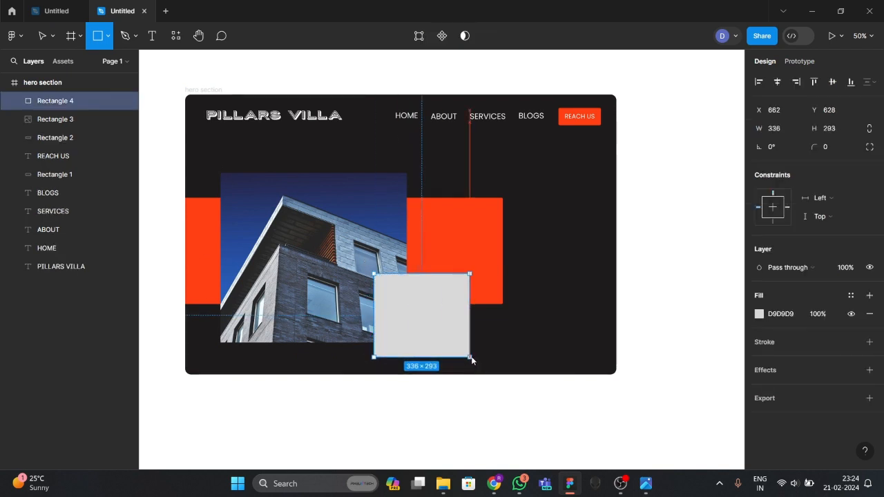
drag(427, 319, 427, 317)
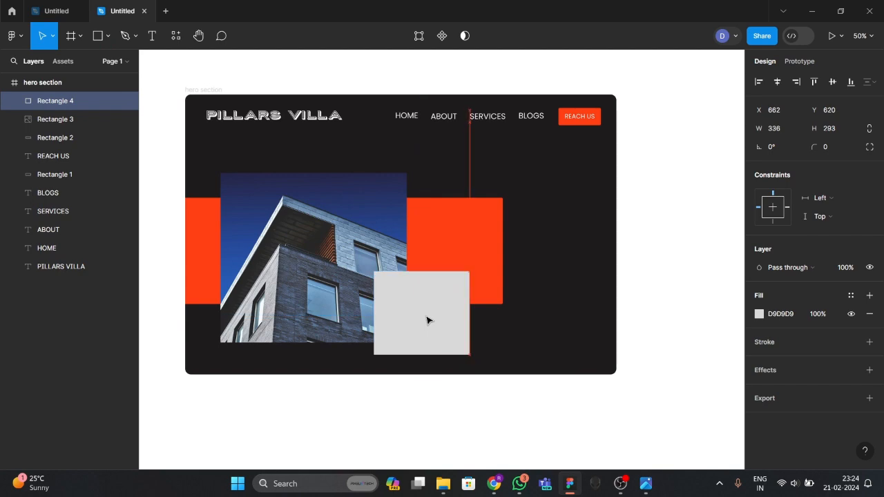
click(645, 492)
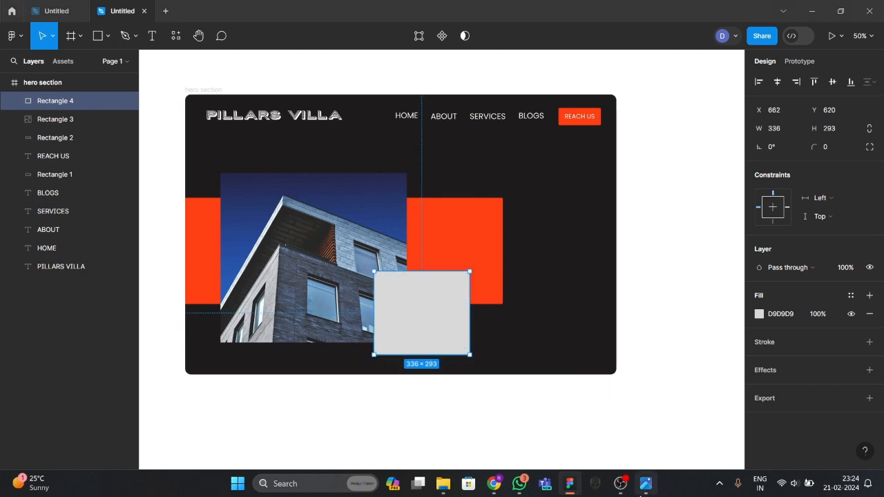
click(643, 493)
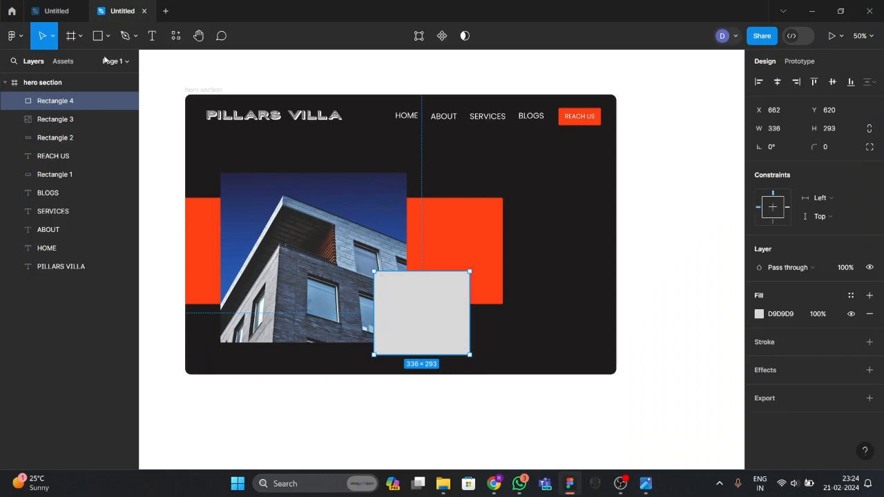
Place the danist-soh greenery building photo from Downloads into the grey rectangle.
click(108, 36)
click(111, 148)
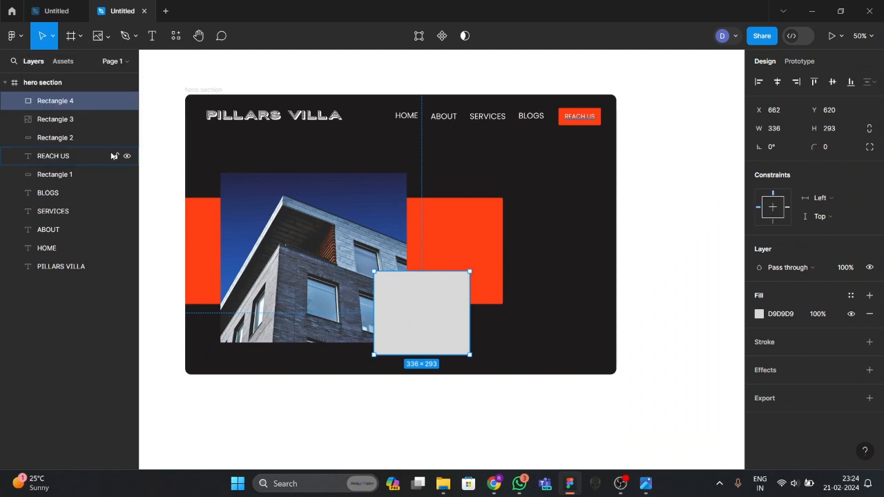
click(141, 125)
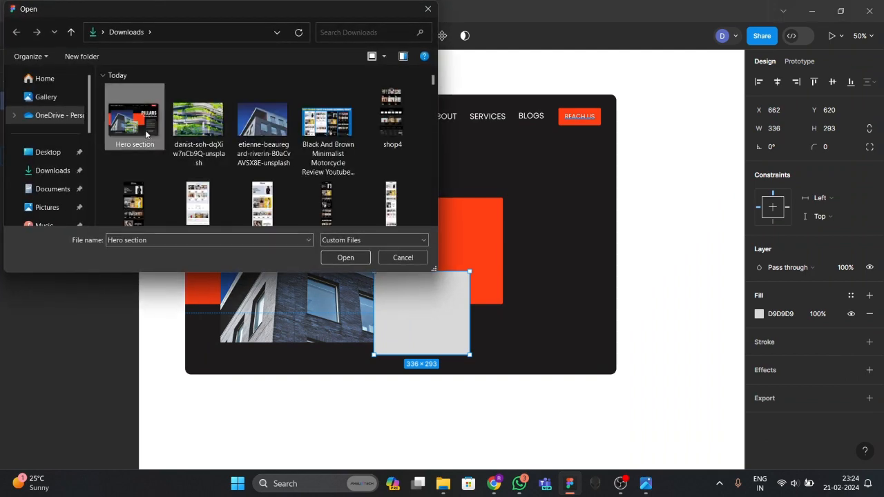
double_click(201, 127)
click(421, 312)
Give both building photos a corner radius of 10.
click(546, 326)
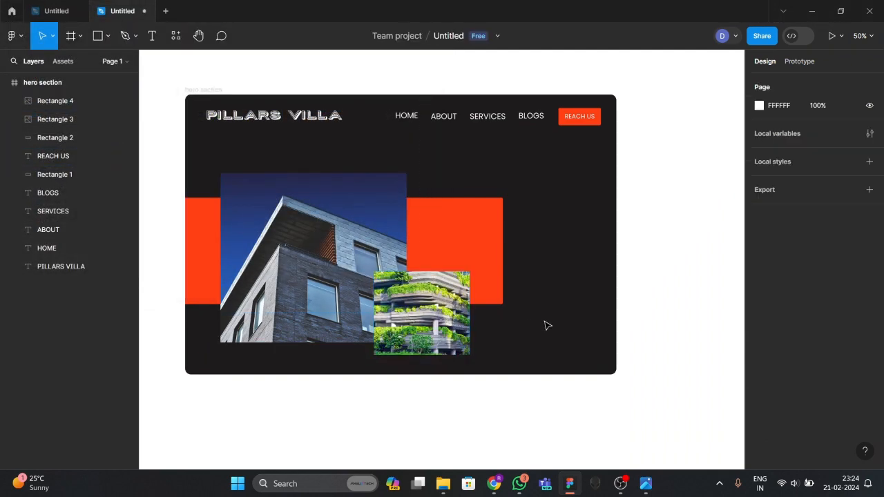
click(384, 255)
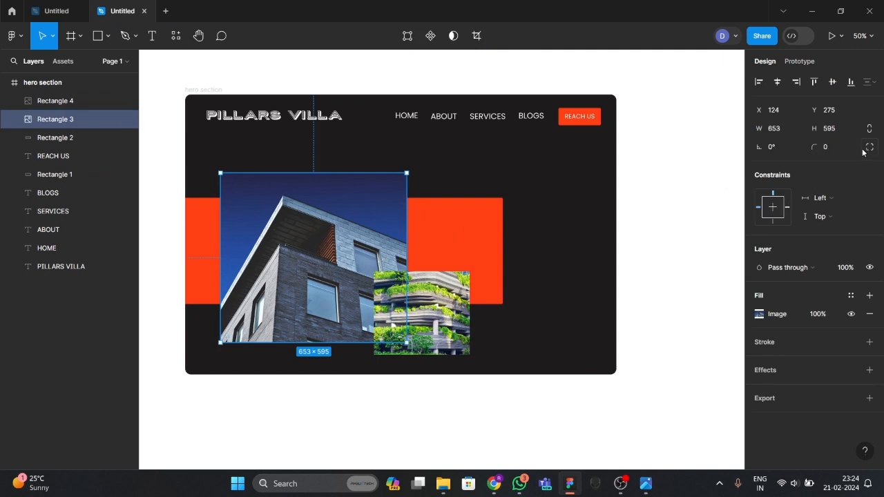
click(525, 201)
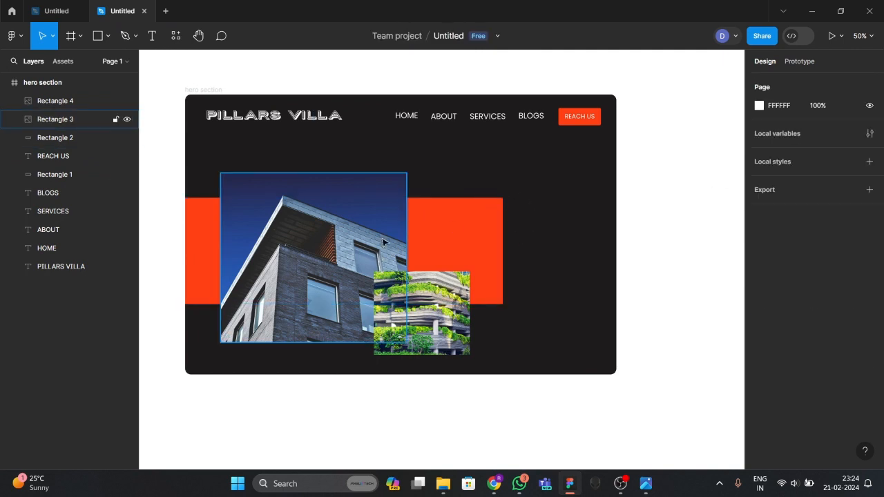
click(358, 237)
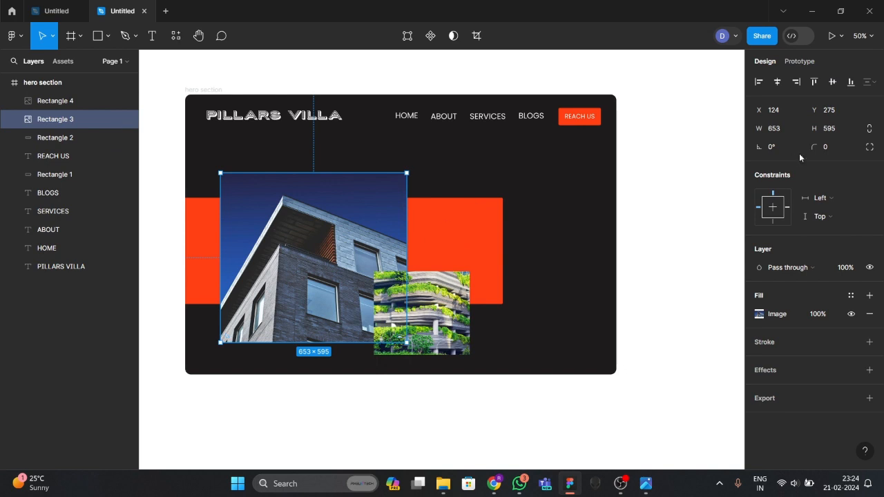
click(871, 149)
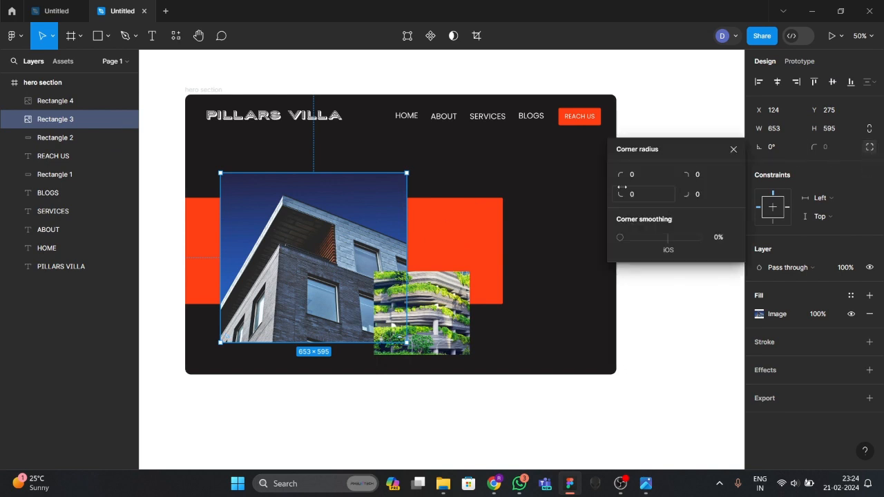
click(869, 149)
click(829, 147)
text(10)
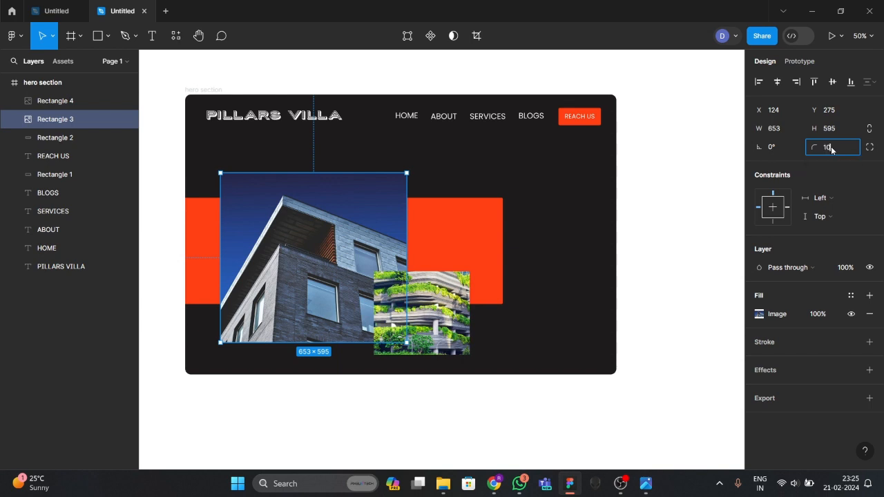
click(531, 191)
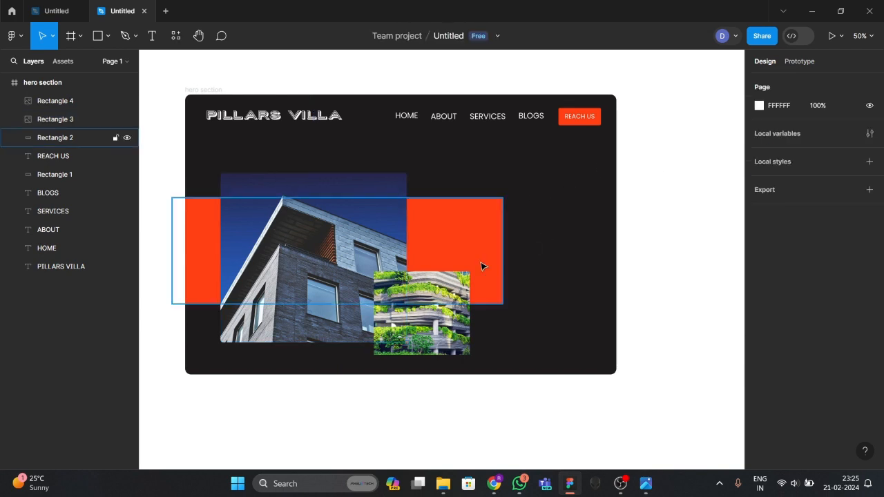
click(446, 304)
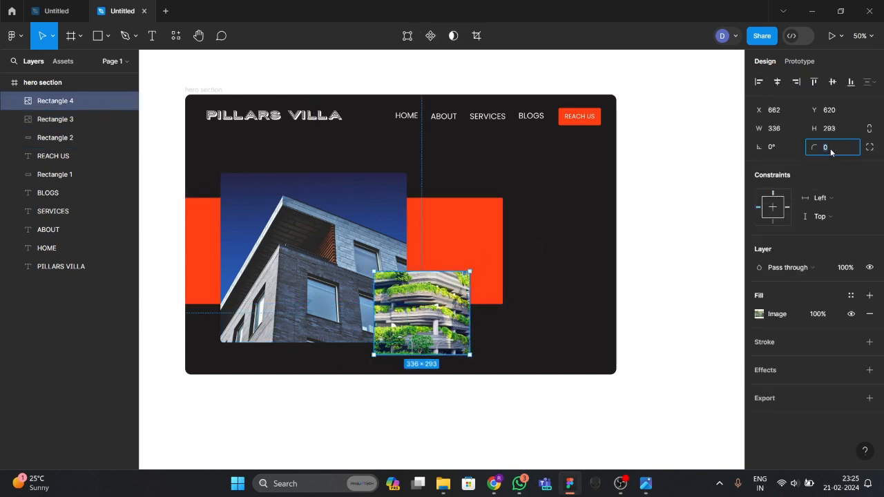
click(553, 219)
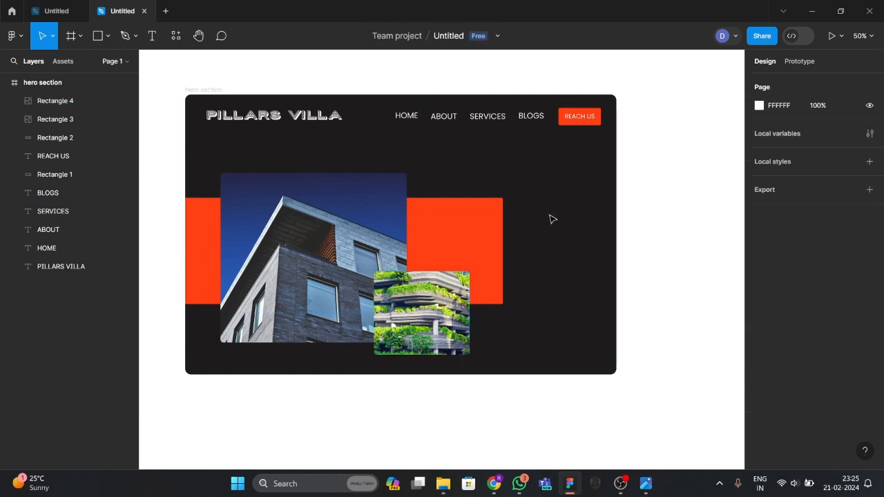
Nudge both photos slightly to align them and compare with the reference design.
scroll(550, 300, down, 1)
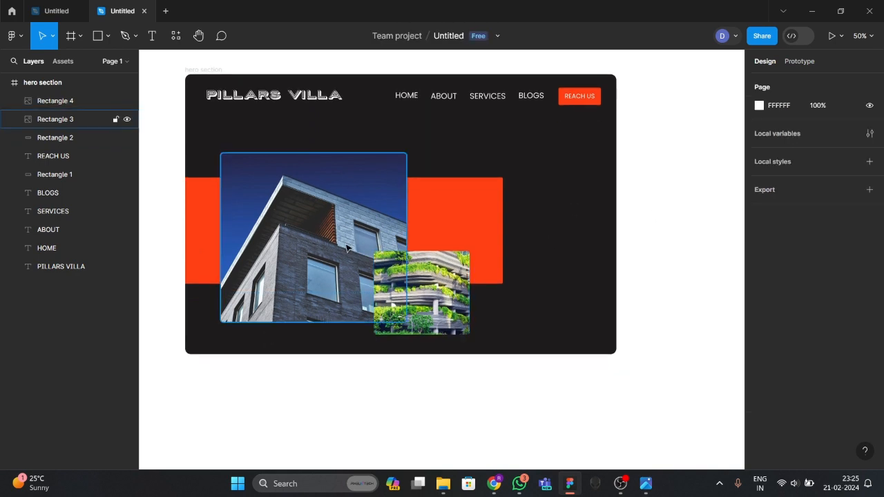
drag(347, 249, 340, 243)
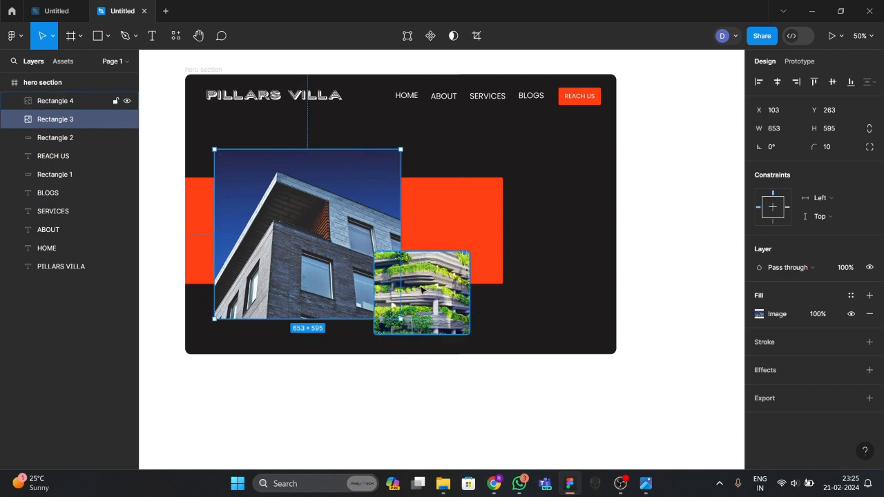
drag(423, 292, 422, 291)
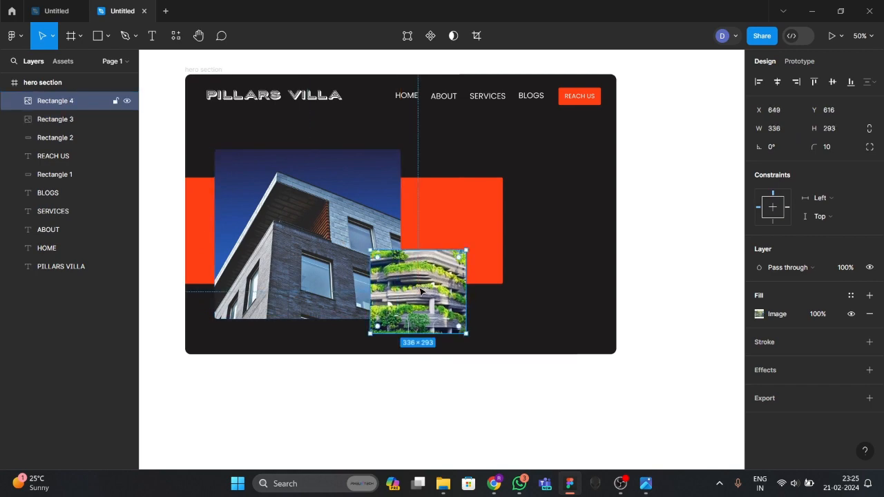
click(522, 297)
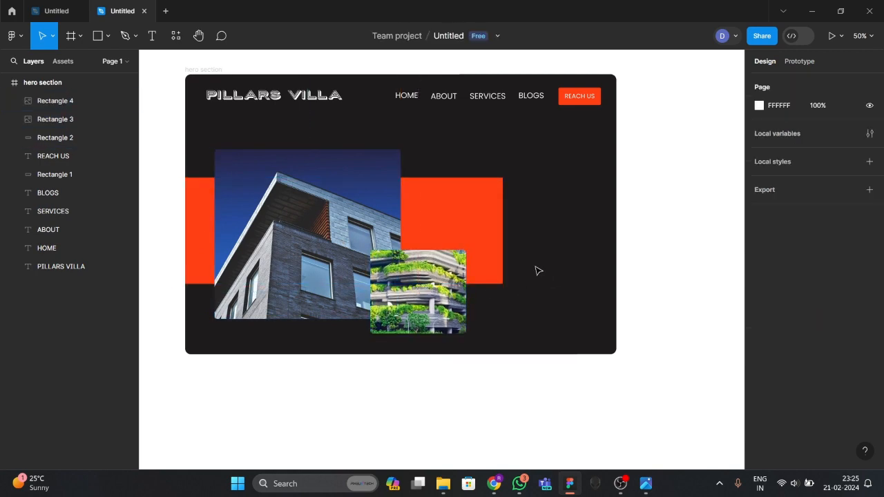
click(646, 483)
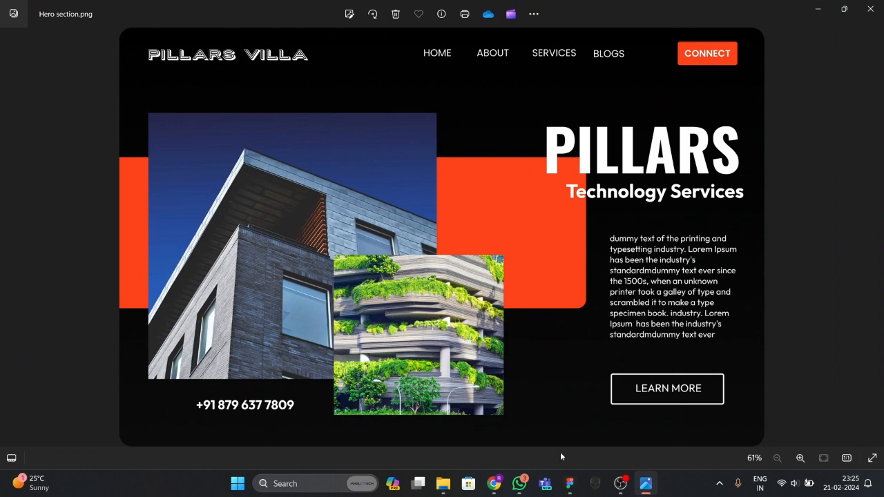
click(570, 483)
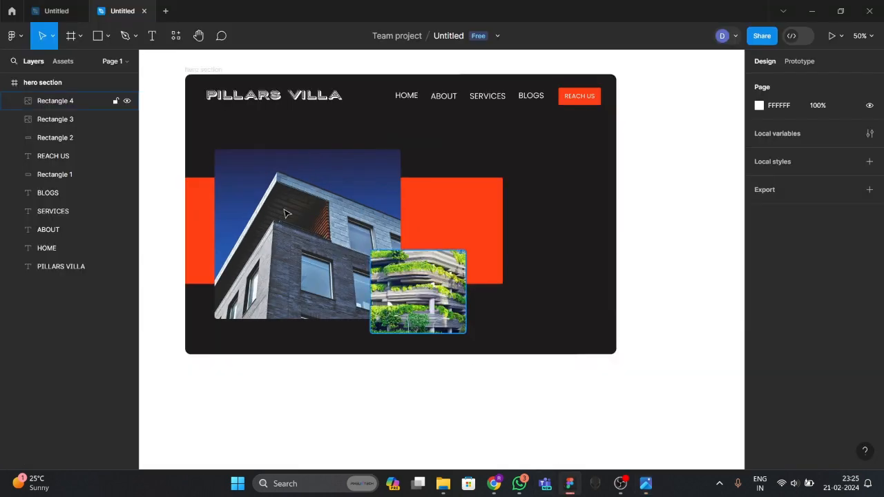
Add a 'PILLARS' text heading to the right of the photos.
click(152, 38)
click(474, 154)
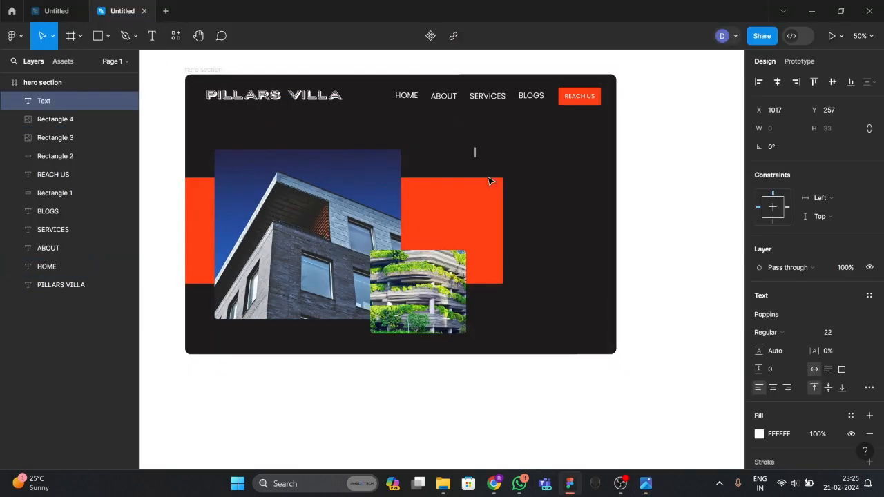
text(PIL)
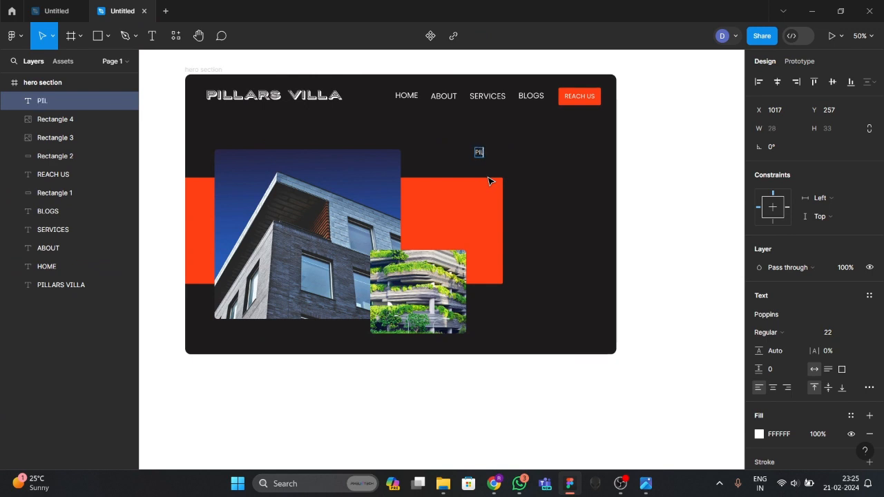
text(LARS)
key(Escape)
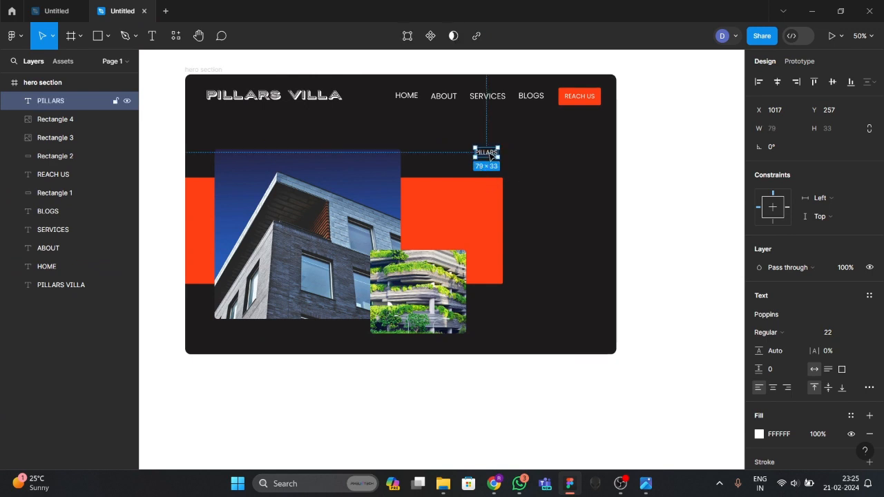
double_click(491, 153)
key(Escape)
Try font sizes 40 and then 60 on the PILLARS heading.
click(829, 333)
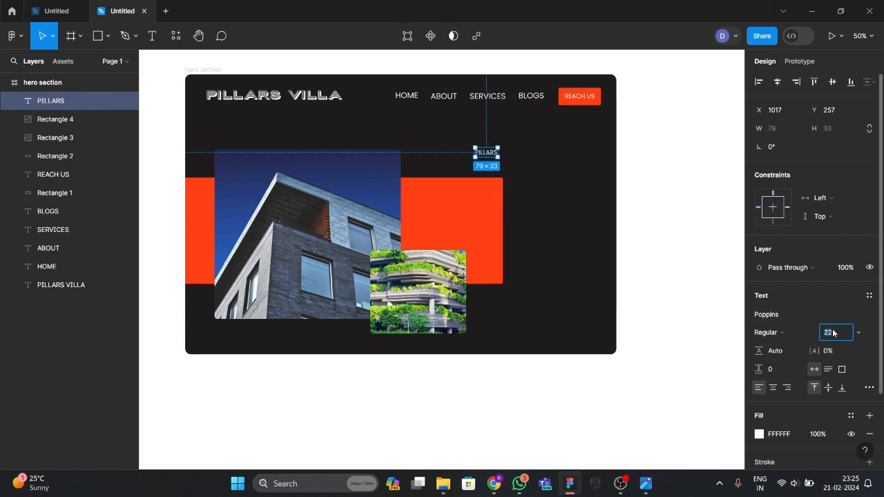
key(Return)
key(Delete)
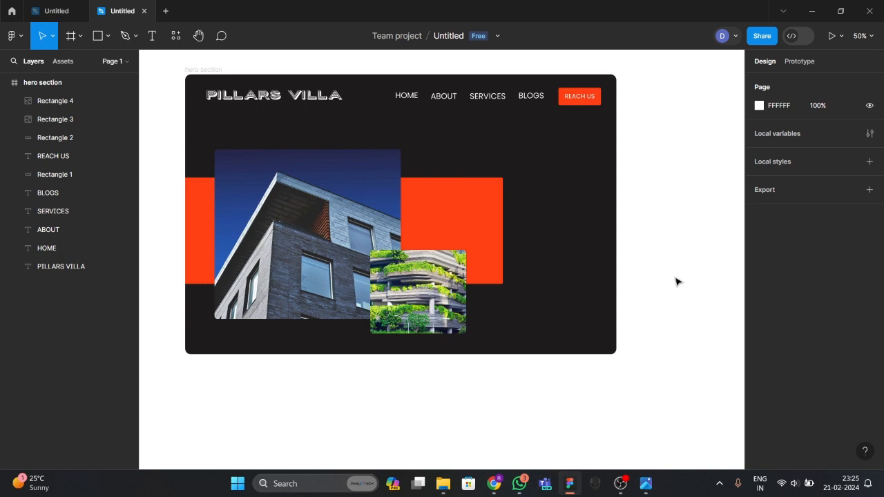
key(ctrl+z)
click(642, 219)
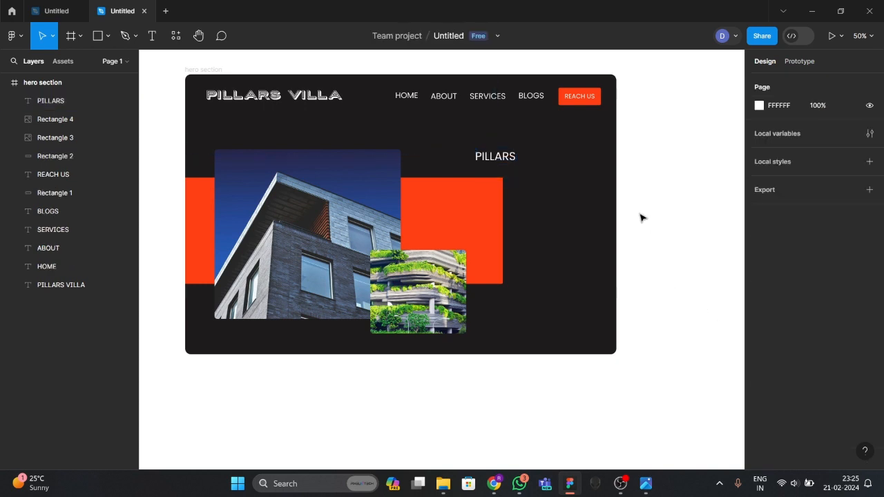
click(511, 160)
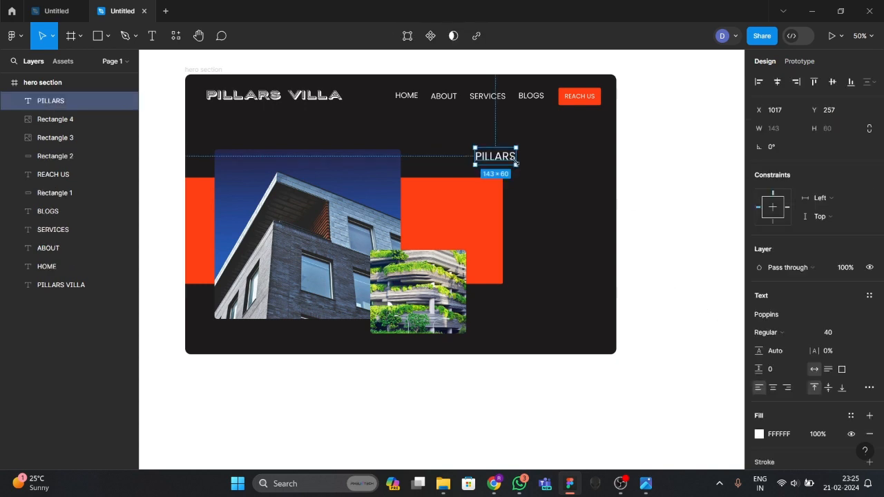
click(519, 166)
click(512, 161)
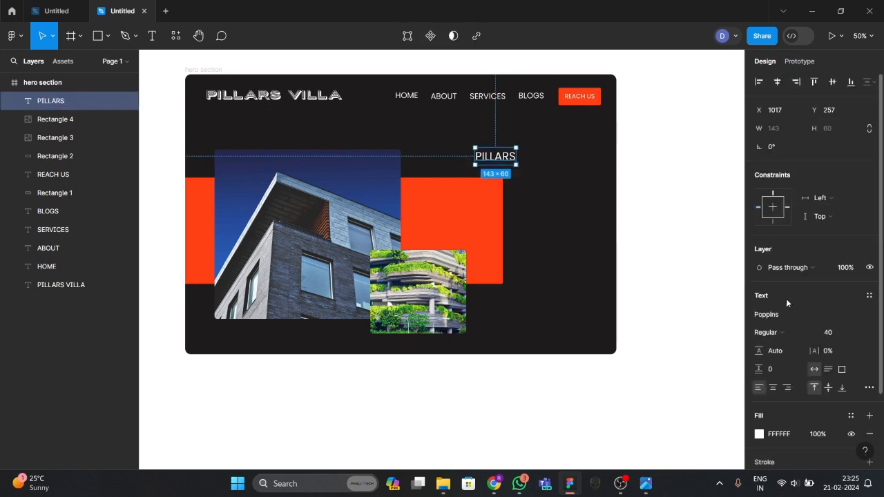
click(828, 334)
text(60)
key(Return)
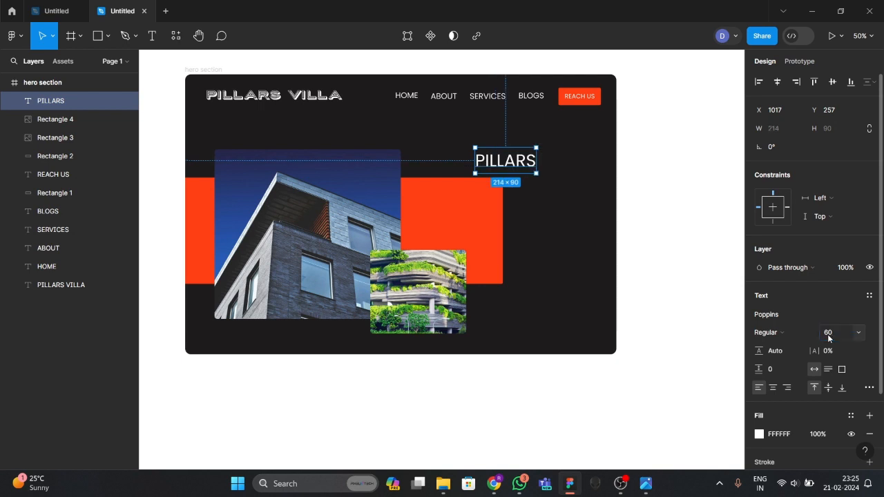
key(Delete)
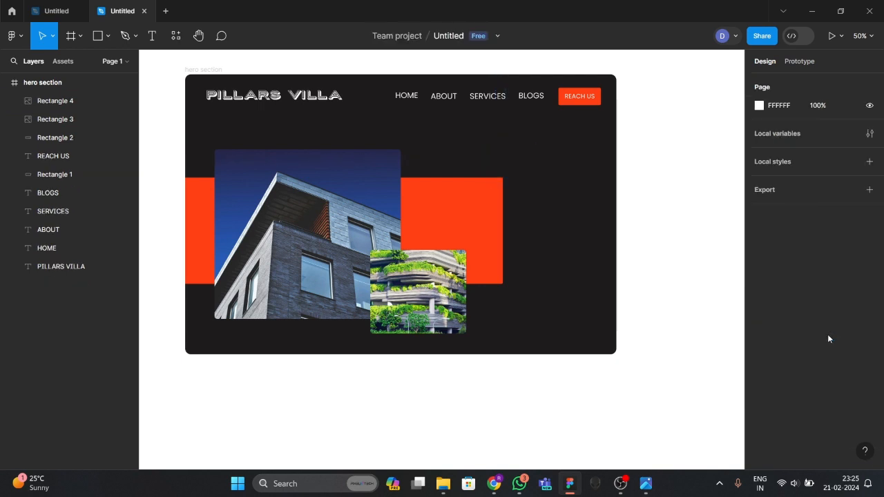
key(ctrl+z)
Enlarge PILLARS through 100 and 120 to size 140 and shift it left and up.
click(708, 306)
click(528, 173)
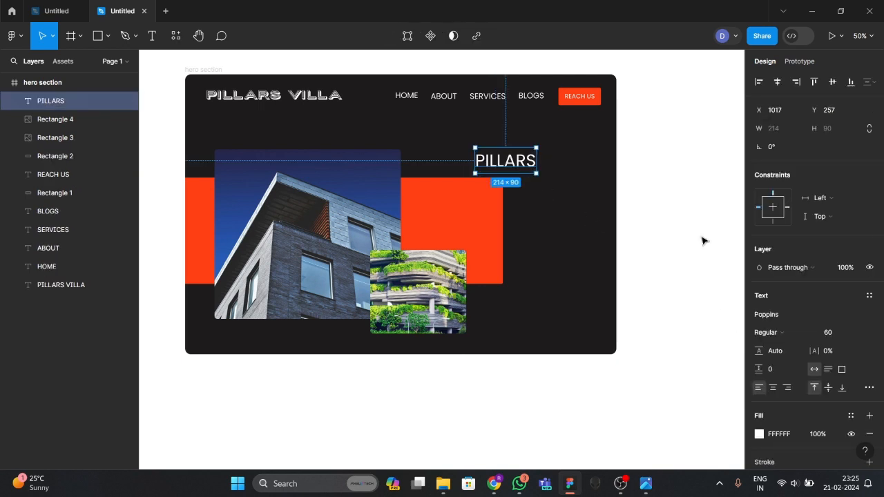
click(838, 334)
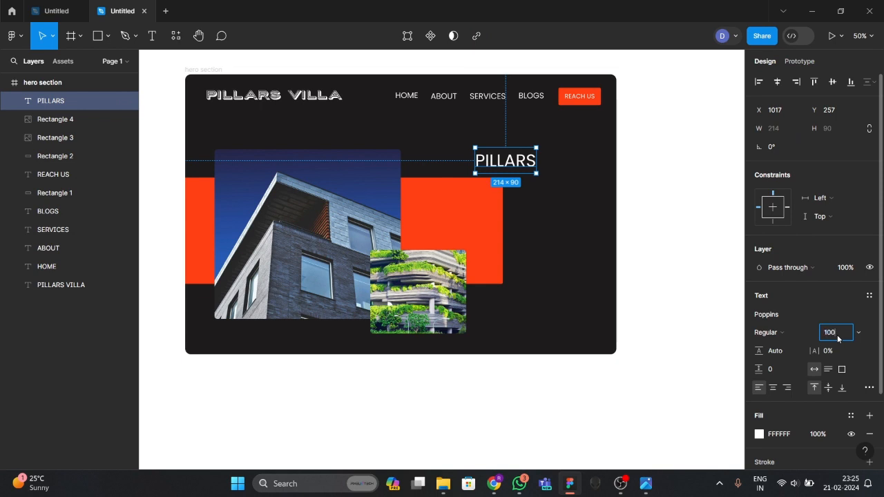
key(Return)
click(838, 337)
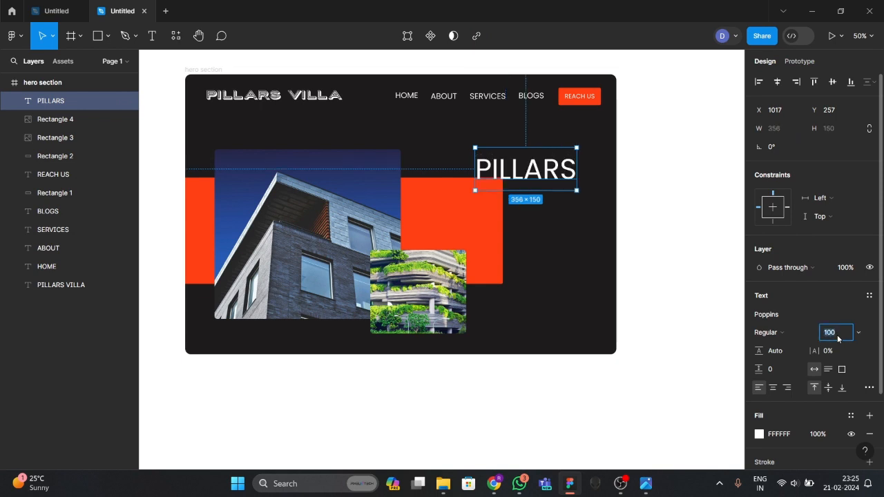
key(Return)
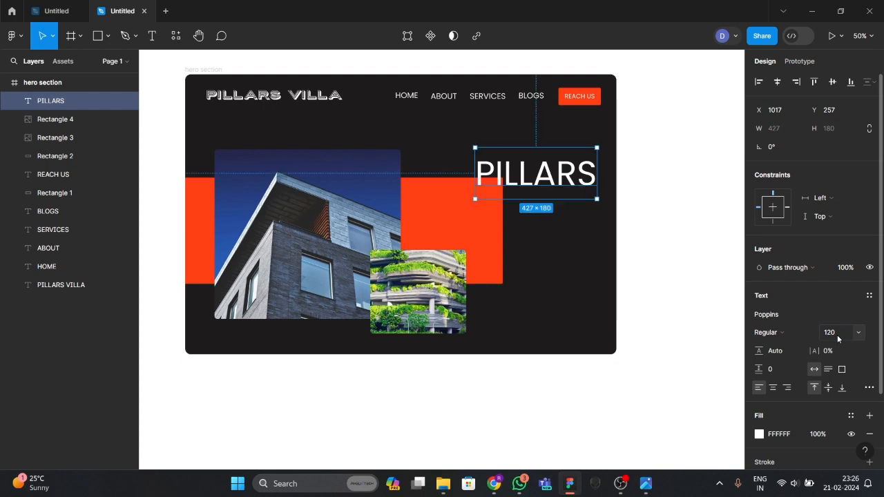
click(834, 335)
key(Return)
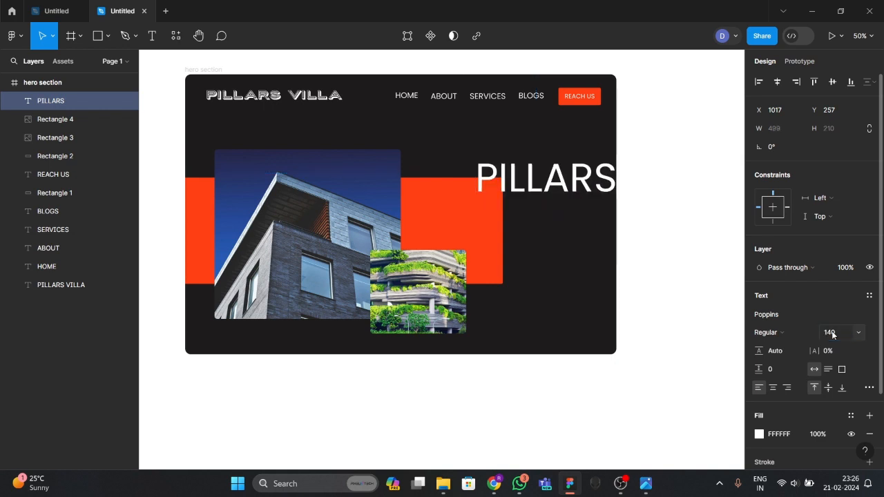
drag(555, 188, 537, 178)
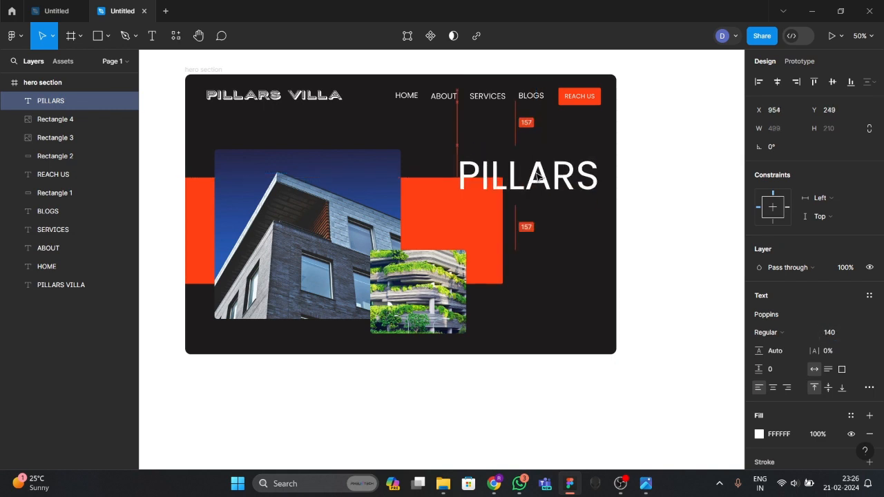
Set PILLARS to Oswald Bold, nudge it into place, and compare with the reference.
double_click(536, 178)
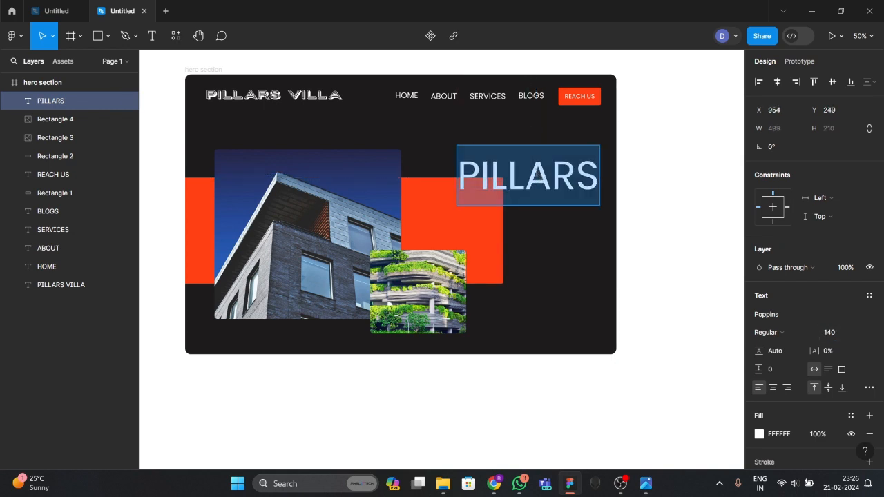
click(786, 321)
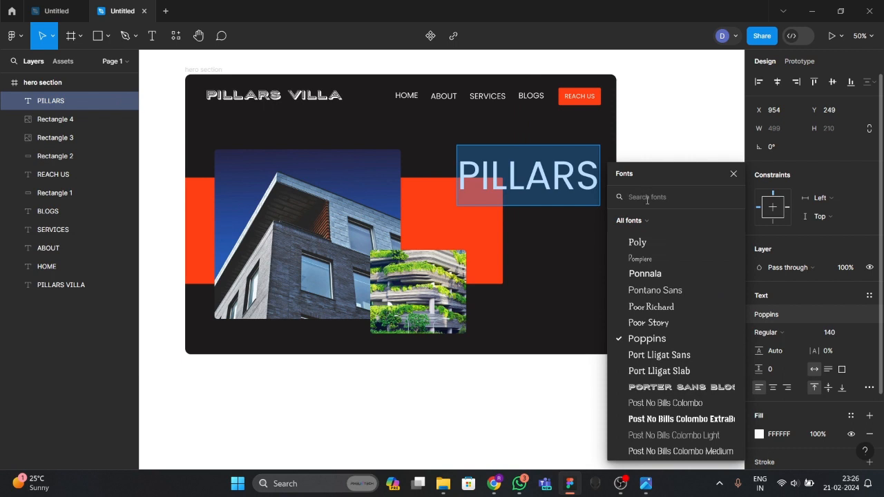
text(oswald)
key(Return)
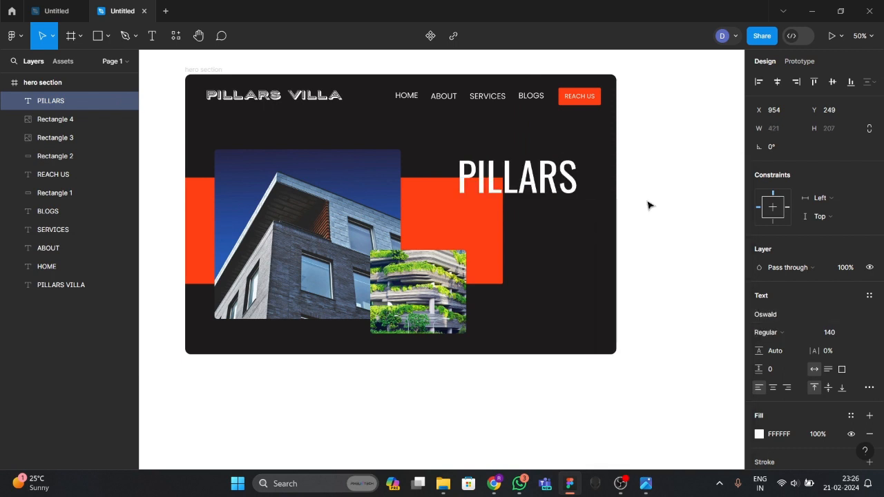
click(772, 333)
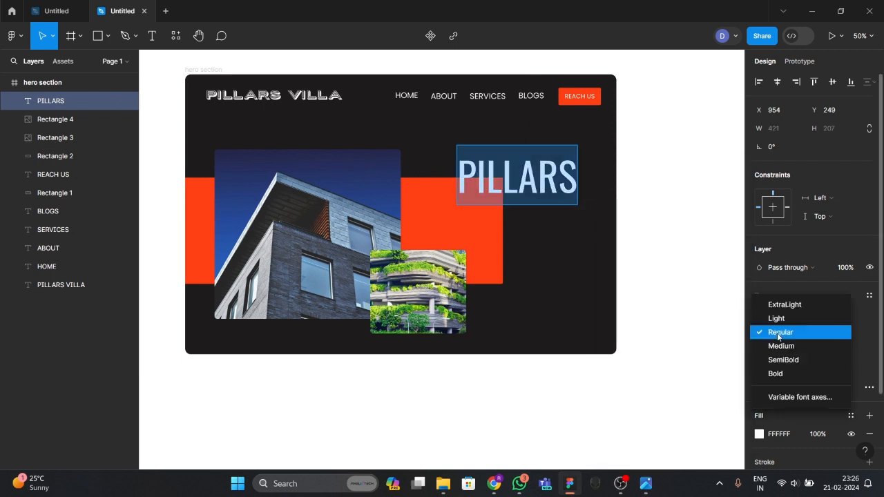
click(775, 374)
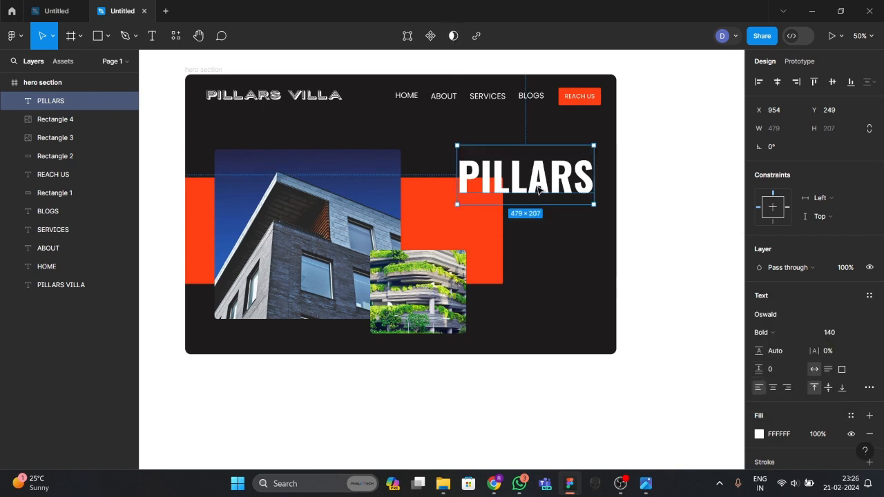
drag(538, 189, 543, 192)
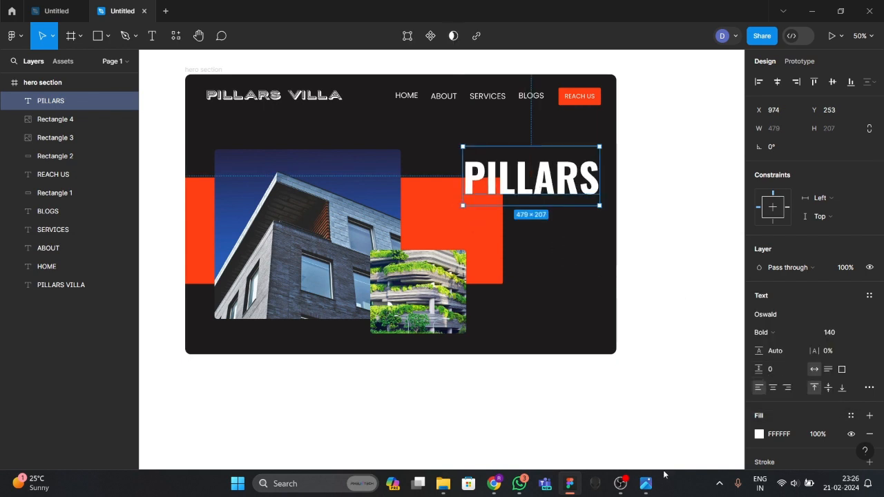
click(646, 483)
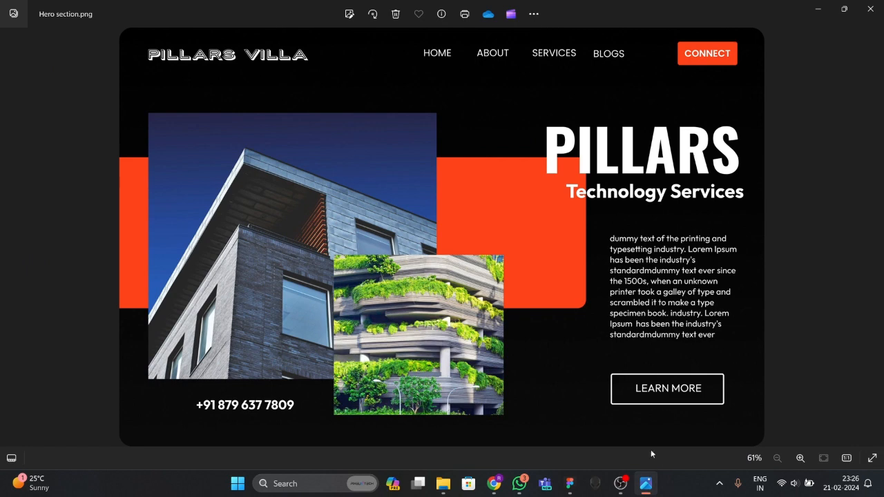
click(646, 484)
key(Return)
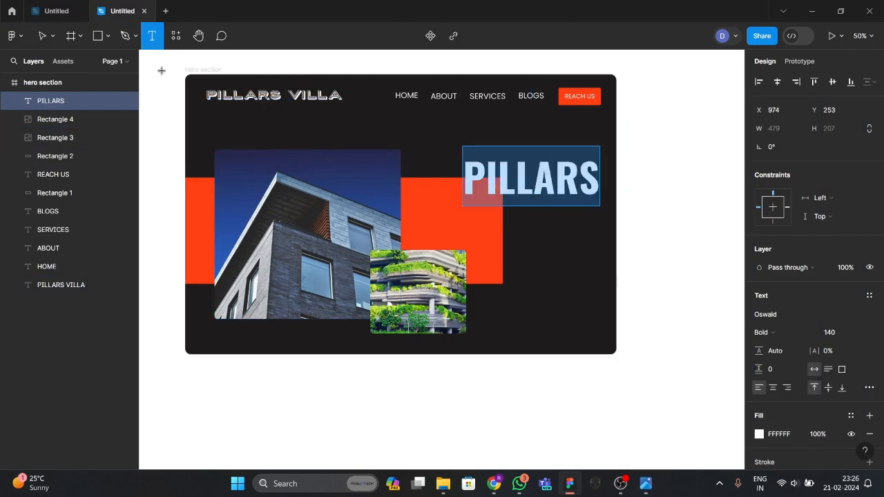
click(524, 241)
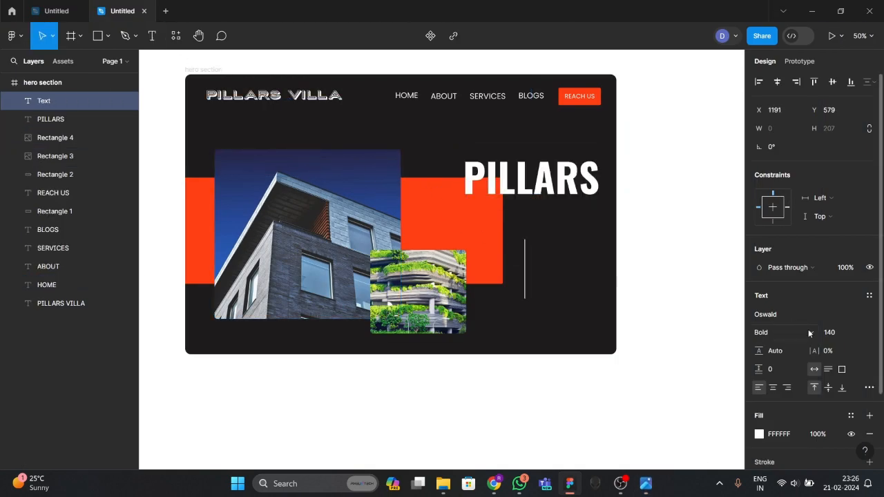
click(831, 333)
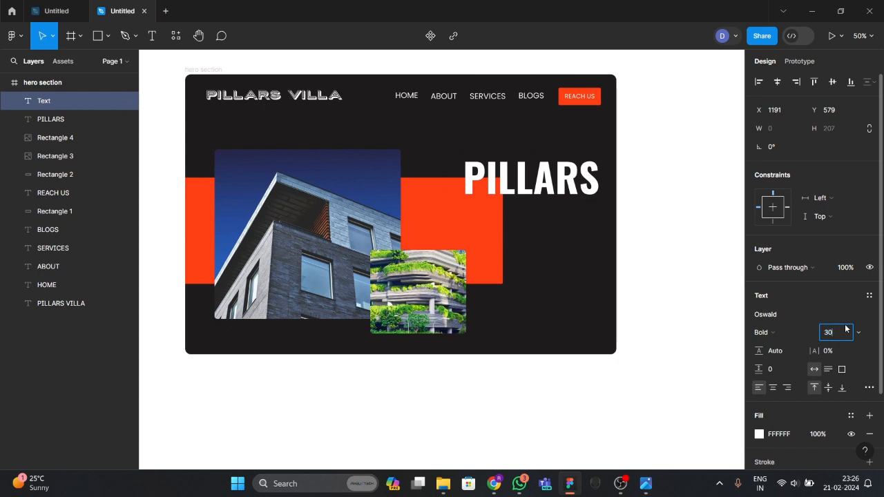
text(30)
key(Return)
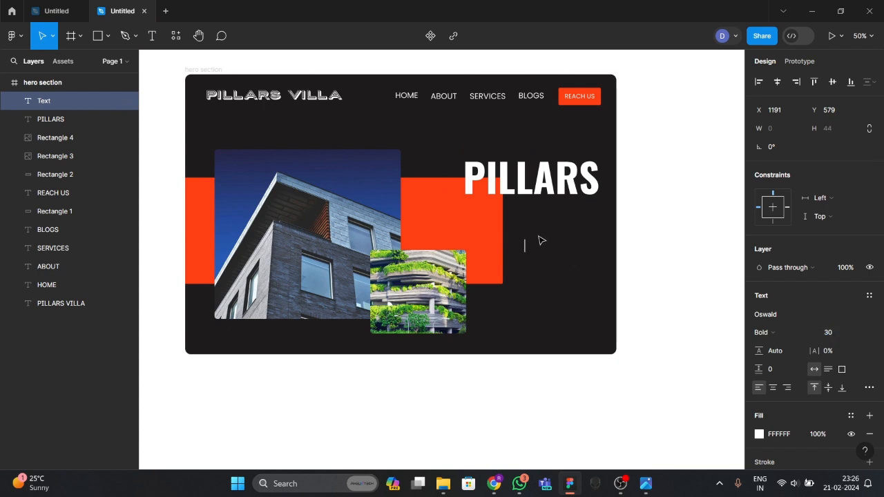
click(152, 35)
click(498, 214)
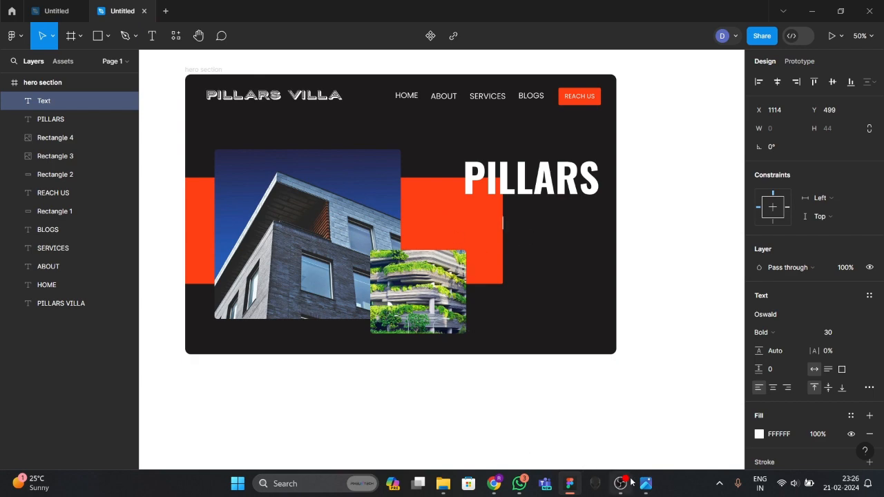
click(493, 483)
click(283, 310)
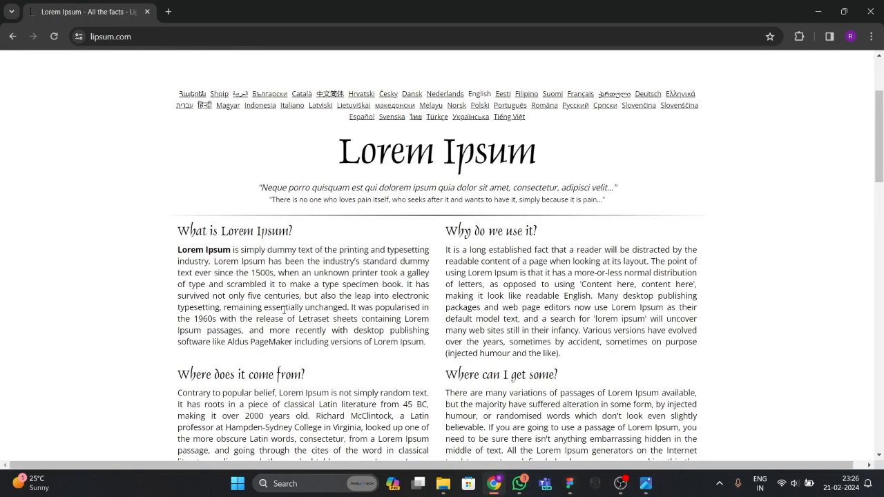
drag(266, 256, 404, 284)
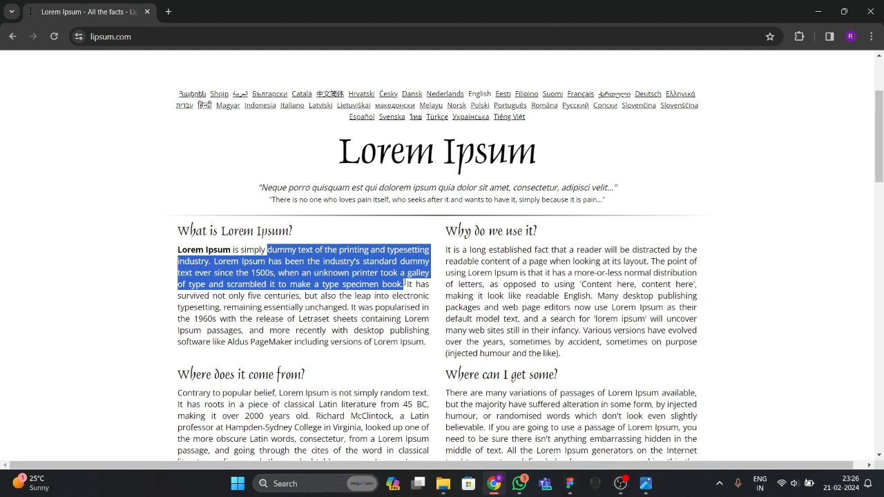
click(570, 484)
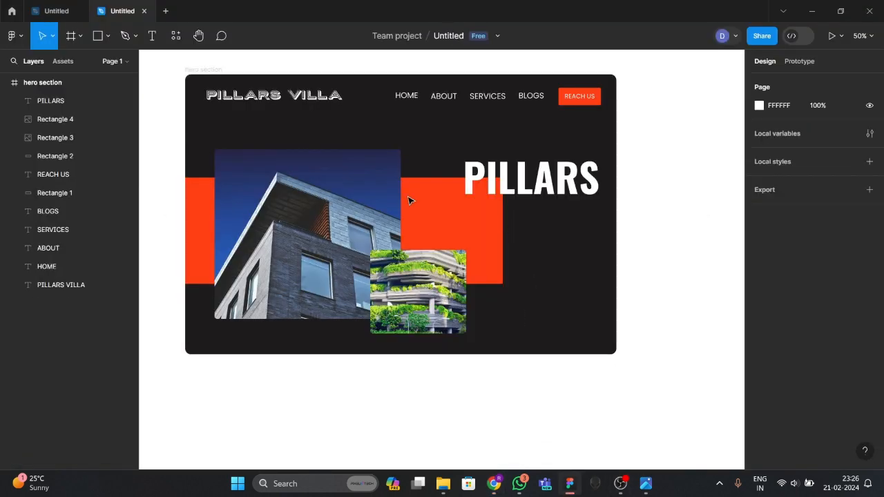
Paste the copied Lorem Ipsum passage as a new text box and move it left.
key(t)
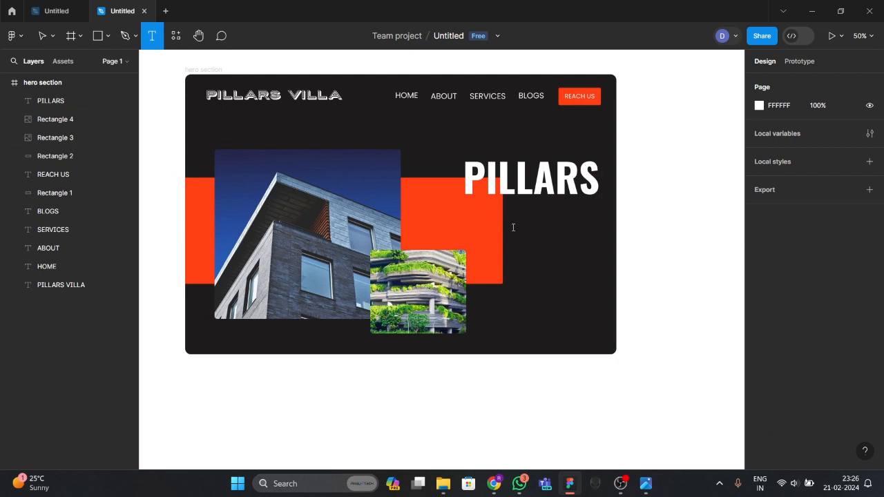
click(513, 227)
key(ctrl+v)
key(Escape)
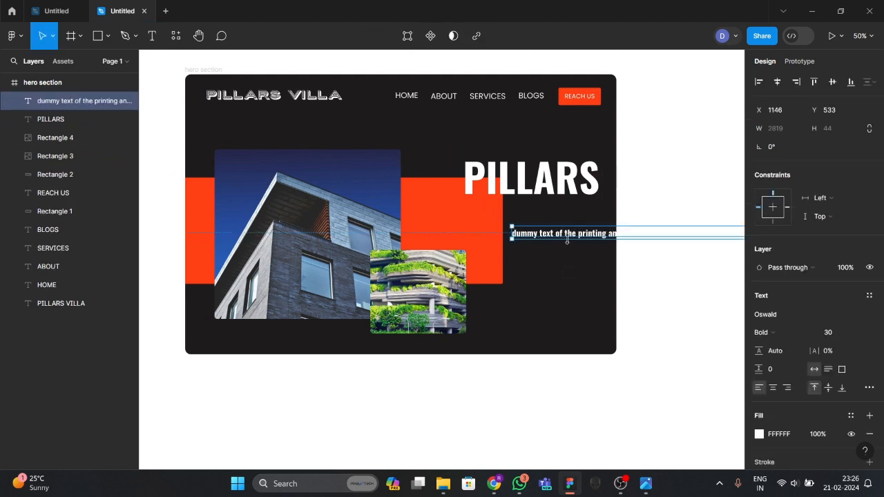
drag(578, 241, 373, 217)
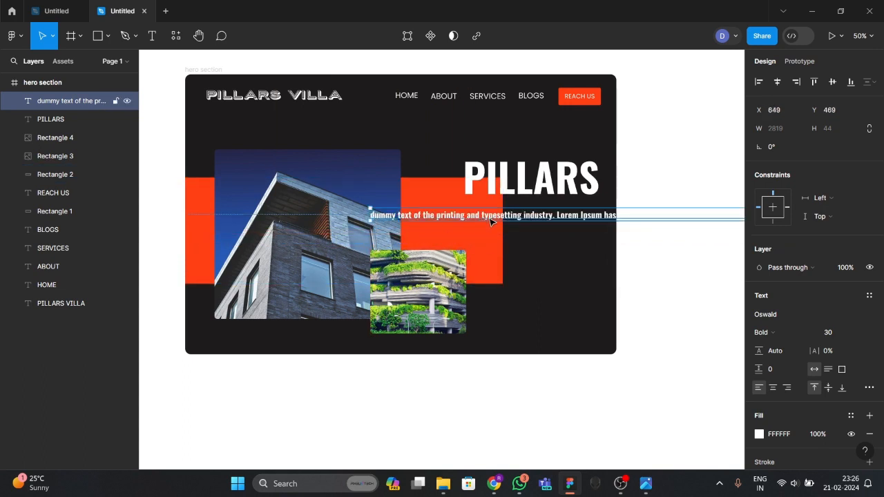
drag(493, 222, 351, 222)
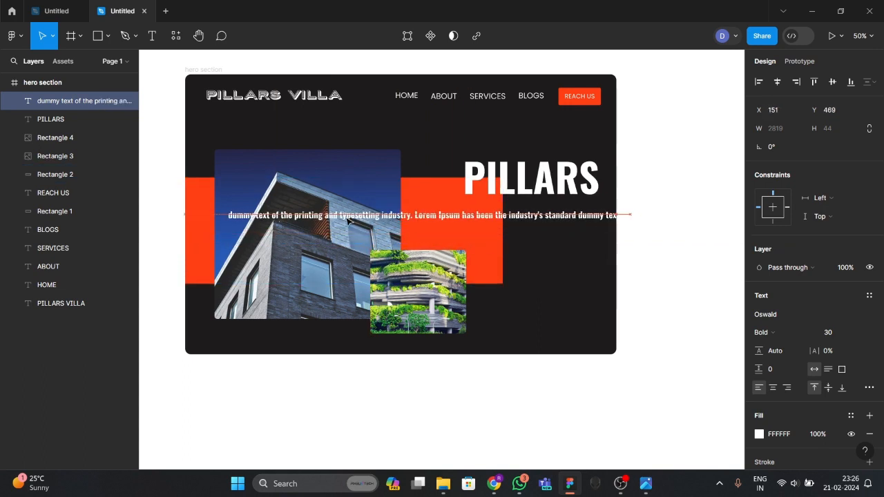
Add line breaks before 'has been' and after 'unknown', narrow it to a column beside the orange band.
double_click(462, 215)
click(461, 215)
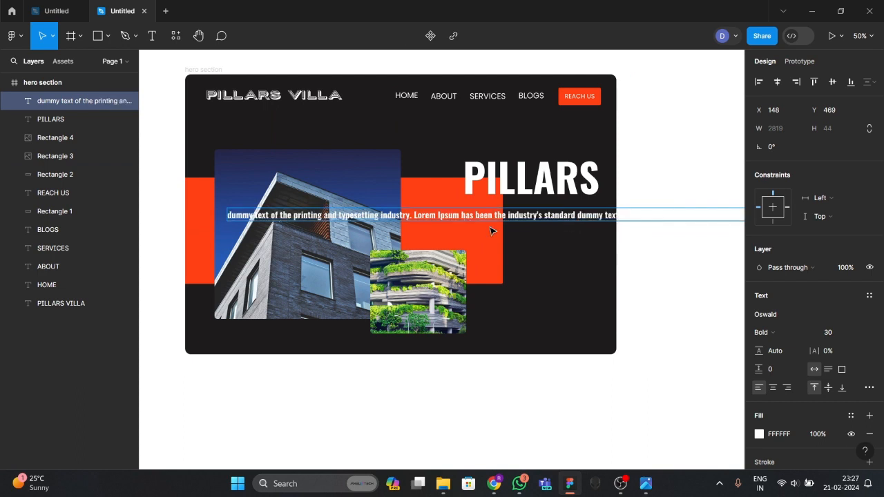
key(Return)
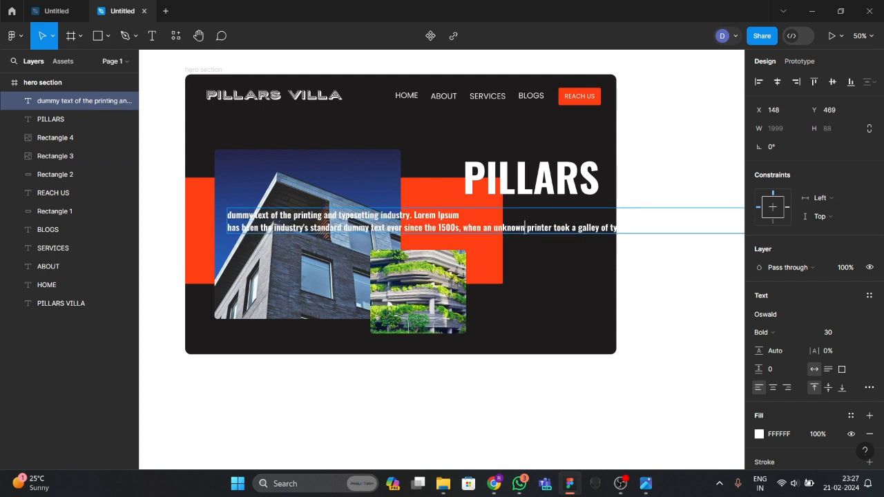
key(Return)
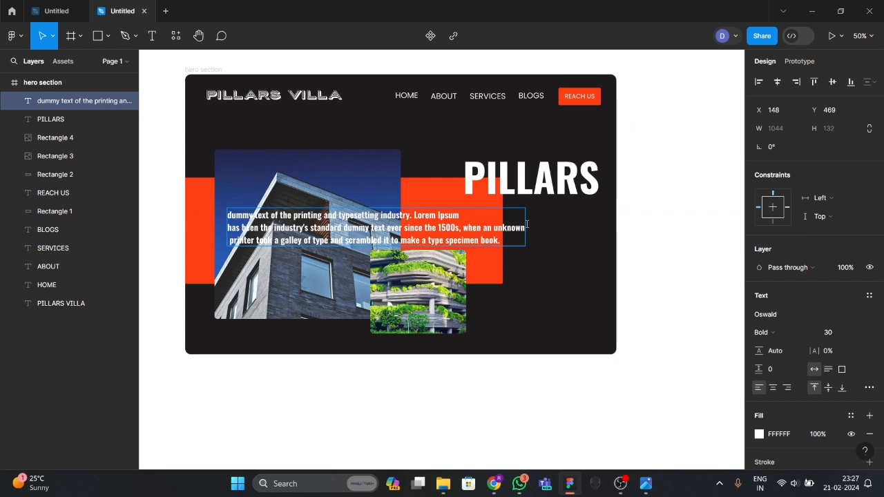
key(Escape)
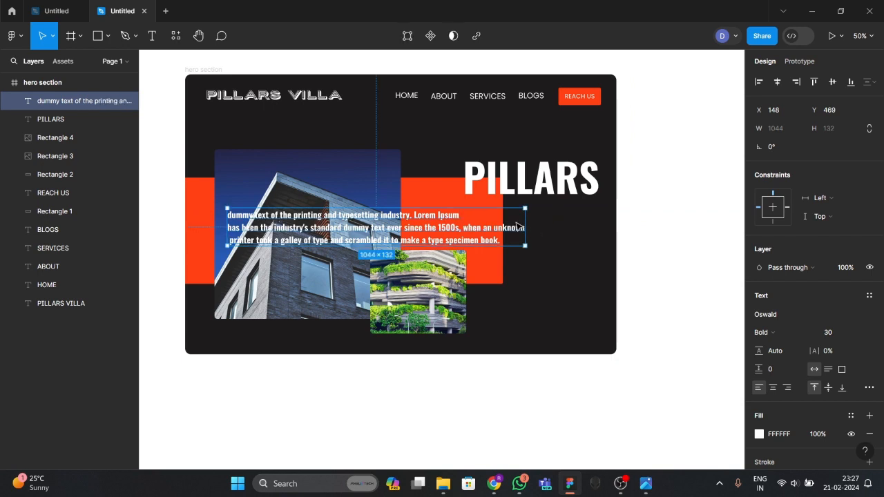
drag(525, 222, 340, 227)
drag(299, 266, 572, 257)
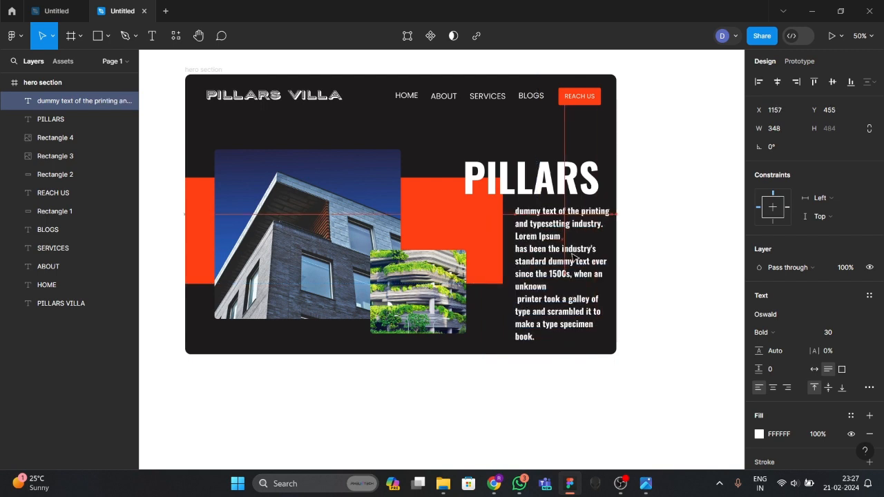
Set the paragraph's font size to 25 and nudge it slightly down.
double_click(578, 279)
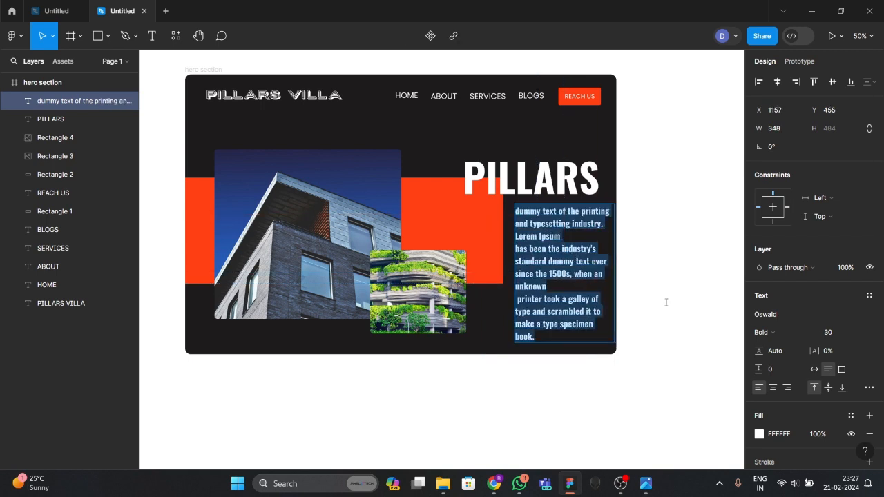
scroll(822, 304, down, 2)
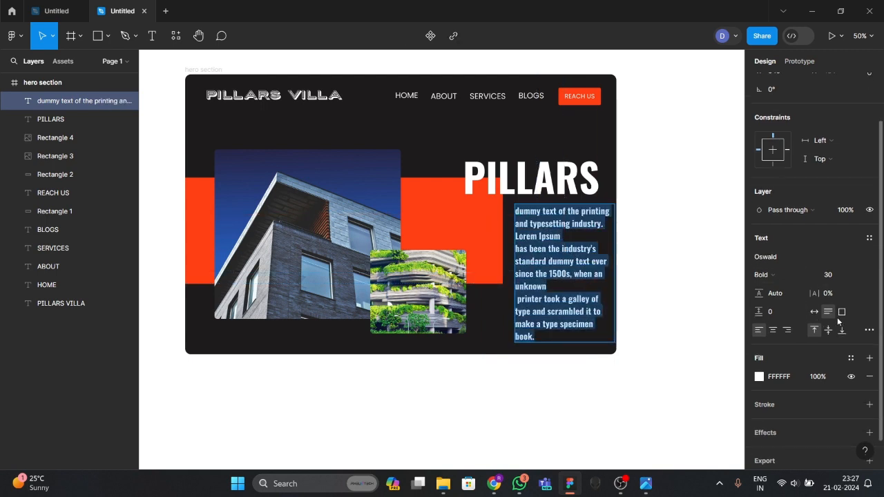
click(830, 280)
text(25)
key(Return)
key(Escape)
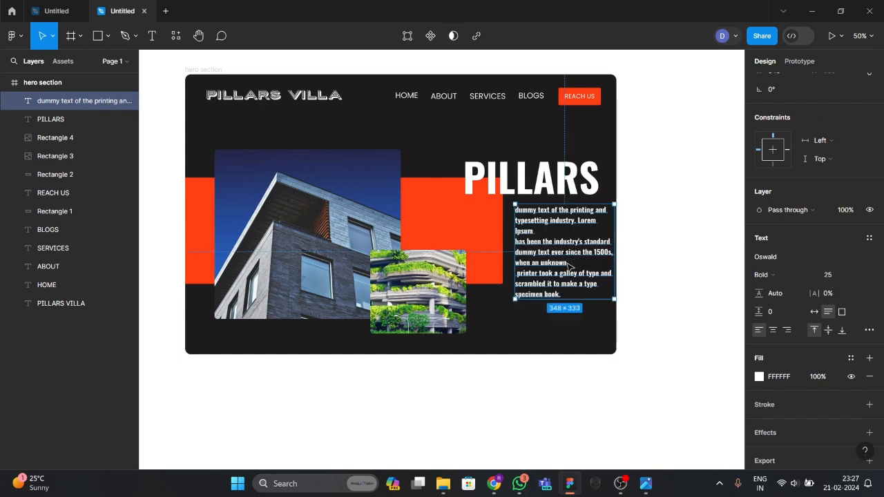
drag(568, 264, 567, 268)
Narrow the paragraph box to 329 px wide and adjust the spacing before 'Ipsum'.
double_click(566, 267)
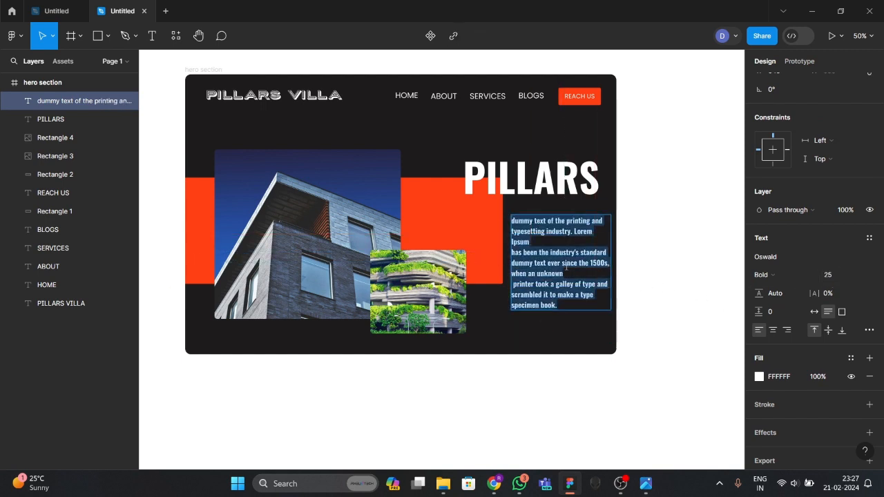
click(610, 250)
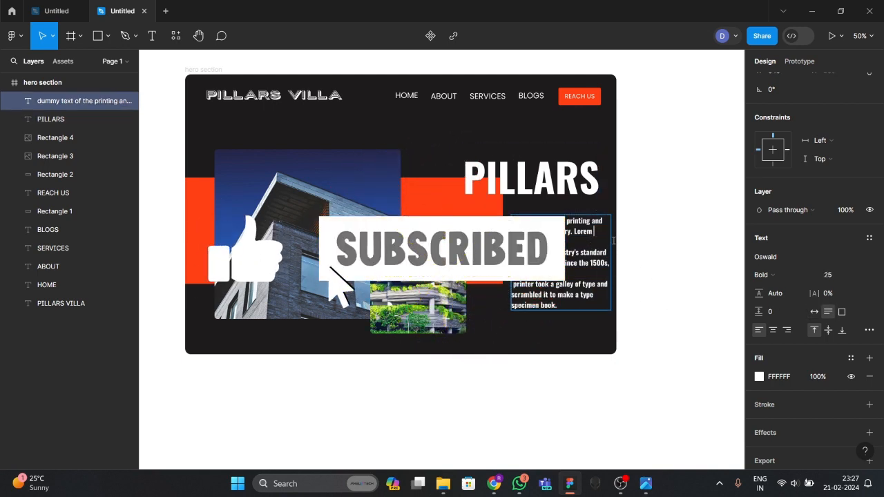
key(Escape)
drag(611, 232, 577, 248)
click(650, 245)
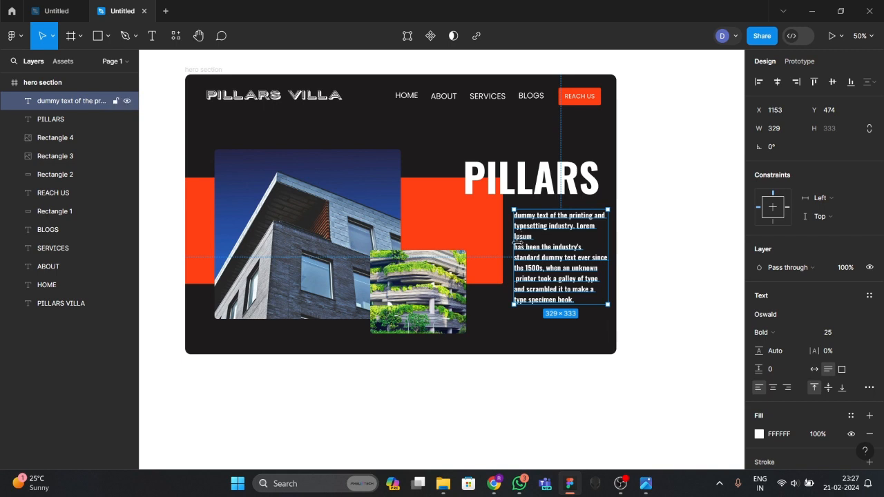
double_click(534, 239)
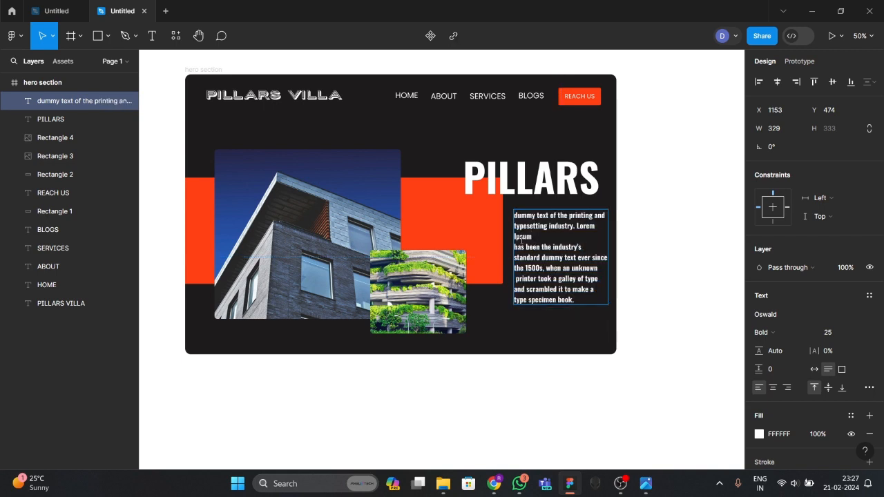
key(BackSpace)
scroll(515, 249, up, 3)
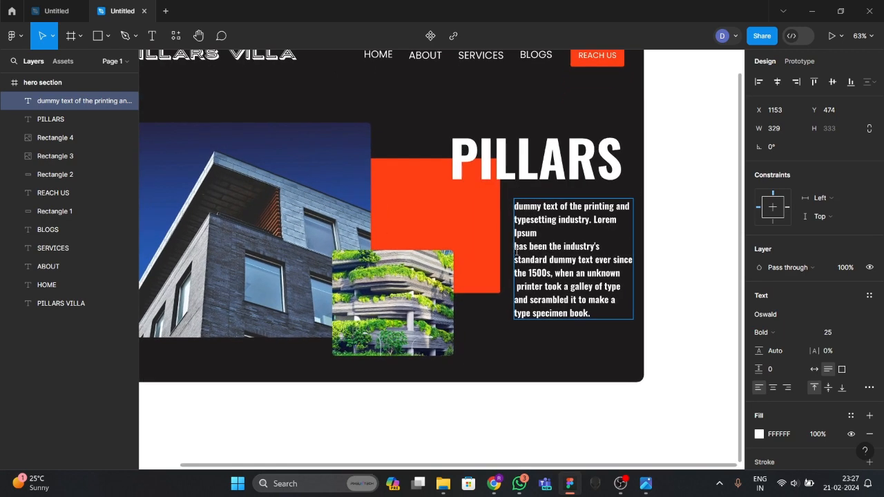
Remove the line break after 'Ipsum' and nudge the paragraph down a few pixels.
key(BackSpace)
click(583, 354)
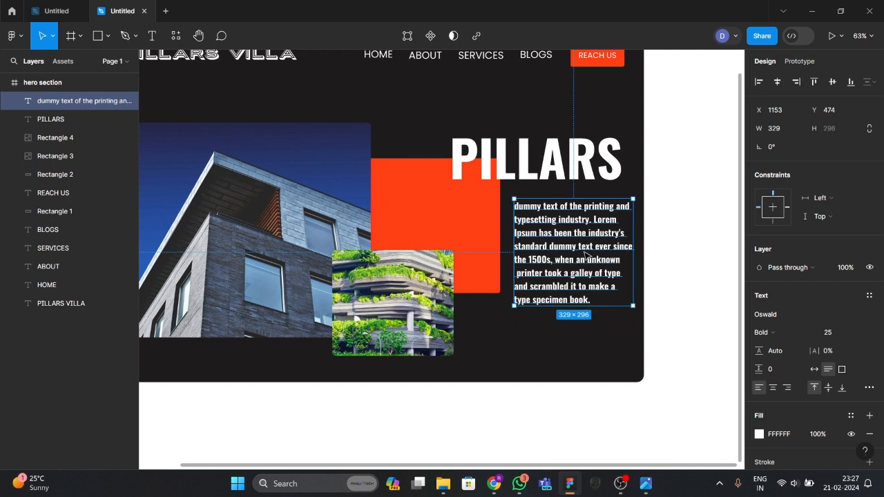
drag(584, 253, 584, 256)
click(674, 297)
Make the paragraph Regular weight with a pale pink-white F0E3E3 text colour.
double_click(600, 280)
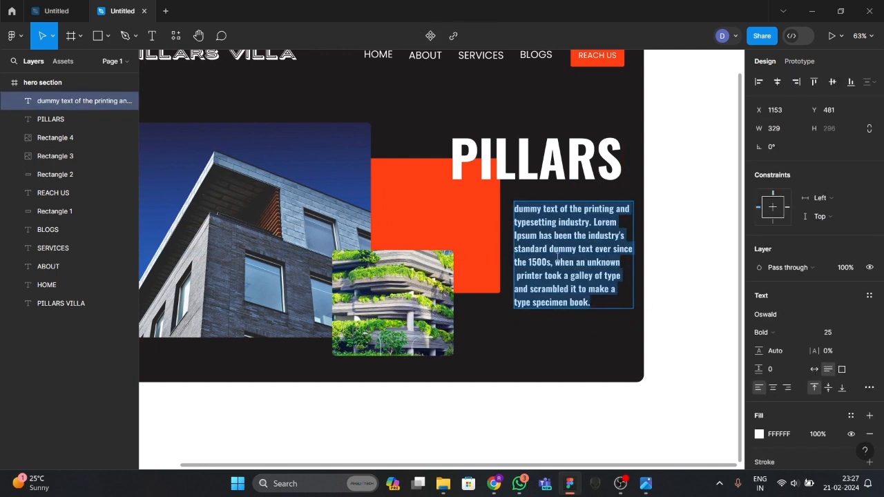
scroll(788, 391, down, 2)
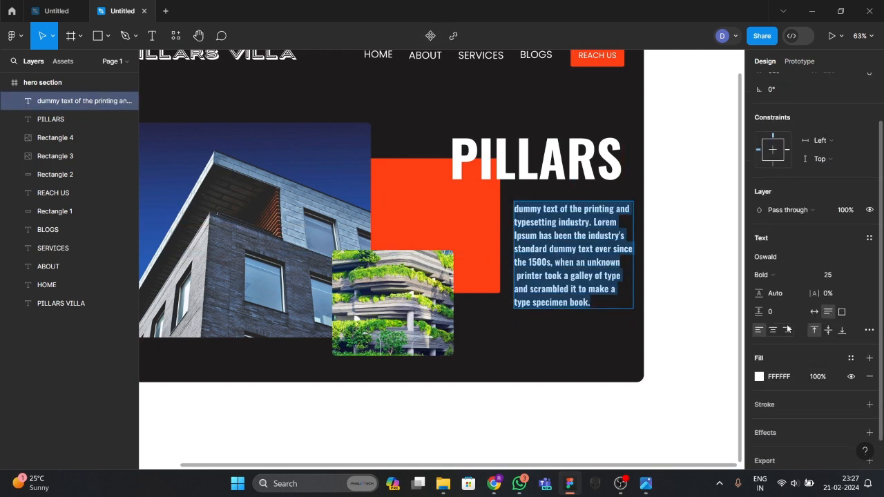
click(774, 276)
click(779, 234)
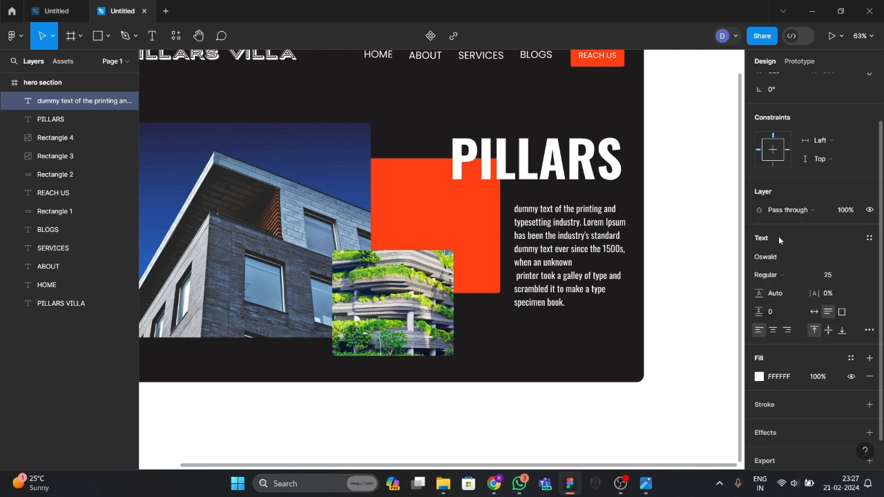
click(761, 378)
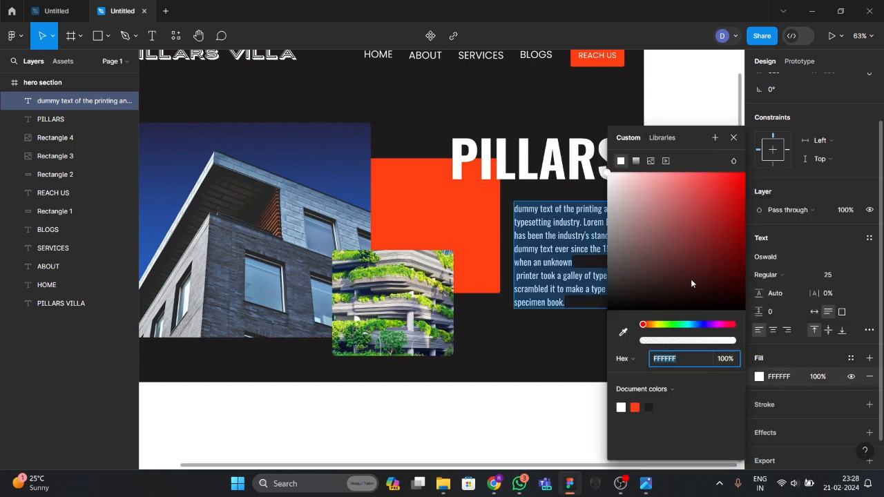
drag(690, 284, 616, 185)
click(552, 368)
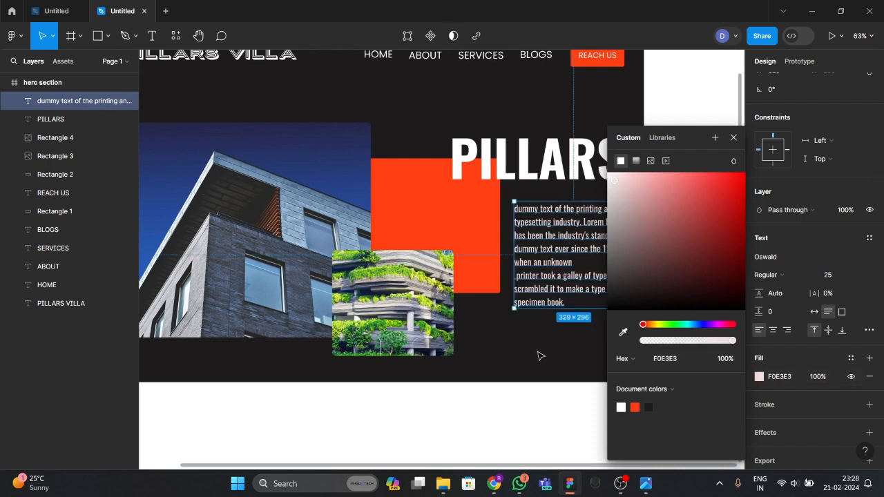
click(567, 344)
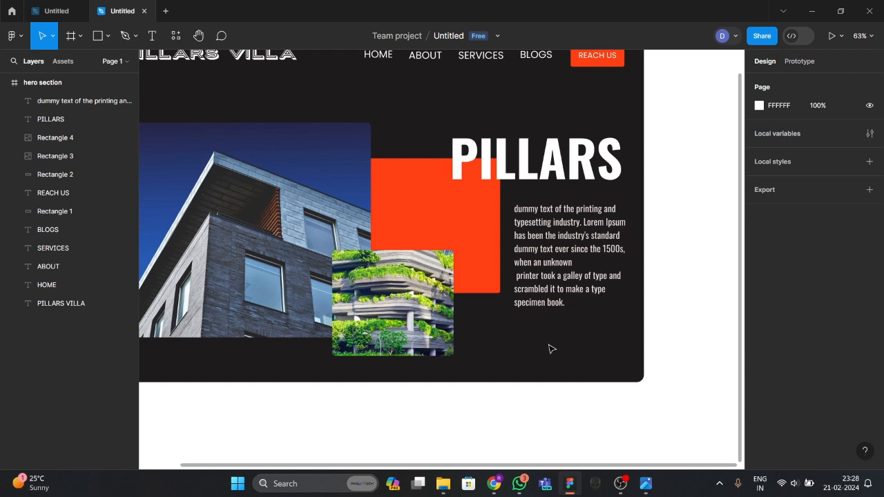
Justify the paragraph text and compare it with the reference hero image.
double_click(565, 293)
scroll(793, 326, down, 2)
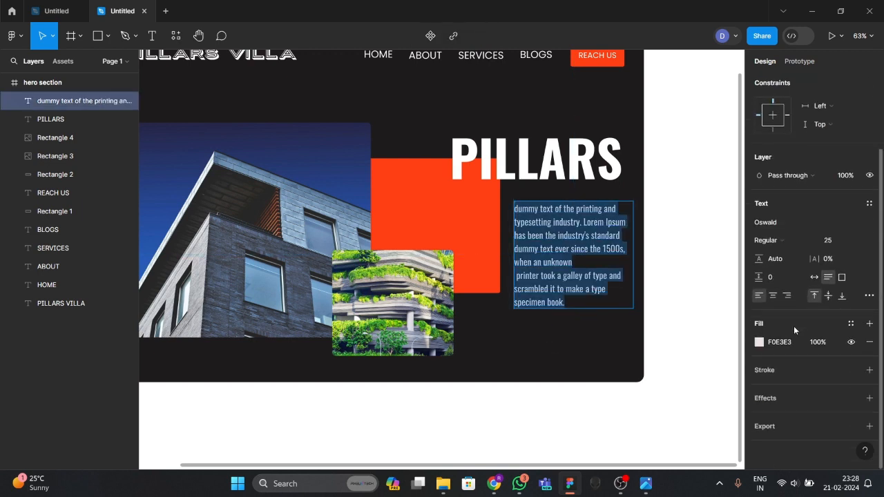
click(869, 295)
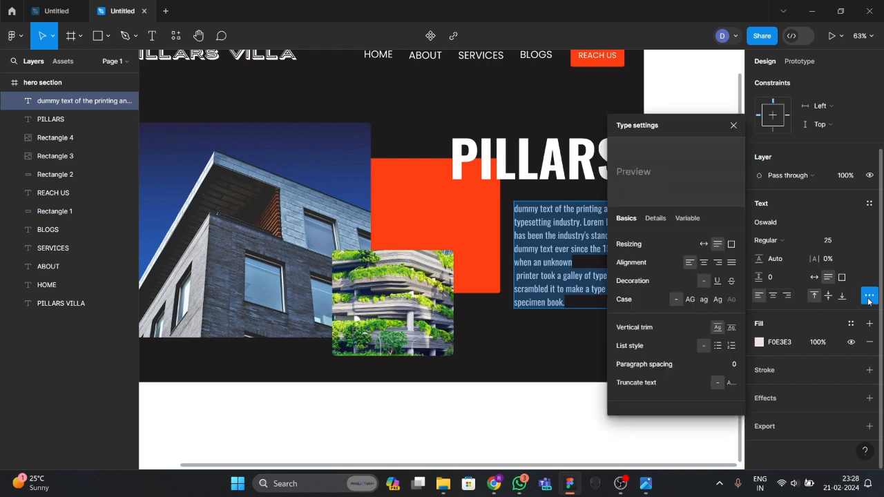
click(732, 261)
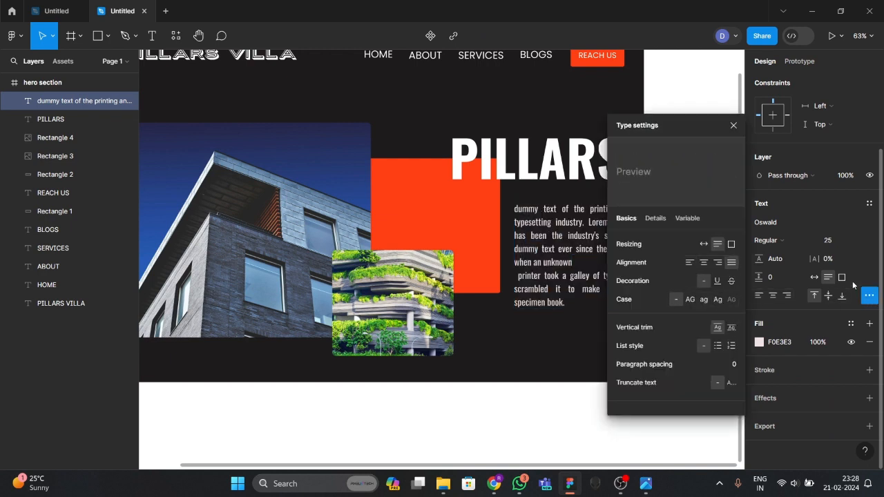
key(Escape)
key(Escape)
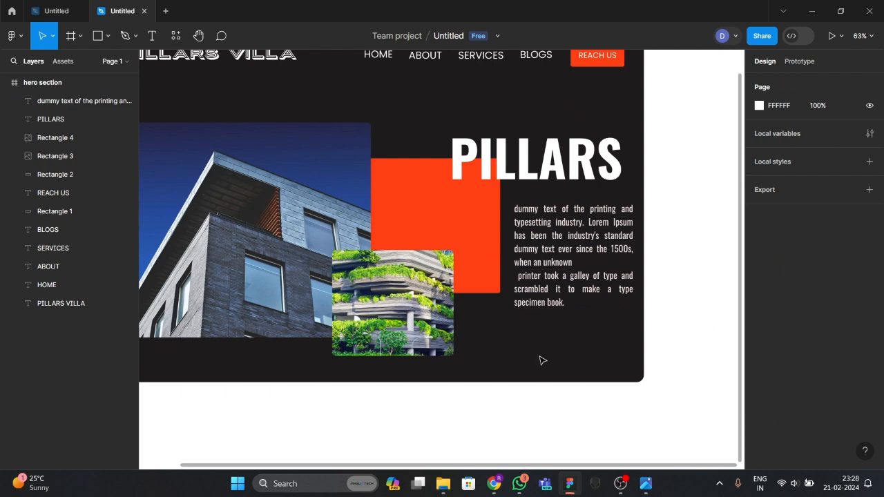
key(alt+Tab)
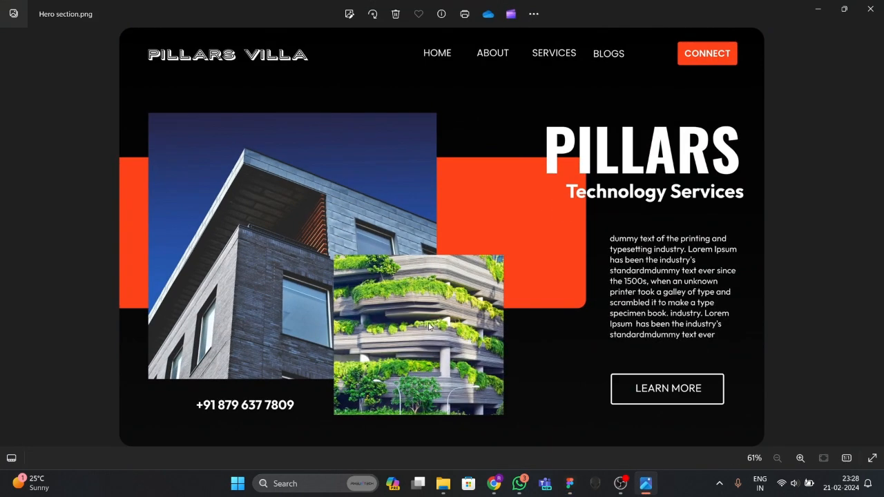
key(alt+Tab)
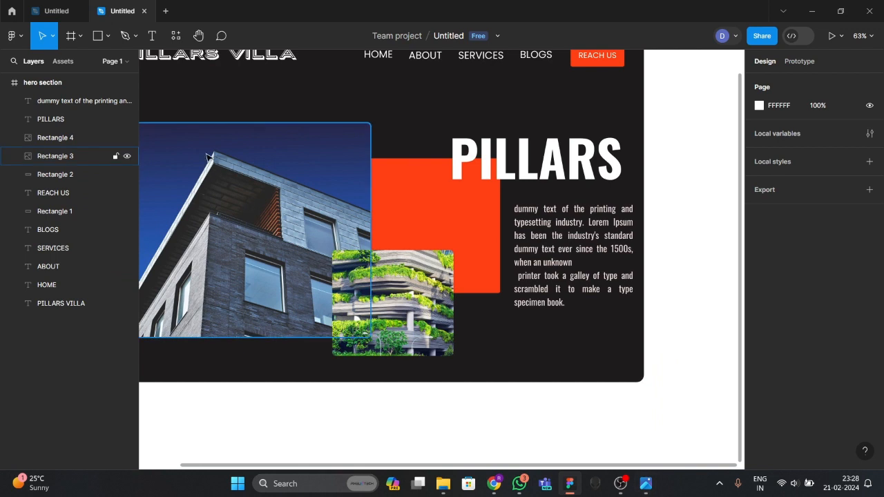
Draw a 254×66 rectangle below the paragraph and set its fill opacity to 0%.
click(109, 36)
click(76, 63)
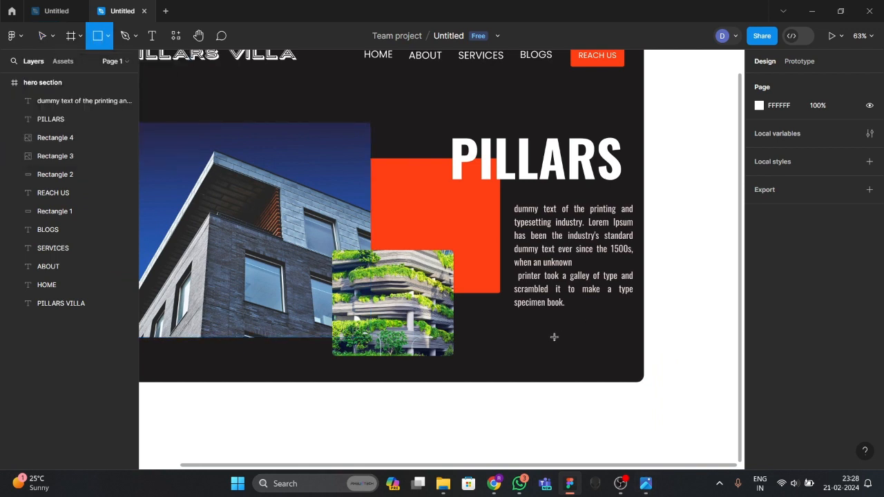
drag(516, 327, 607, 350)
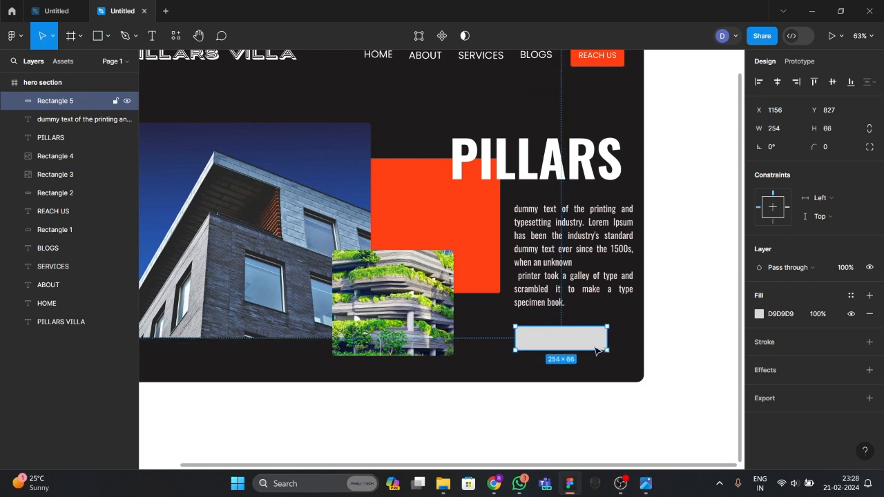
click(759, 314)
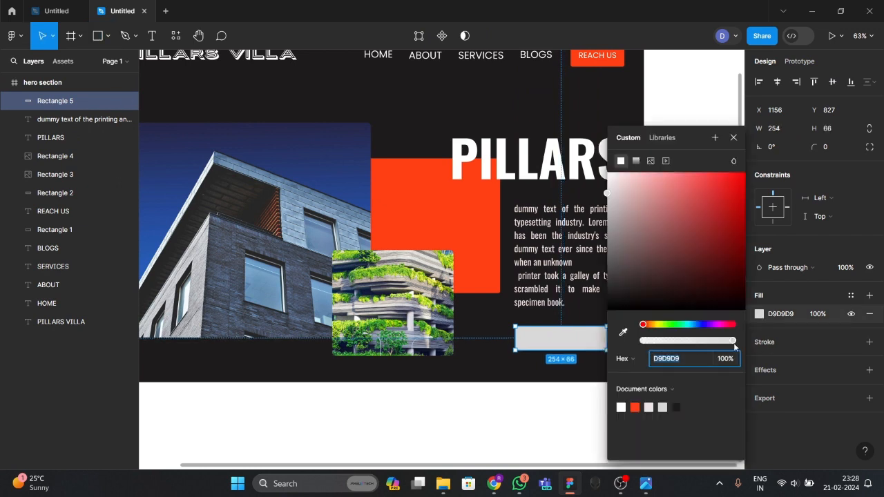
drag(733, 340, 429, 345)
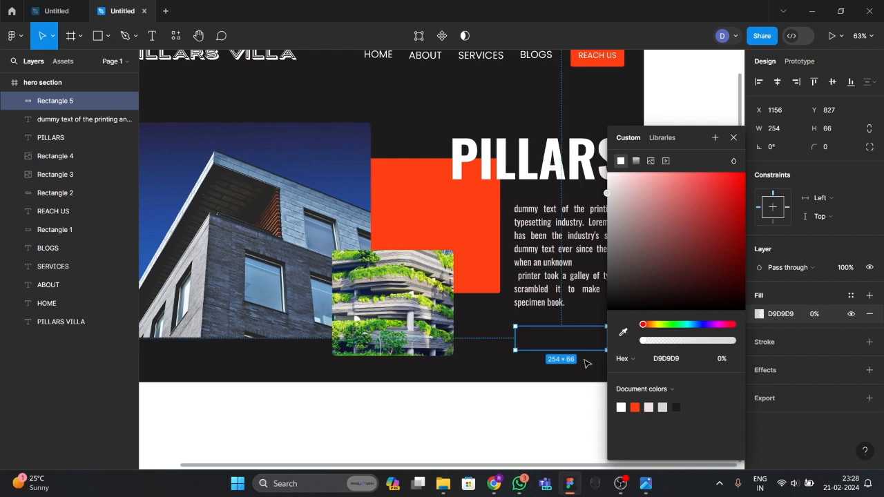
click(586, 364)
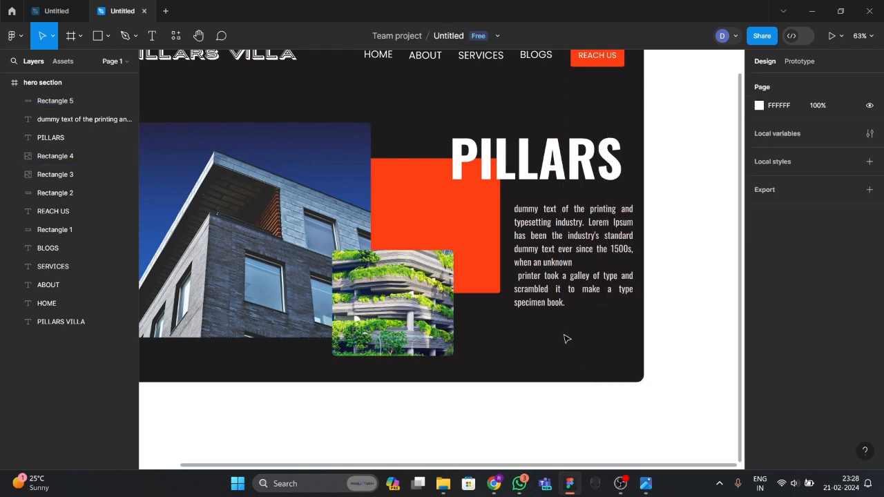
click(48, 103)
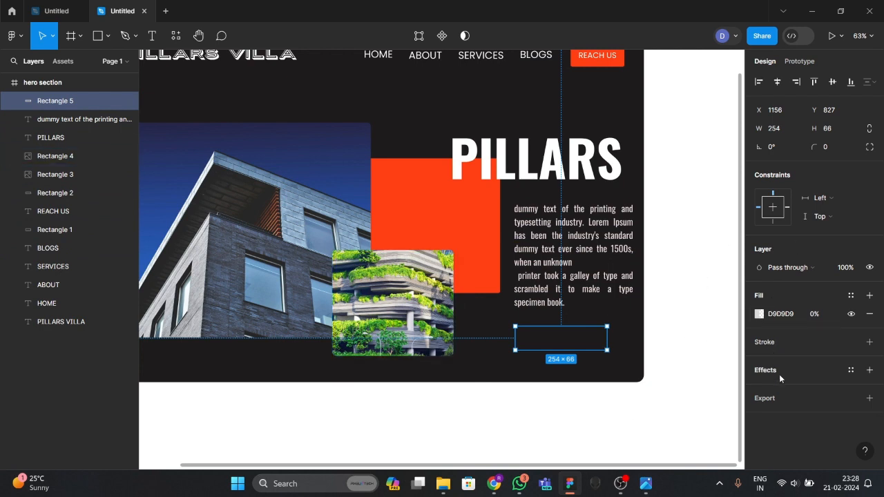
Add a white FFFFFF stroke of weight 4 to the empty button rectangle.
click(799, 347)
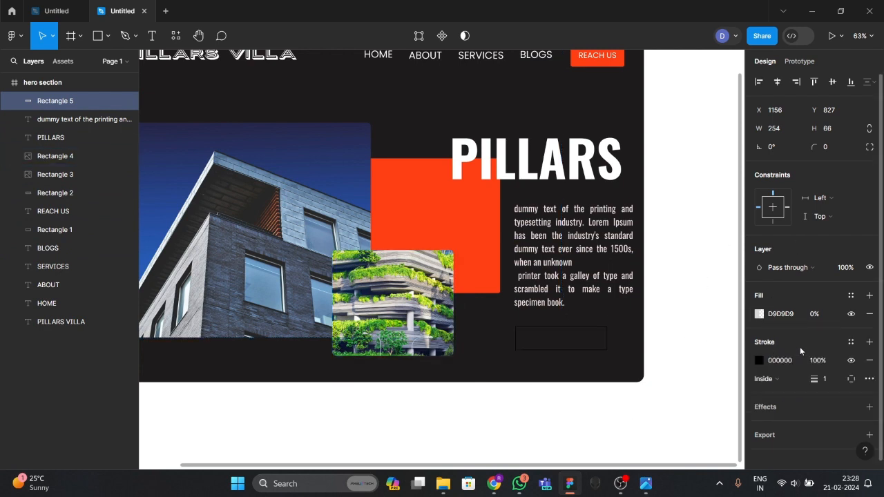
click(761, 360)
mouse_move(680, 310)
mouse_down()
mouse_move(639, 295)
mouse_move(609, 174)
mouse_up()
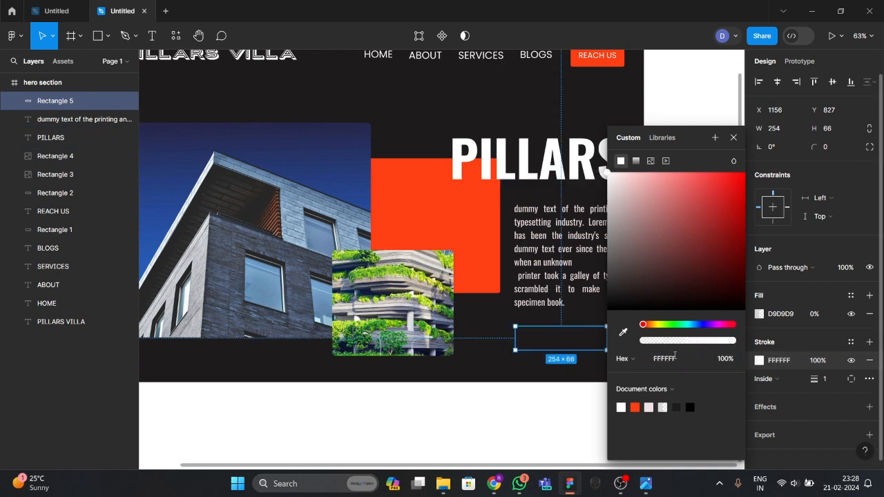
click(824, 379)
text(4)
key(Return)
click(525, 376)
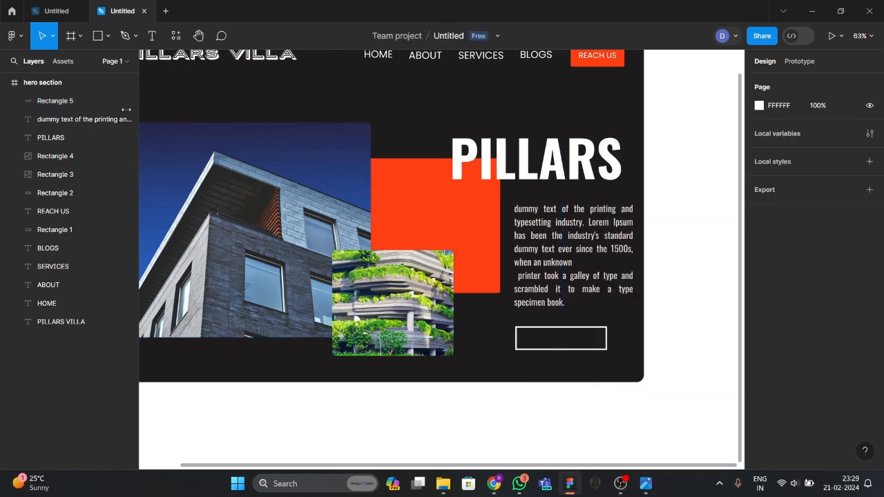
Reduce the button rectangle's outline weight from 4 to 3.
click(560, 342)
click(832, 379)
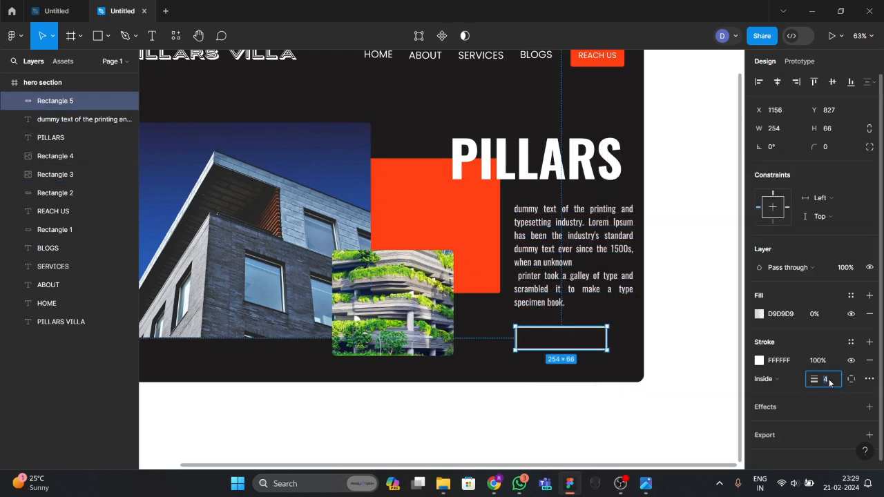
text(3)
key(Return)
click(696, 385)
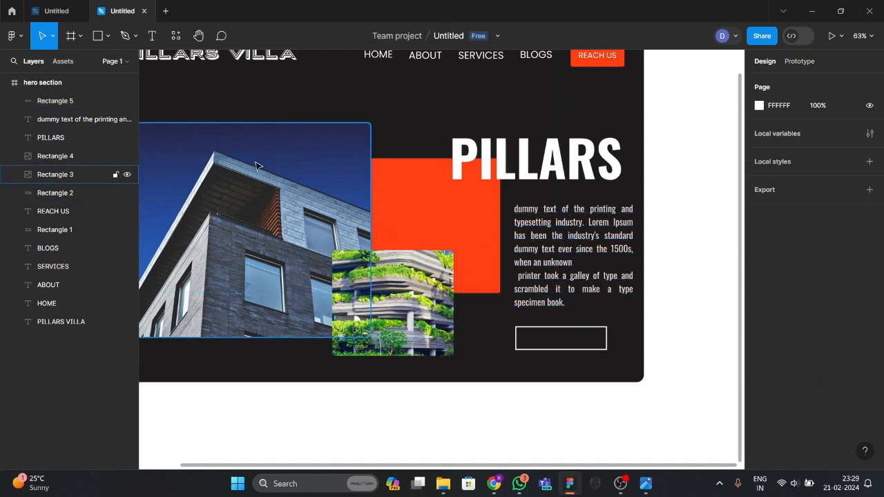
Add a 'LEARN MORE' text label inside the button outline.
click(152, 35)
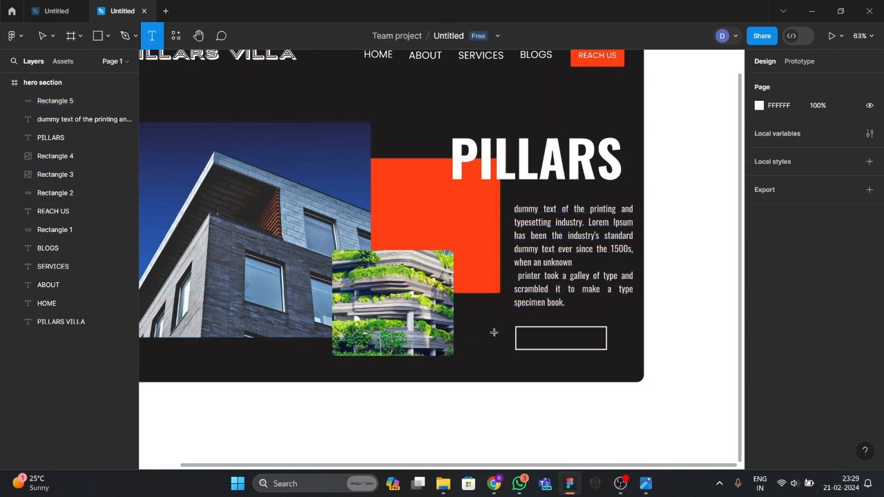
click(537, 340)
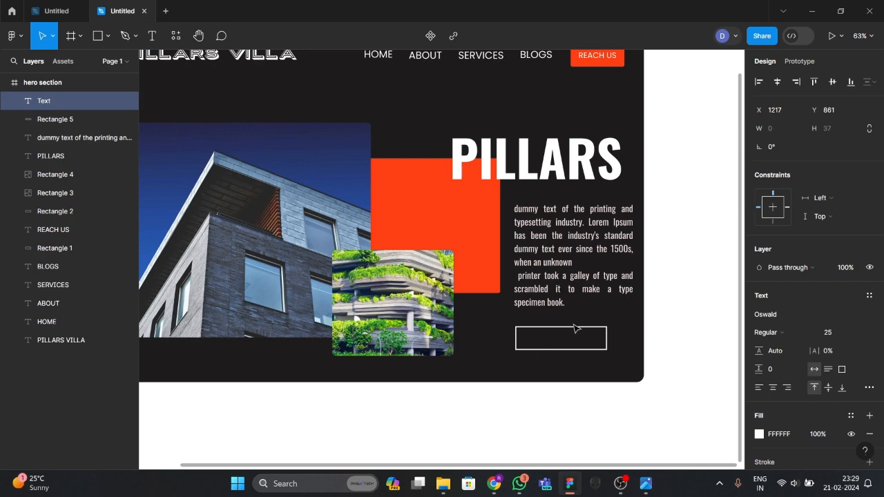
click(646, 484)
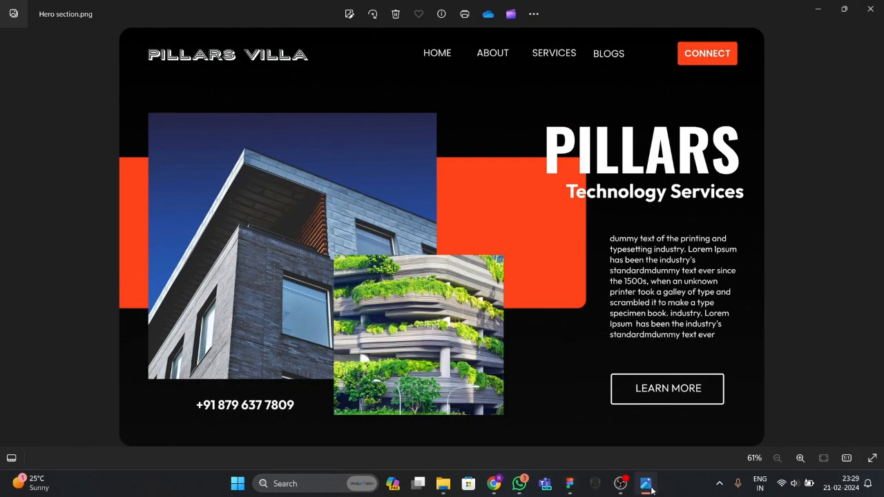
click(646, 483)
text(LEA)
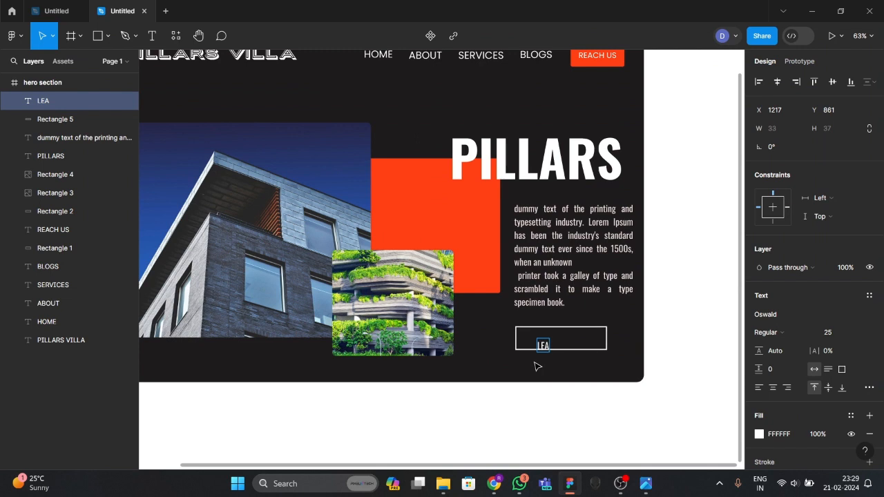
text(RN MORE)
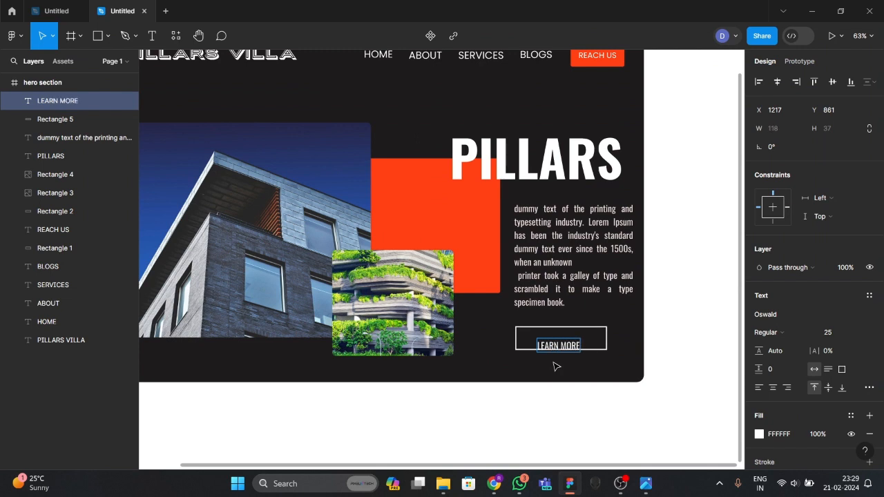
key(Escape)
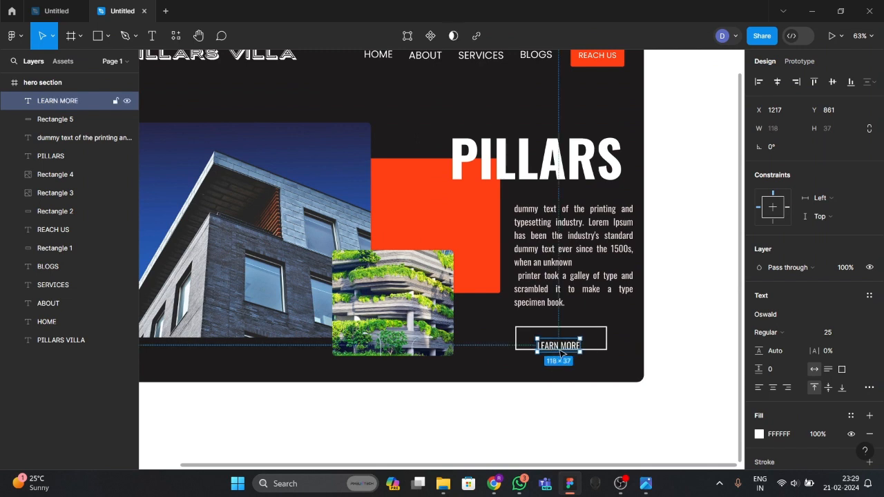
Set the LEARN MORE label's font to Poppins.
click(777, 317)
text(poppins)
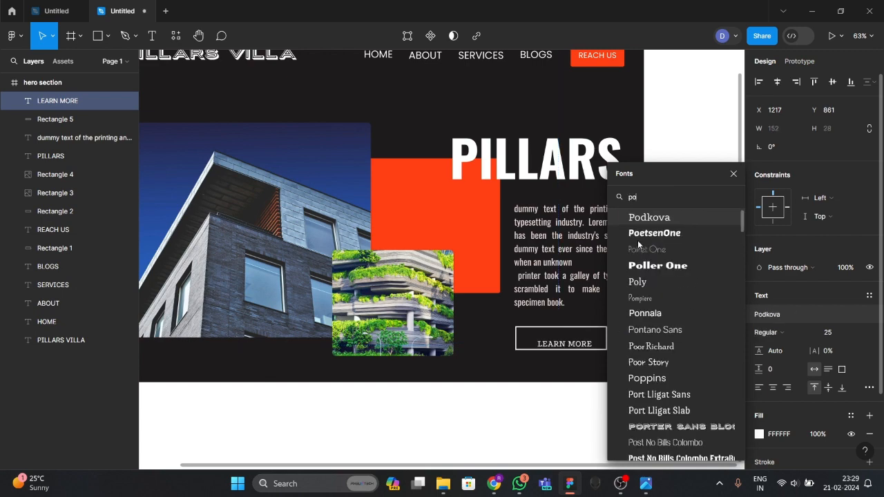
key(Return)
click(668, 321)
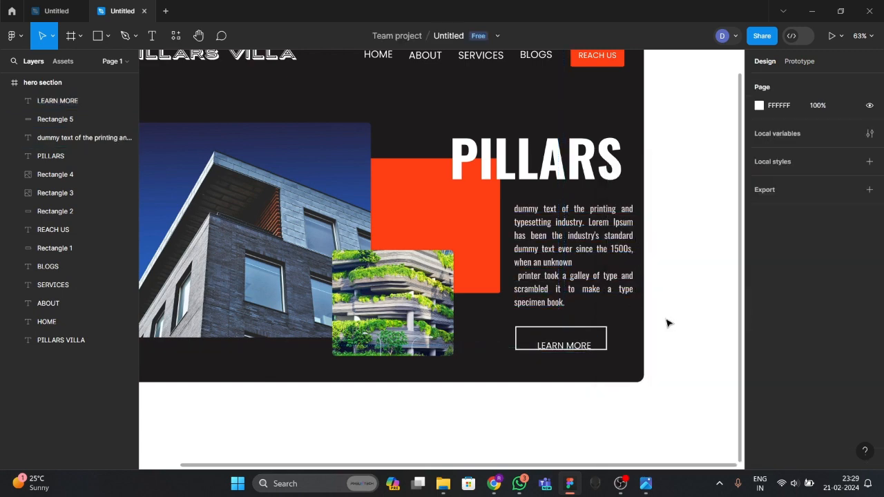
Centre the LEARN MORE label within the button outline.
drag(573, 345, 568, 340)
scroll(568, 339, up, 5)
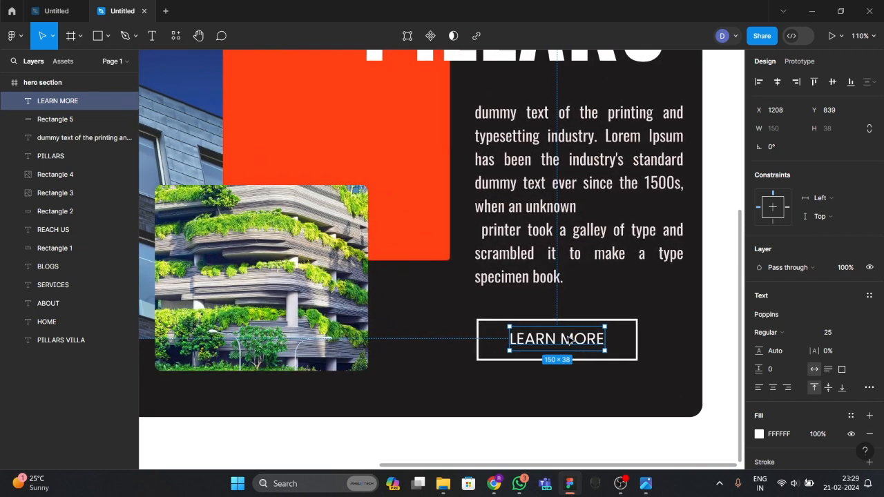
click(647, 312)
drag(566, 341, 555, 345)
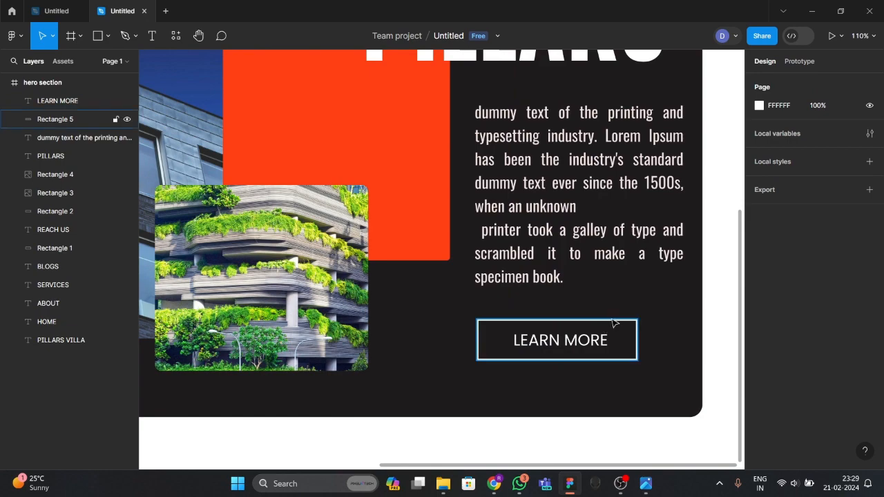
scroll(603, 331, down, 5)
scroll(508, 255, up, 1)
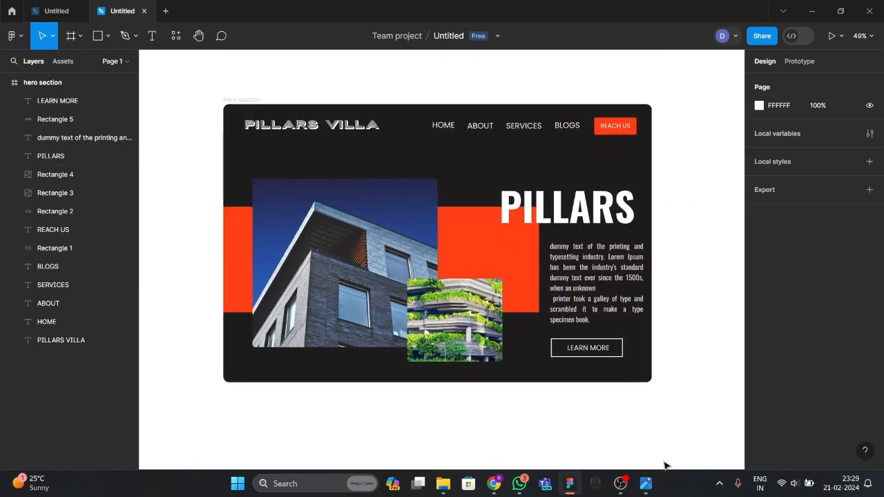
After checking the reference image, type a phone number line below the building photo.
click(646, 483)
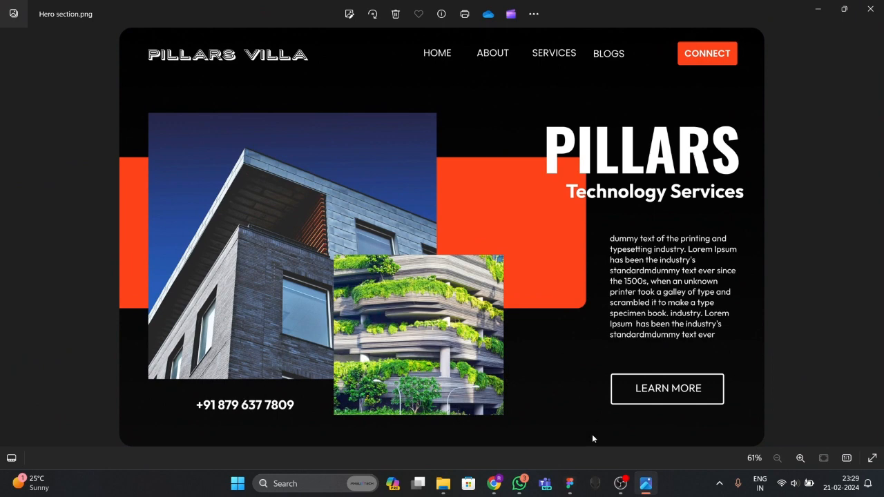
key(alt+Tab)
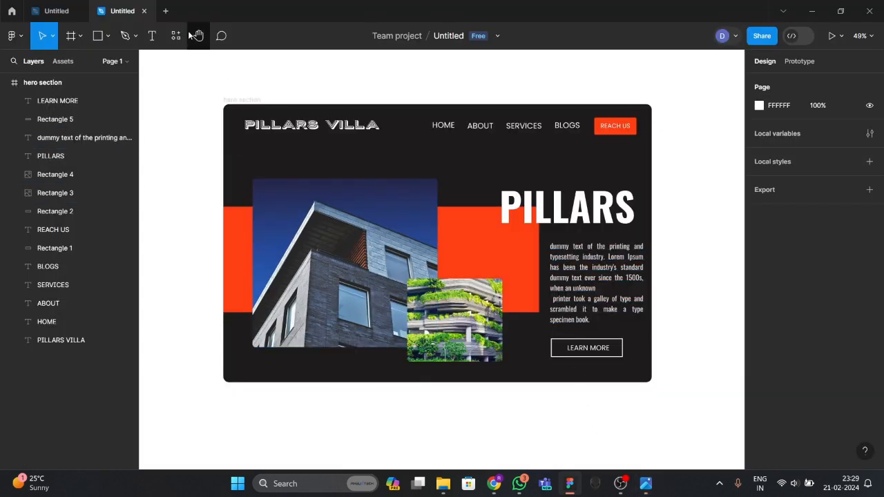
click(159, 43)
click(303, 361)
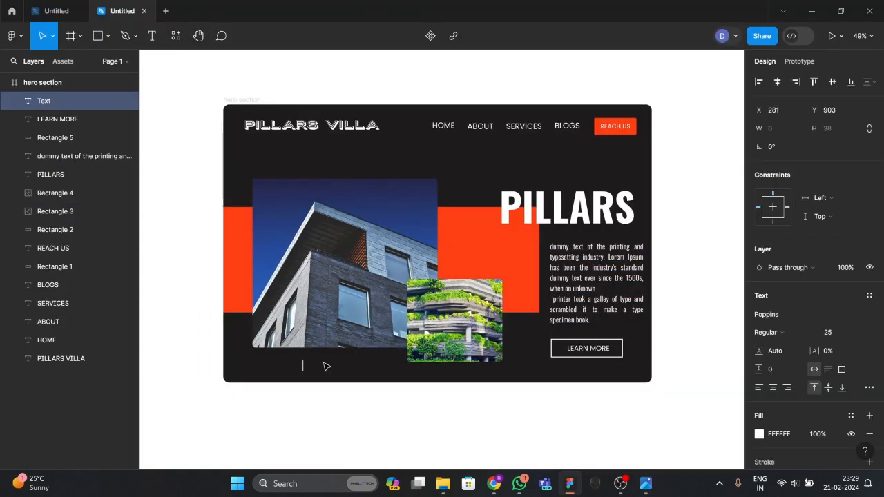
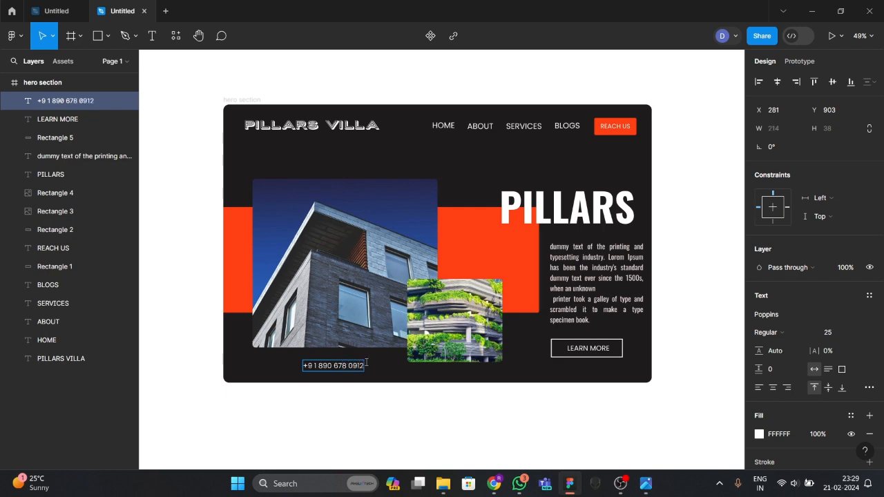
key(Escape)
Position the phone number text just under the building photo.
scroll(387, 359, up, 5)
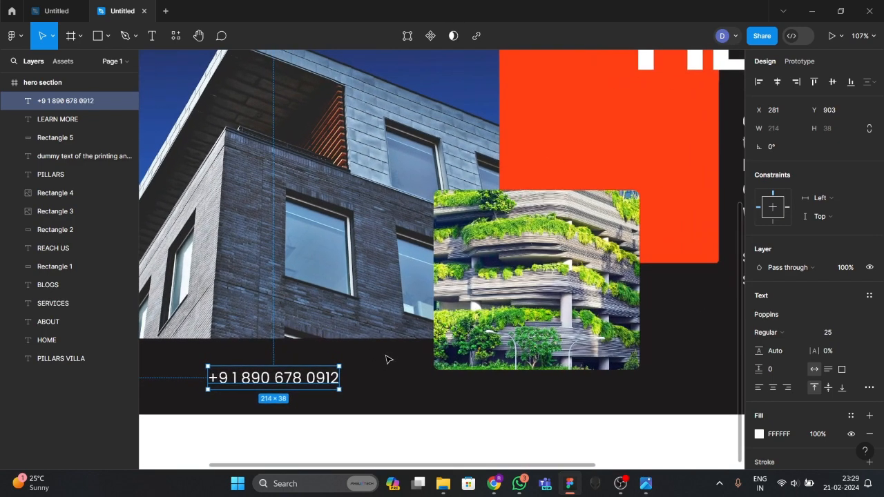
scroll(387, 359, down, 3)
key(Escape)
drag(340, 372, 333, 368)
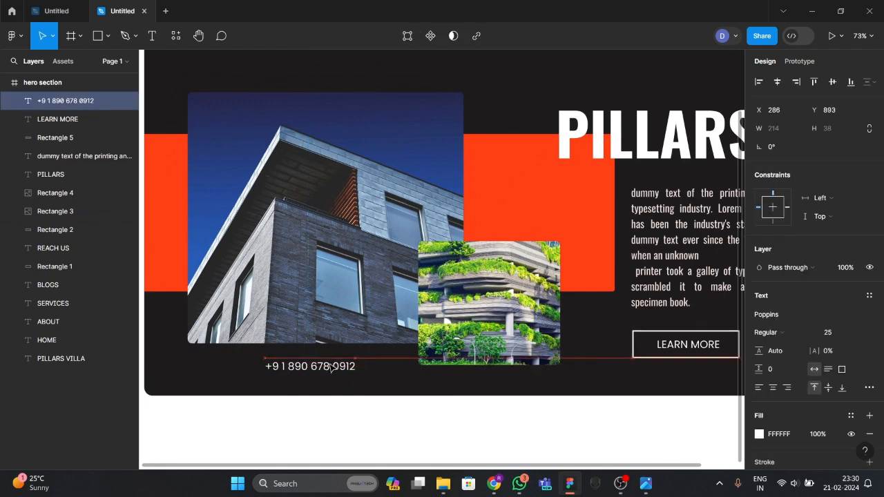
double_click(338, 377)
key(Escape)
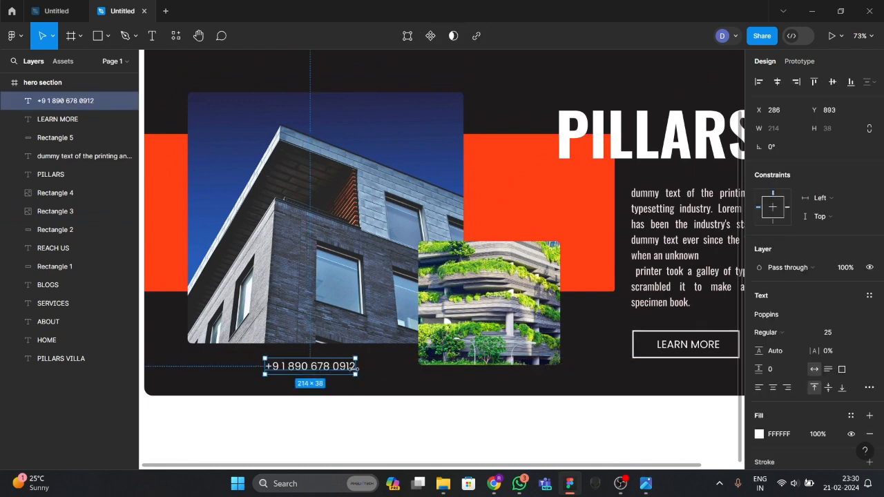
Make the phone number Poppins Bold and bring up the Hero section.png reference.
click(771, 332)
click(779, 304)
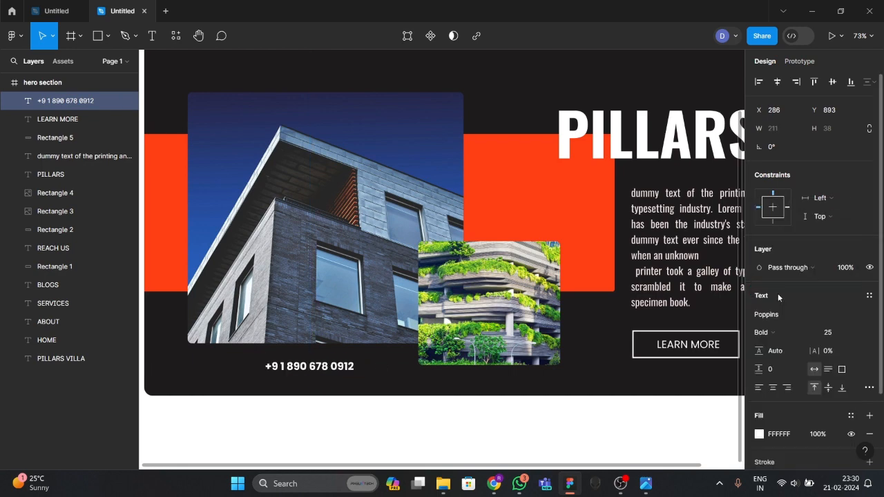
click(390, 371)
click(335, 376)
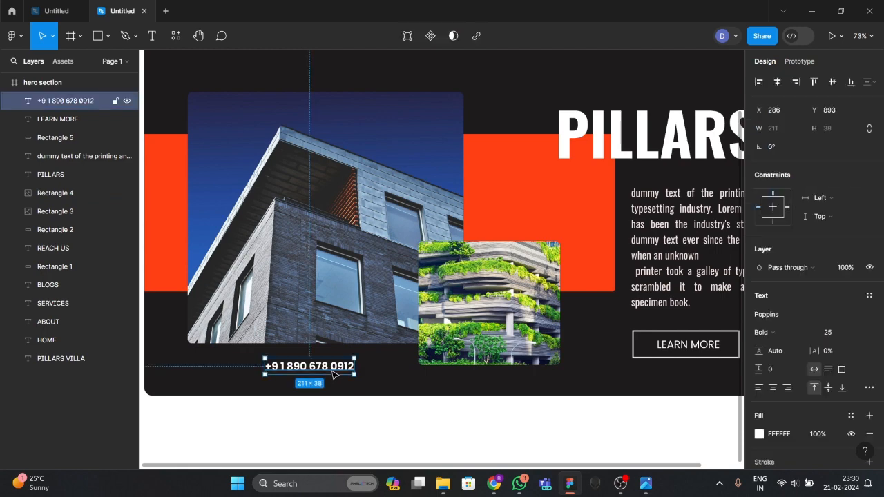
scroll(543, 396, down, 5)
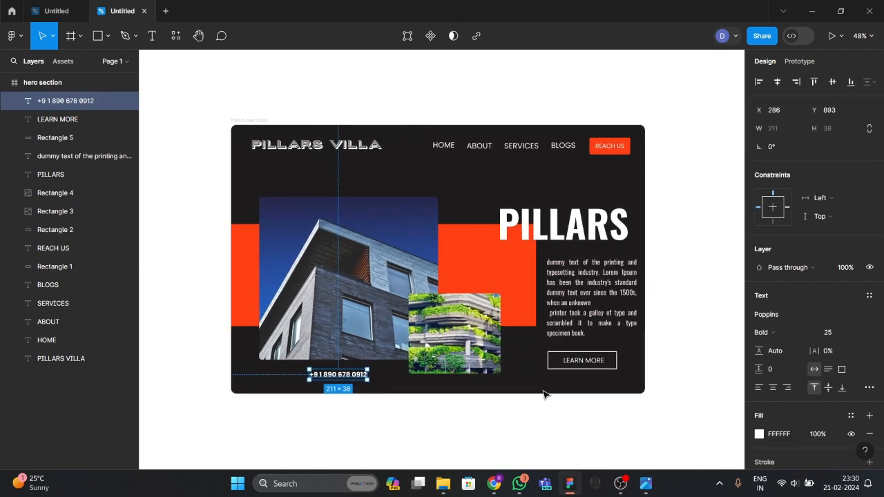
click(453, 356)
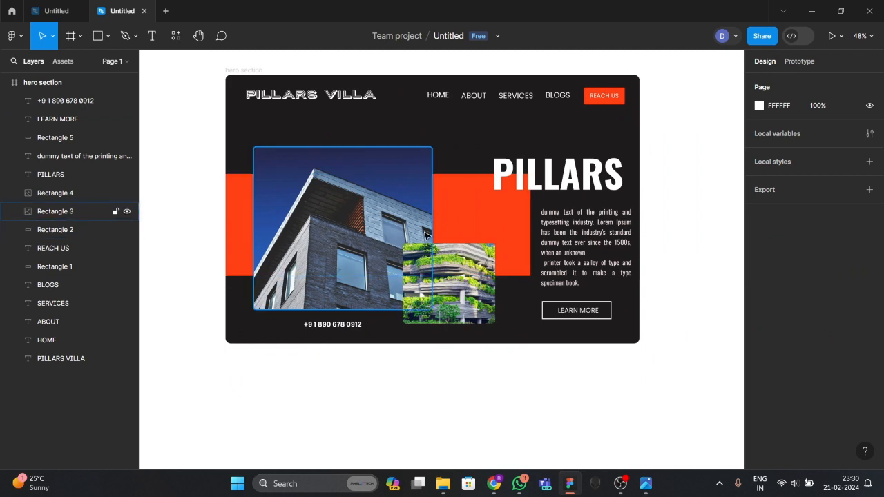
scroll(428, 236, up, 1)
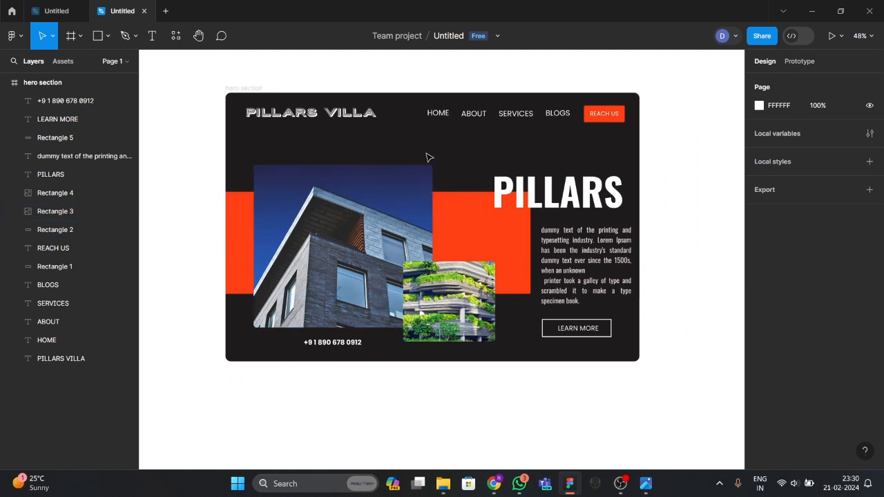
click(645, 485)
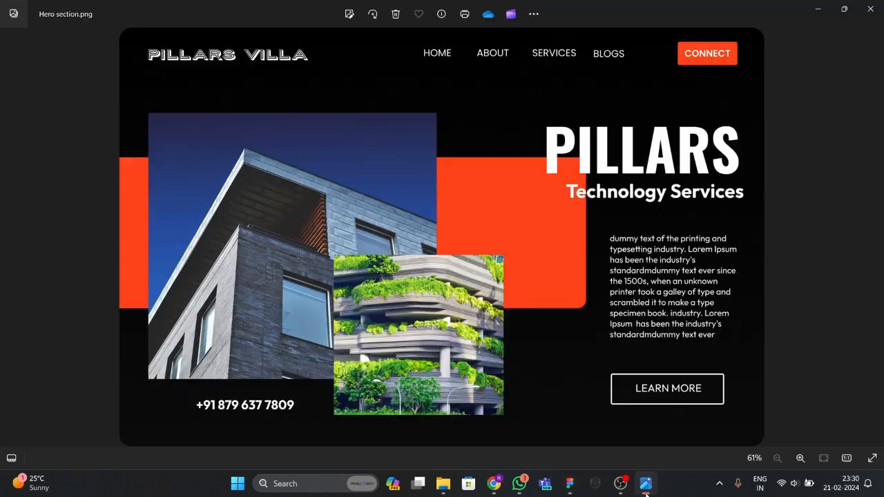
Minimize the Hero section.png reference in Photos to reveal the Figma design.
click(647, 491)
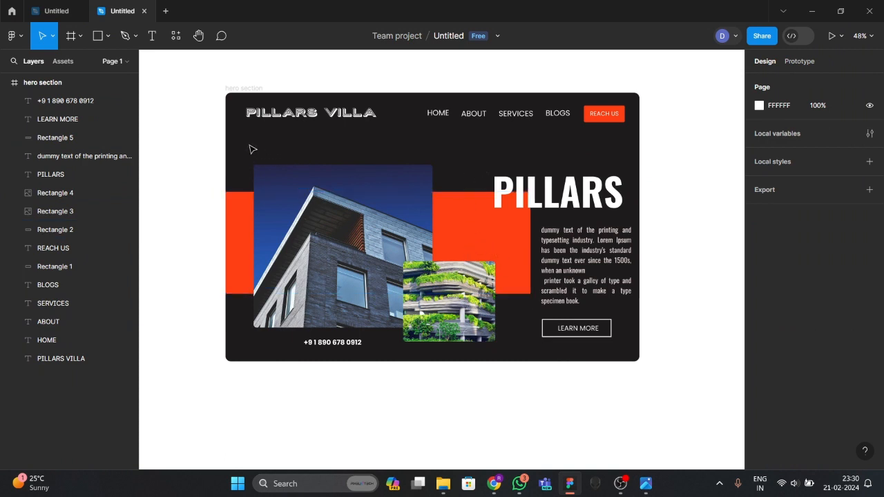
Change the hero section frame's fill from 1E1B1B to solid near-black 040404.
click(43, 82)
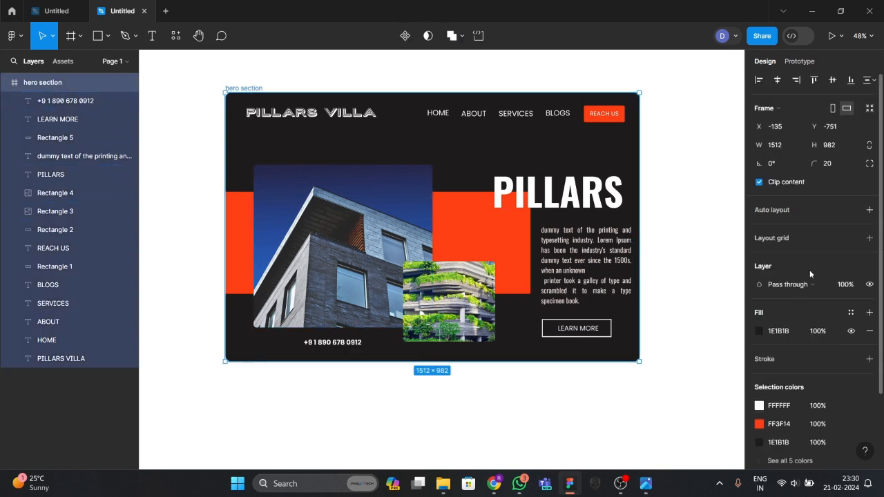
scroll(810, 270, down, 3)
click(760, 241)
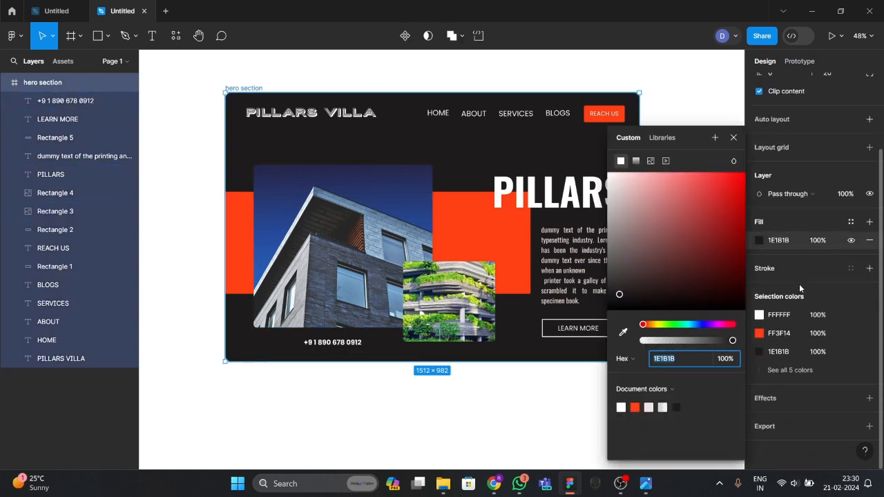
click(635, 168)
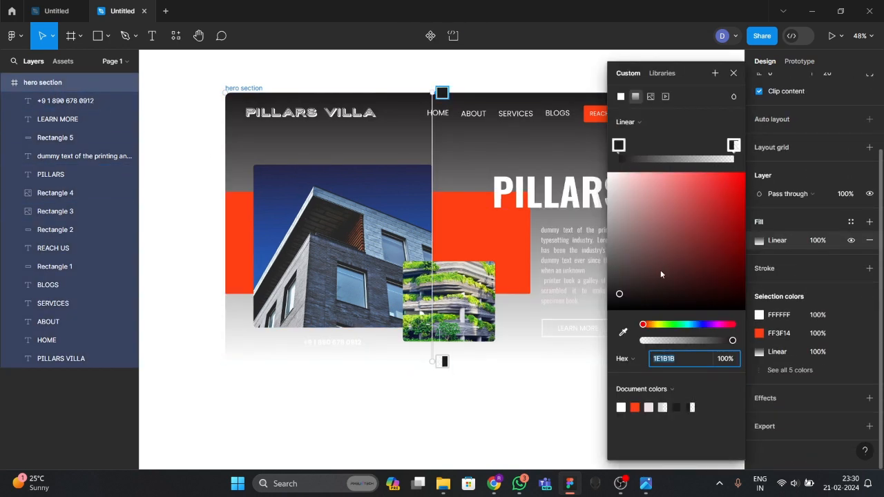
drag(621, 296, 601, 315)
click(735, 147)
drag(678, 218, 607, 312)
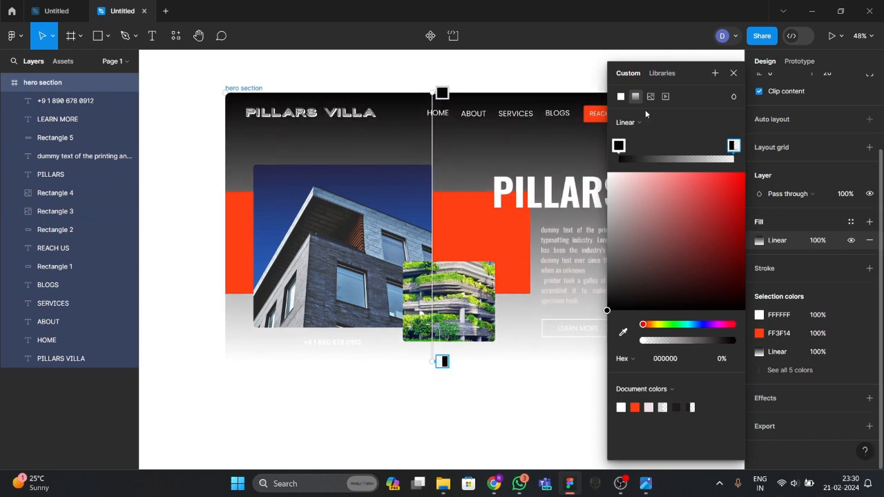
click(621, 96)
click(543, 397)
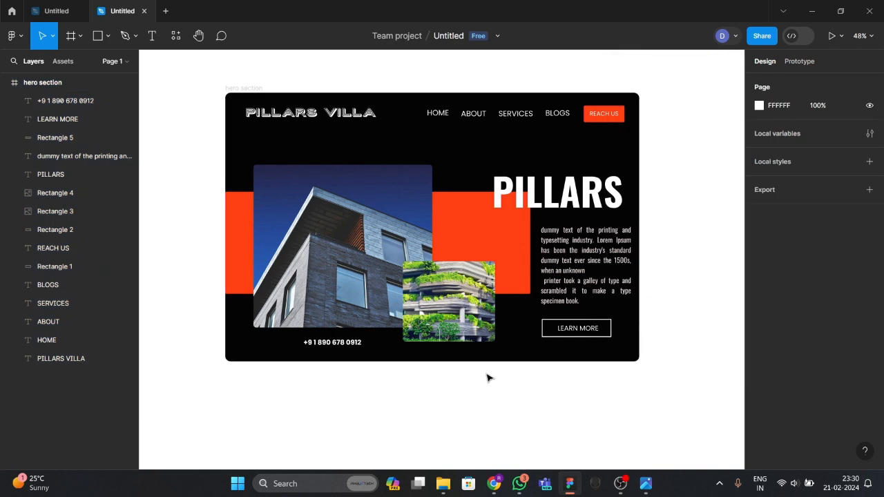
Add a 1.5x PNG export setting to the hero section frame.
scroll(414, 373, up, 1)
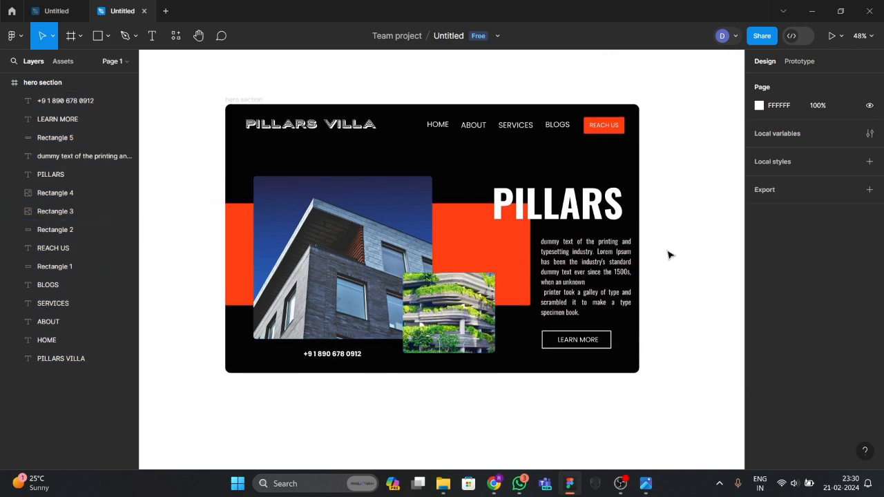
click(29, 87)
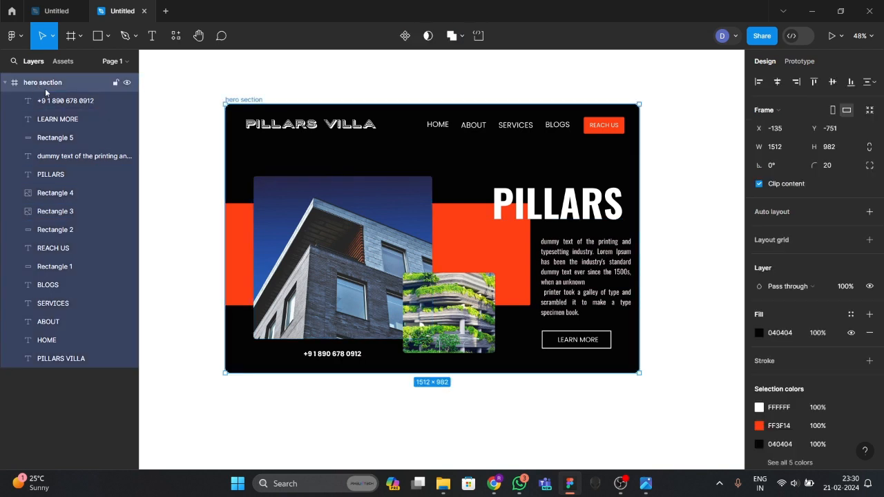
scroll(846, 226, down, 2)
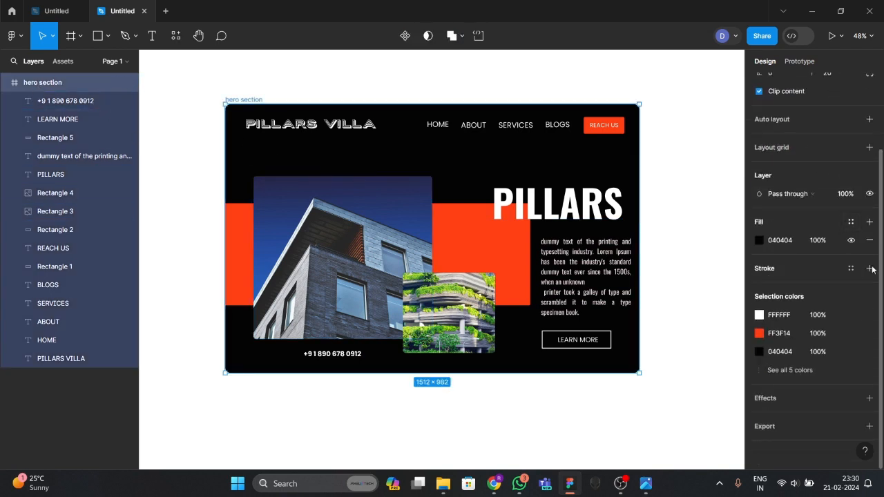
click(856, 427)
scroll(839, 408, down, 2)
scroll(833, 385, down, 1)
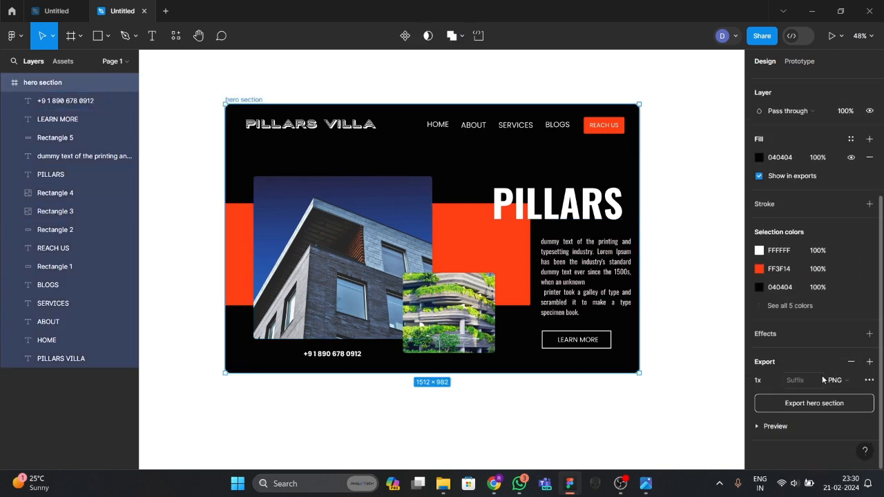
click(774, 384)
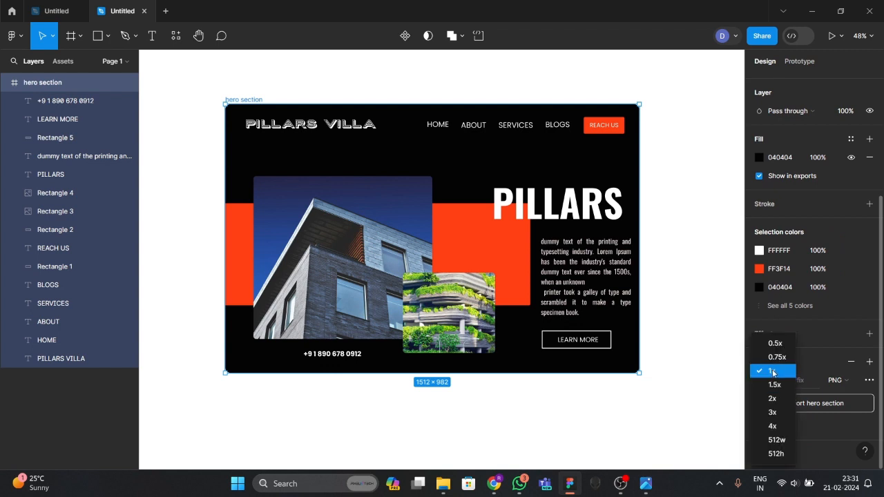
click(774, 385)
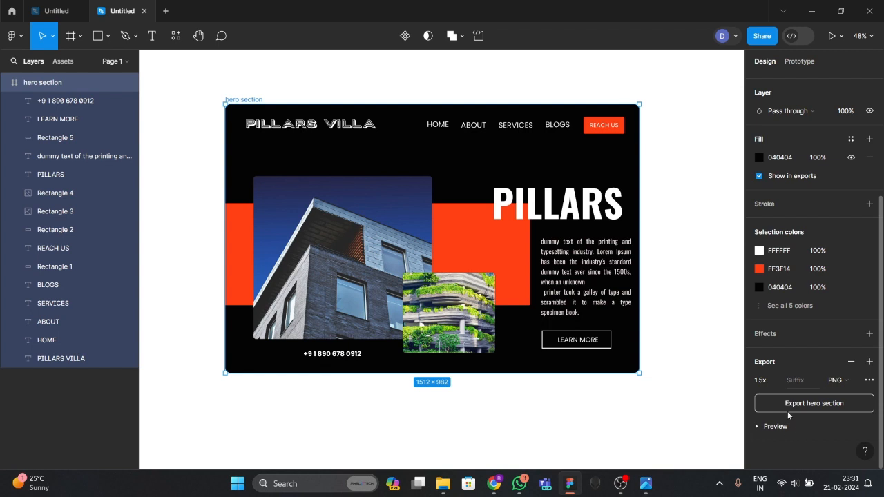
Export the hero section and save it to Downloads as 'hero 2'.
click(792, 406)
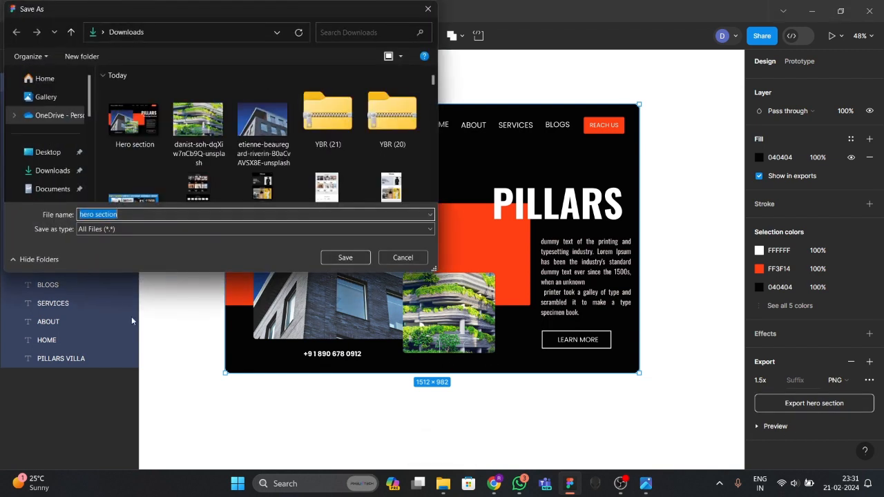
text(hero 2)
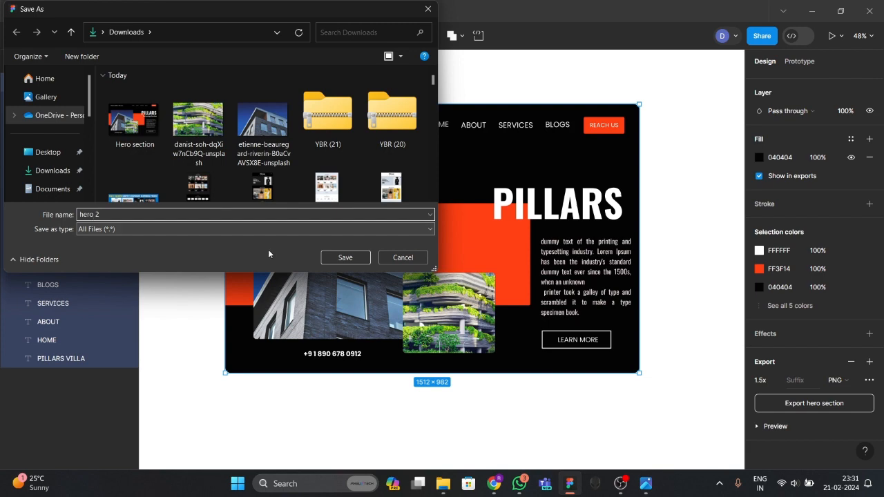
click(342, 257)
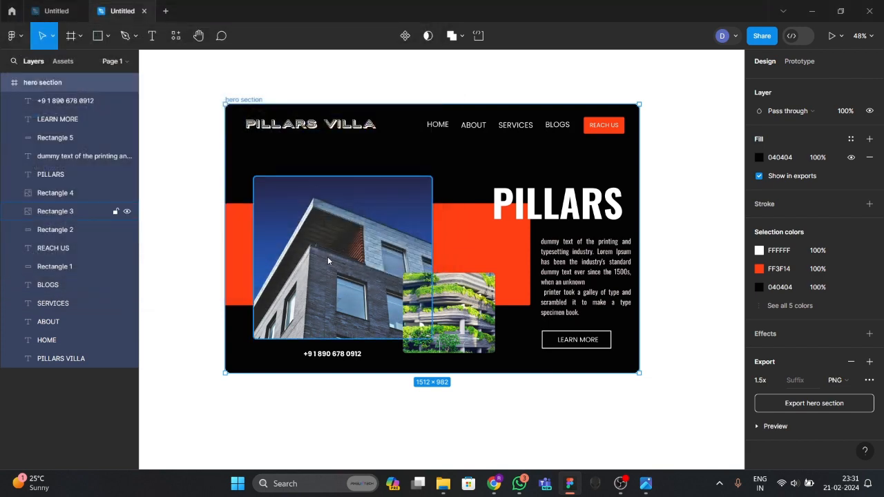
Open the hero 2 export from the Downloads folder, then close its viewer window.
mouse_move(443, 484)
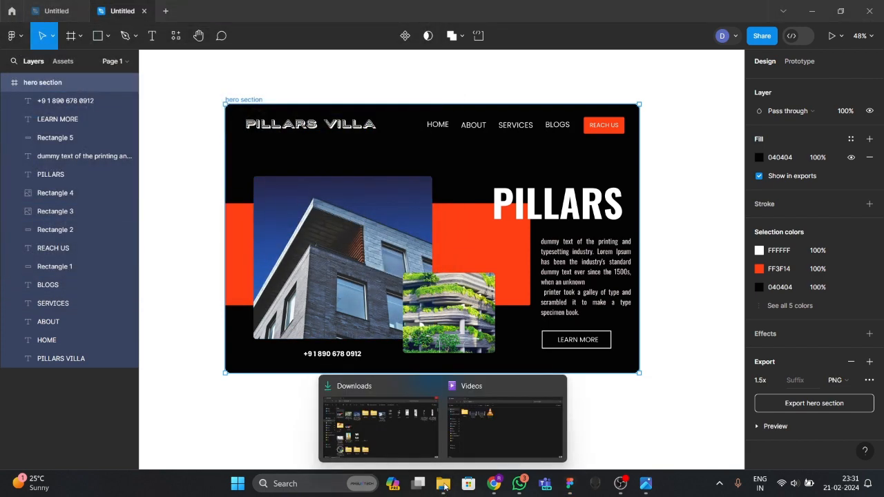
click(415, 428)
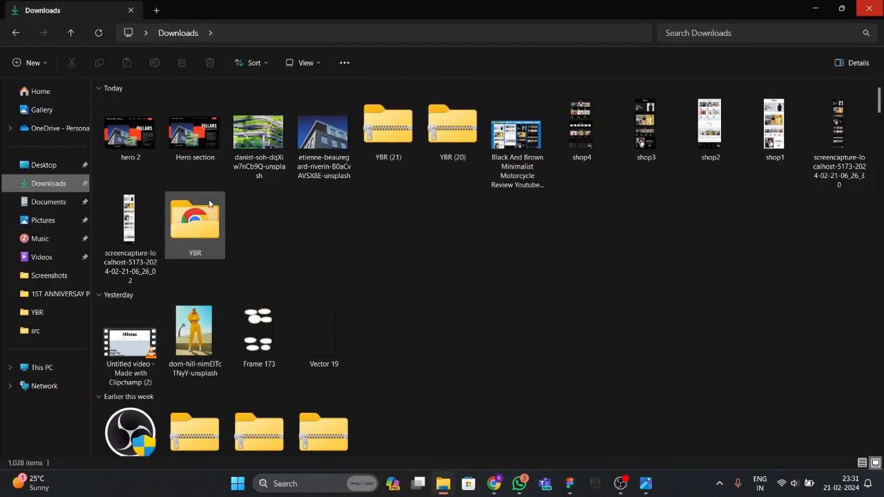
double_click(129, 133)
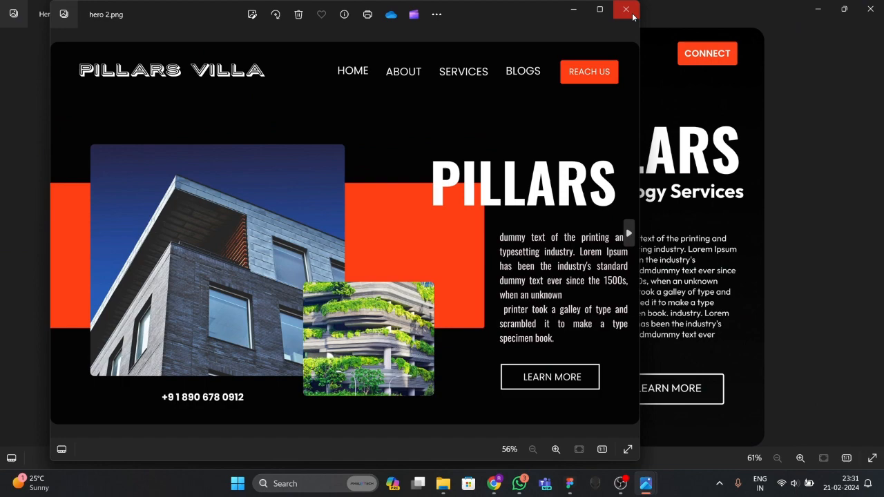
click(625, 10)
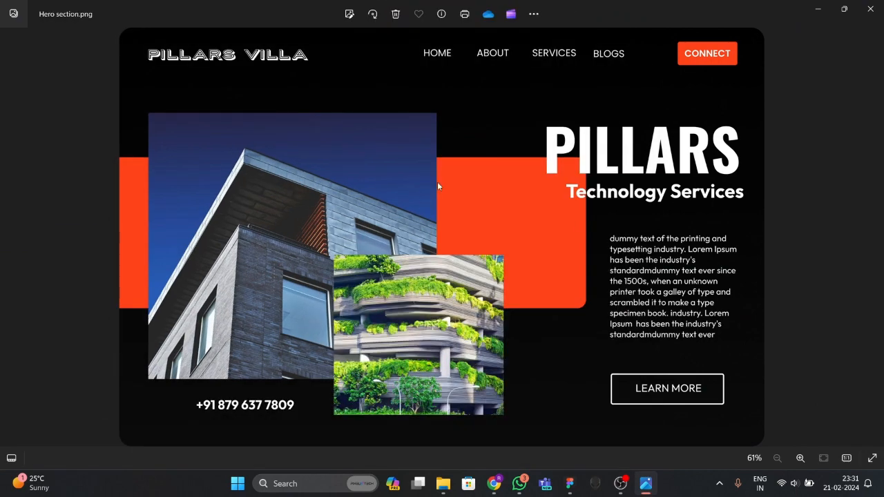
scroll(502, 221, up, 2)
scroll(482, 219, down, 2)
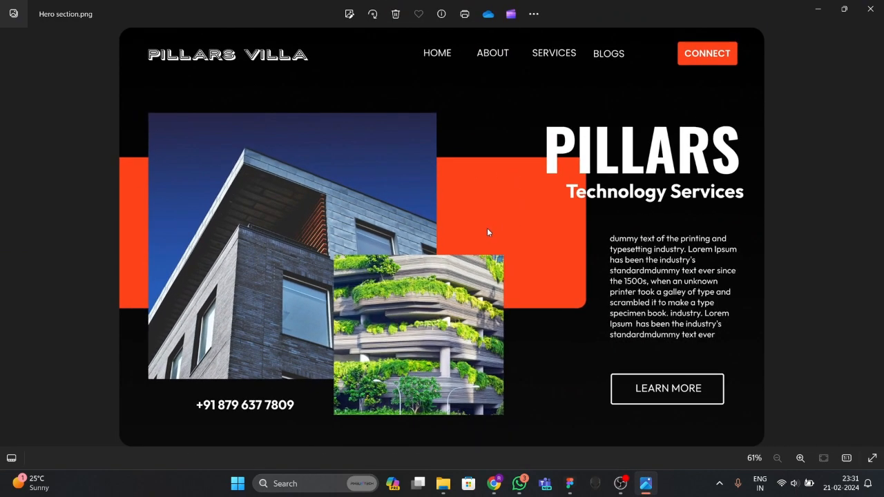